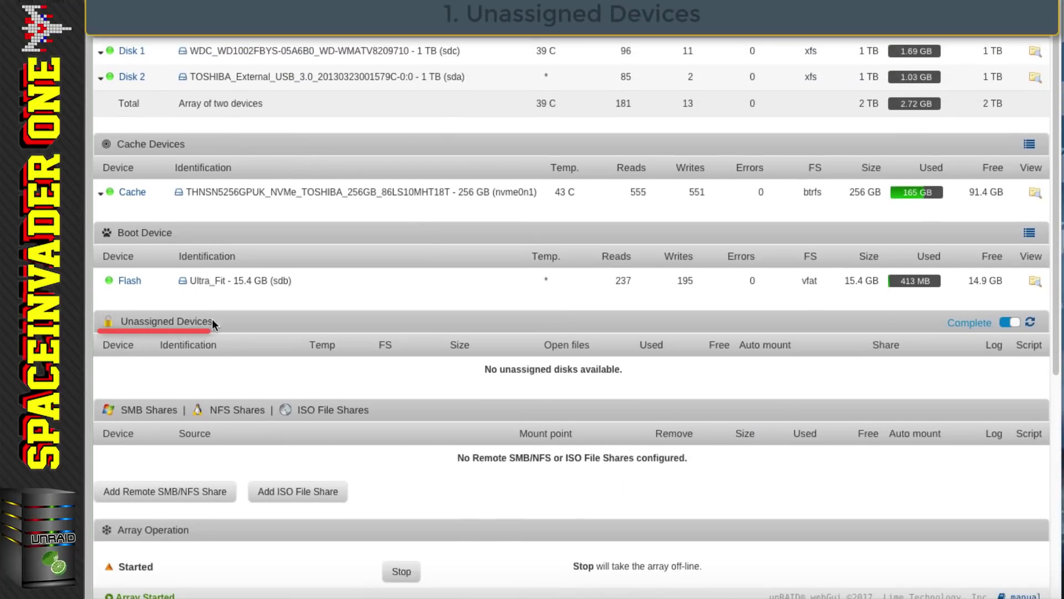
- Expand the partitions of the external USB drive sde and browse the atari 800 folder on osx_external
{"action": "left_click_drag", "start_coordinate": [212, 320], "coordinate": [120, 324]}
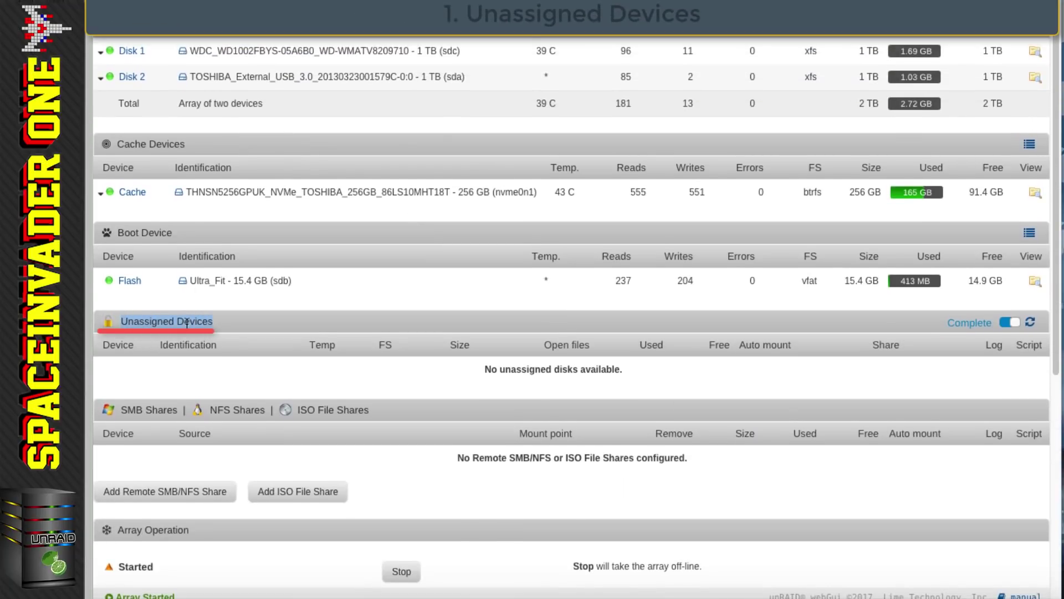
{"action": "left_click", "coordinate": [229, 319]}
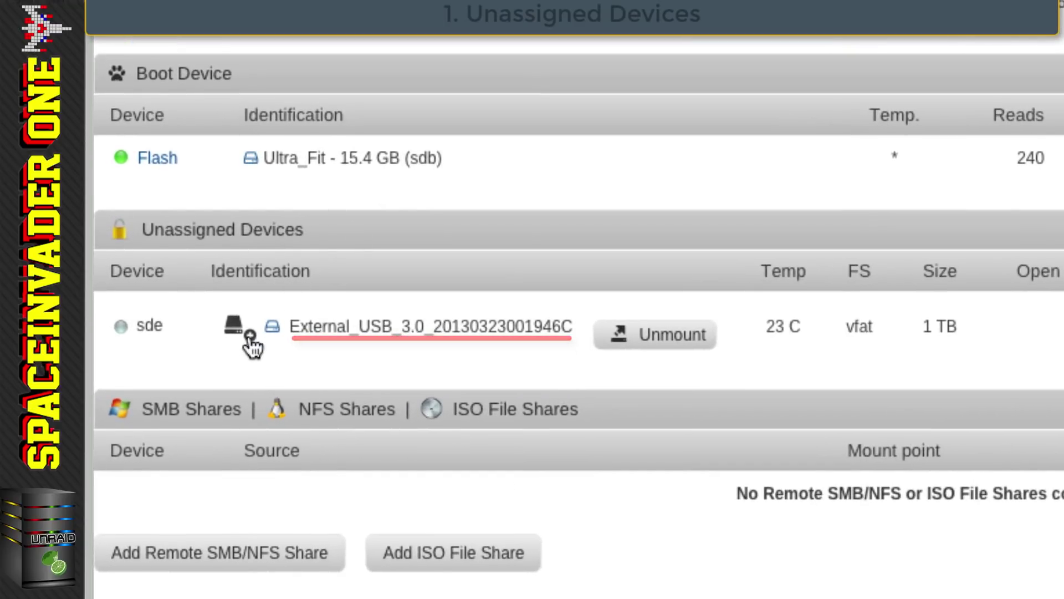
{"action": "left_click", "coordinate": [250, 335]}
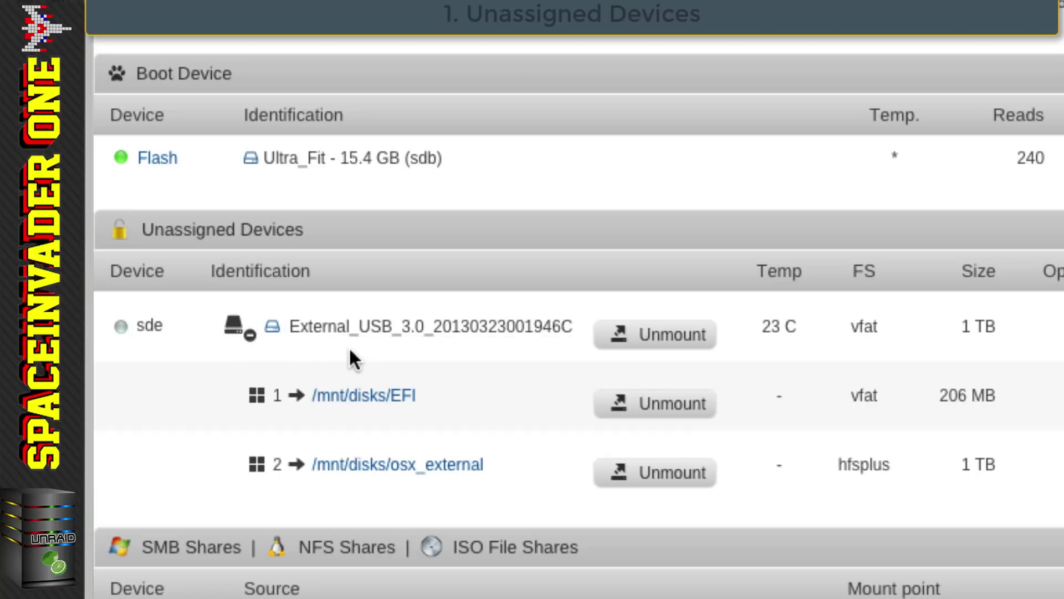
{"action": "left_click_drag", "start_coordinate": [840, 465], "coordinate": [889, 466]}
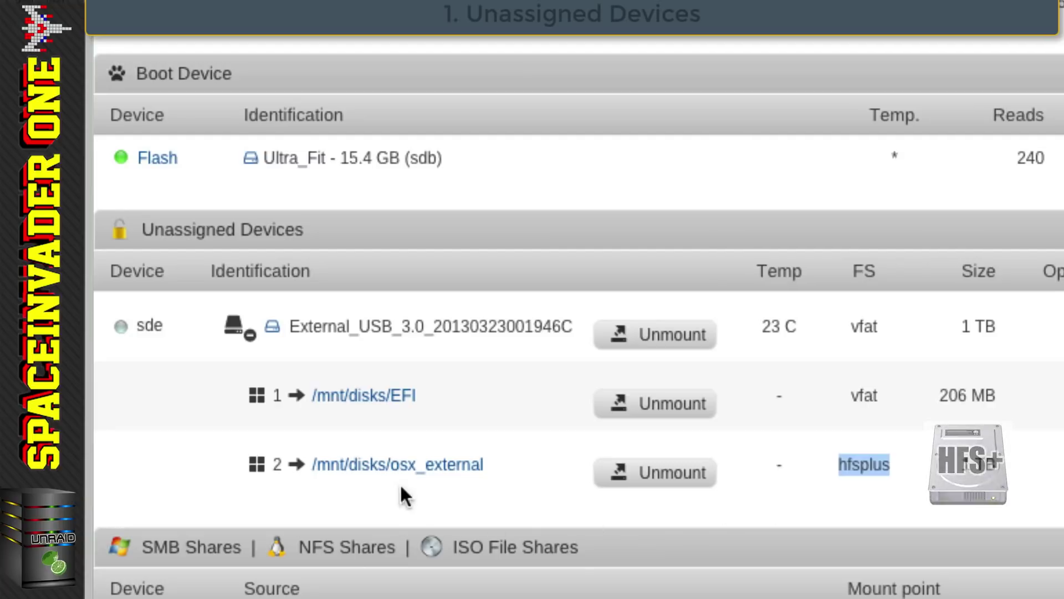
{"action": "left_click", "coordinate": [416, 468]}
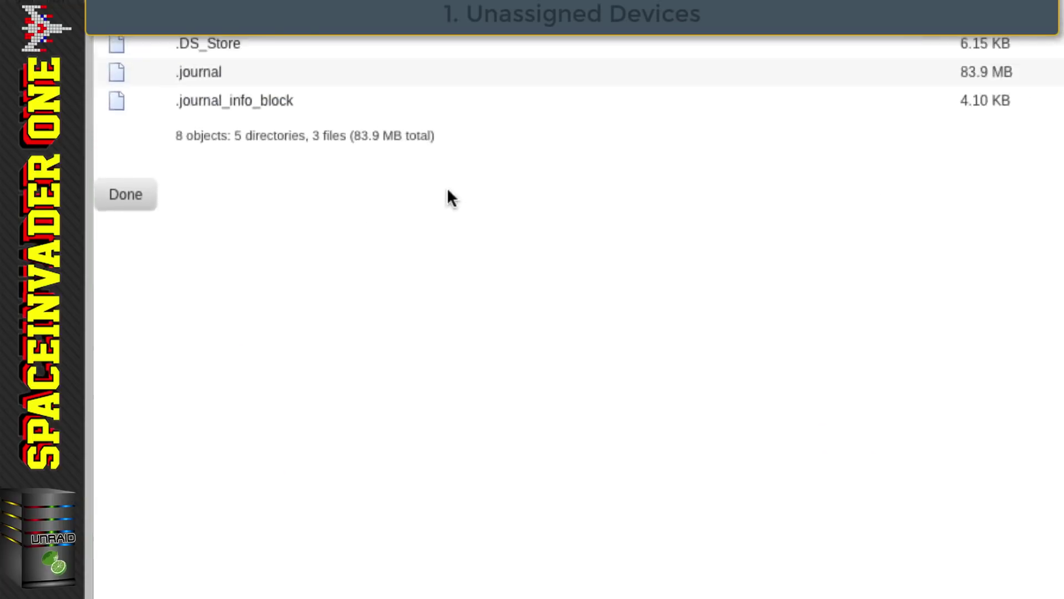
{"action": "left_click", "coordinate": [170, 157]}
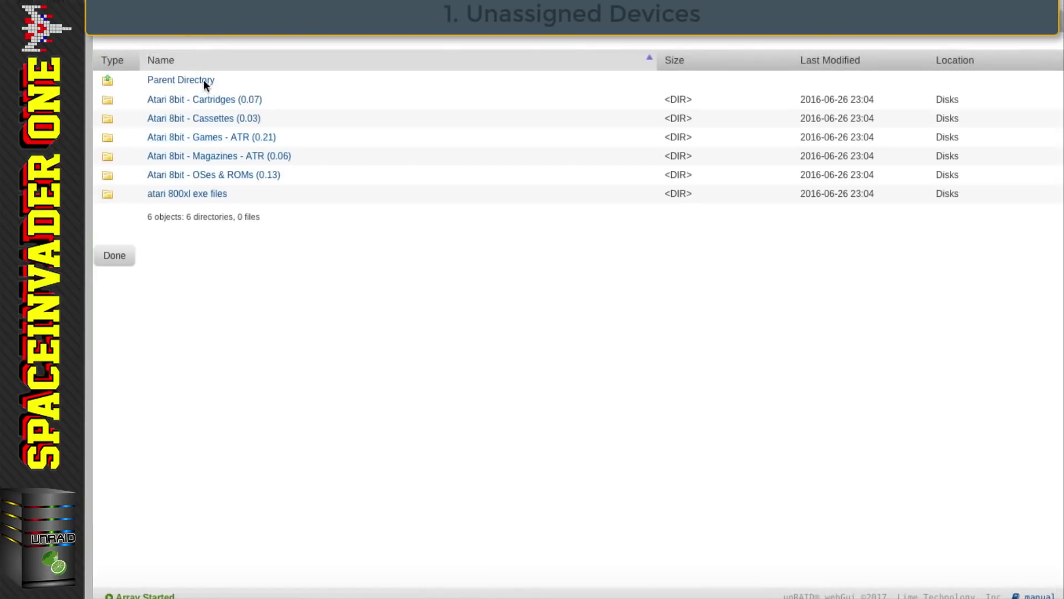
{"action": "key", "text": "alt+Left"}
{"action": "key", "text": "alt+Left"}
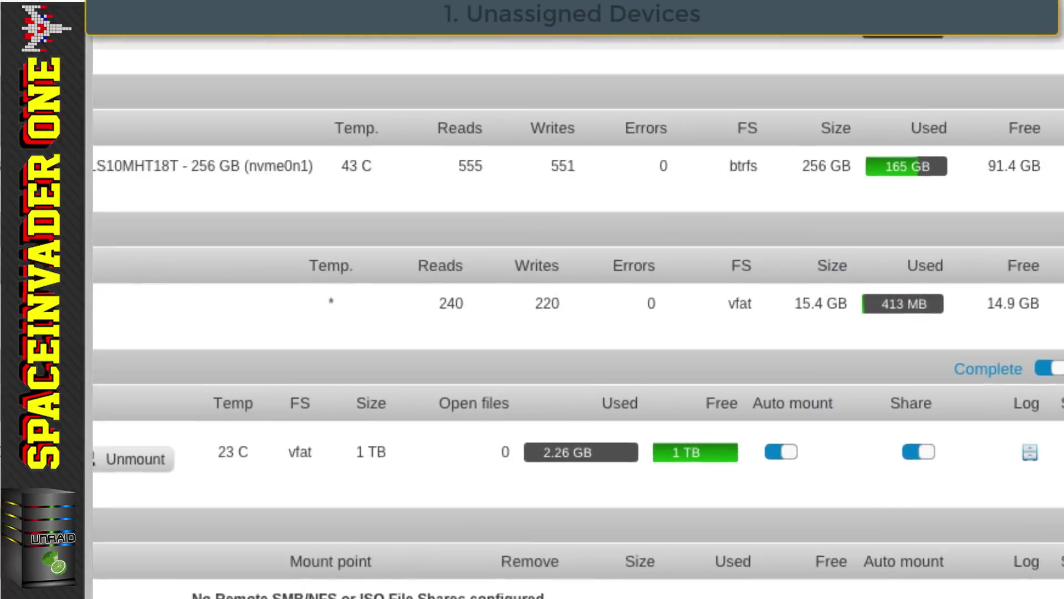
- Review the auto mount and share settings of the external USB drive
{"action": "left_click_drag", "start_coordinate": [809, 369], "coordinate": [867, 371]}
{"action": "left_click", "coordinate": [777, 457]}
{"action": "left_click", "coordinate": [783, 460]}
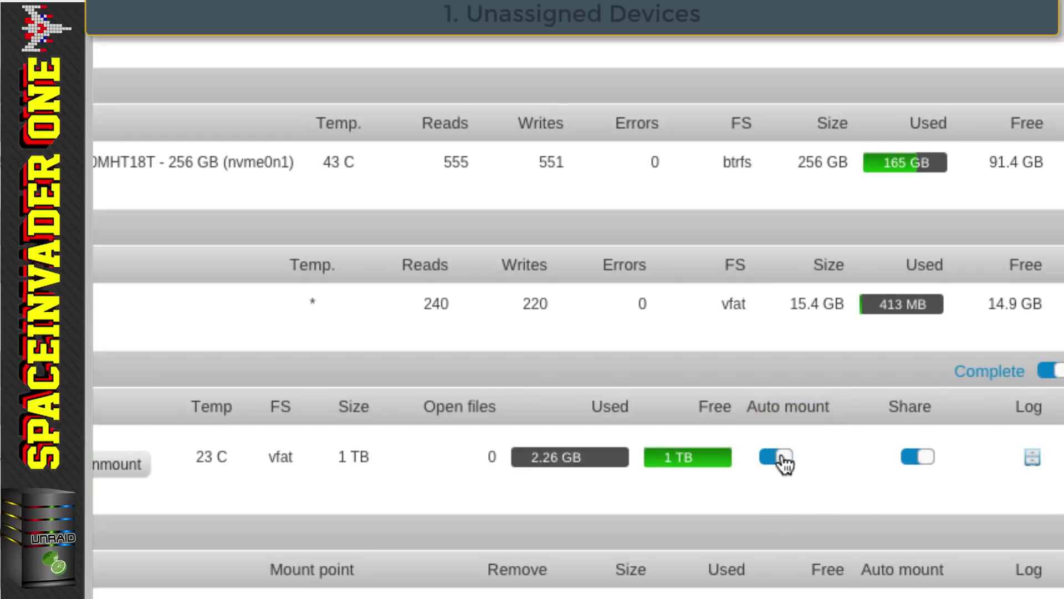
{"action": "left_click", "coordinate": [909, 457]}
{"action": "left_click", "coordinate": [930, 462]}
{"action": "double_click", "coordinate": [903, 406]}
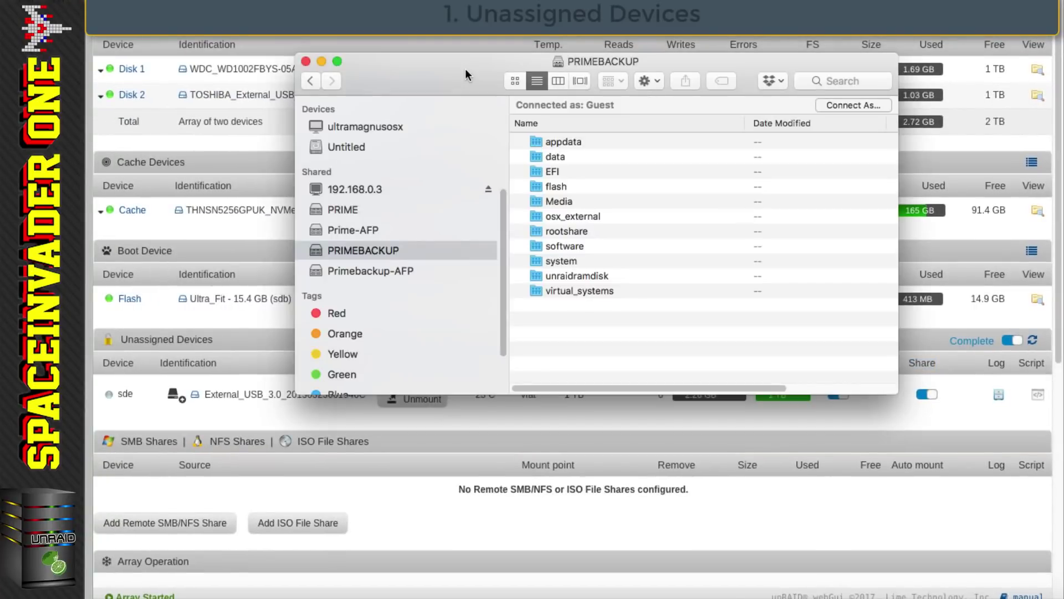
- In Finder, browse the atari 800 folder in PRIMEBACKUP's osx_external share, and close the window
{"action": "left_click", "coordinate": [567, 214]}
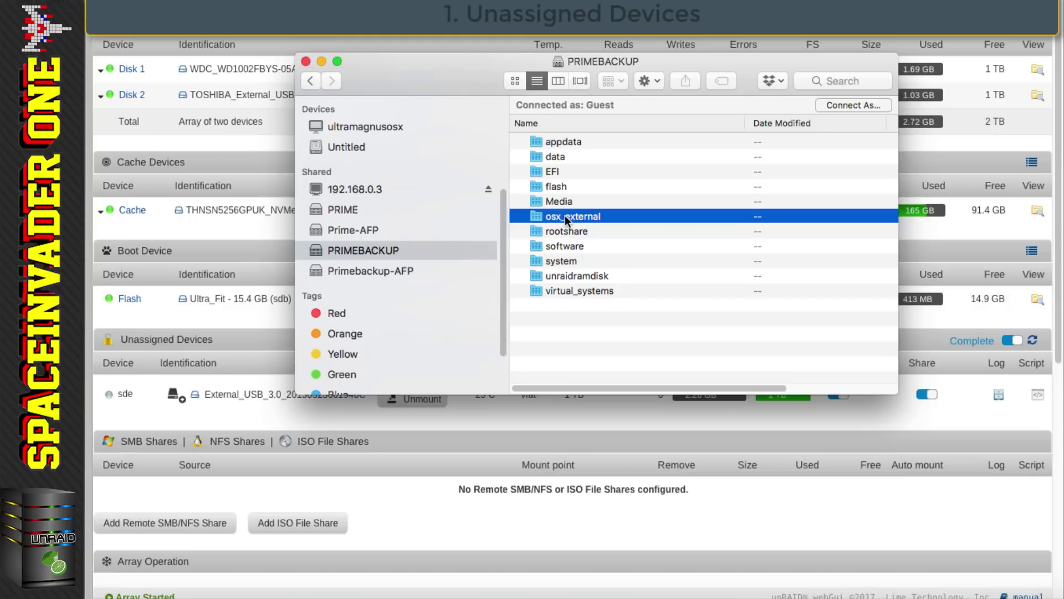
{"action": "double_click", "coordinate": [564, 215]}
{"action": "double_click", "coordinate": [576, 200]}
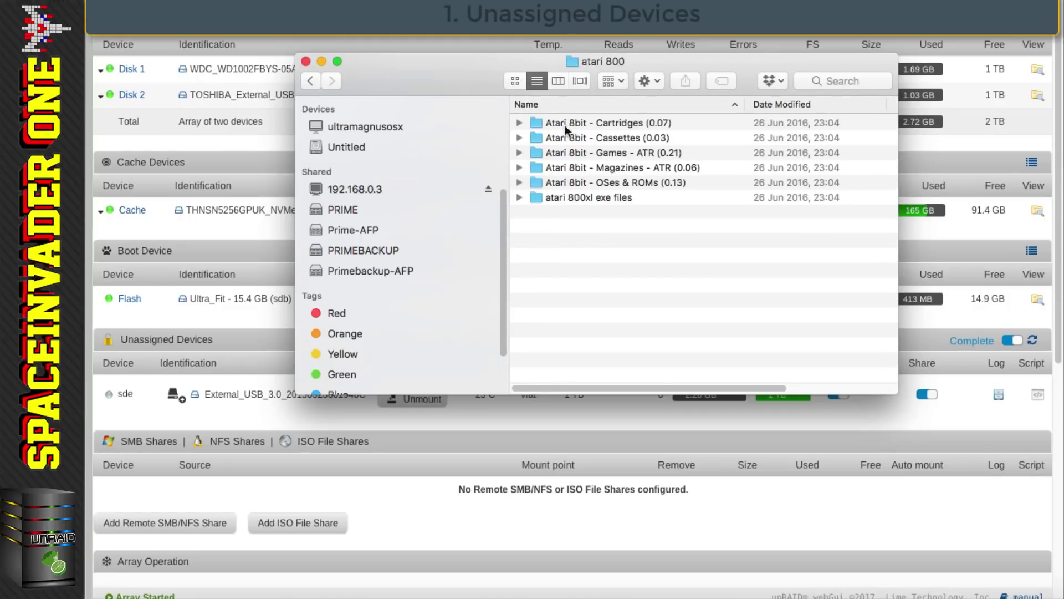
{"action": "left_click", "coordinate": [305, 62]}
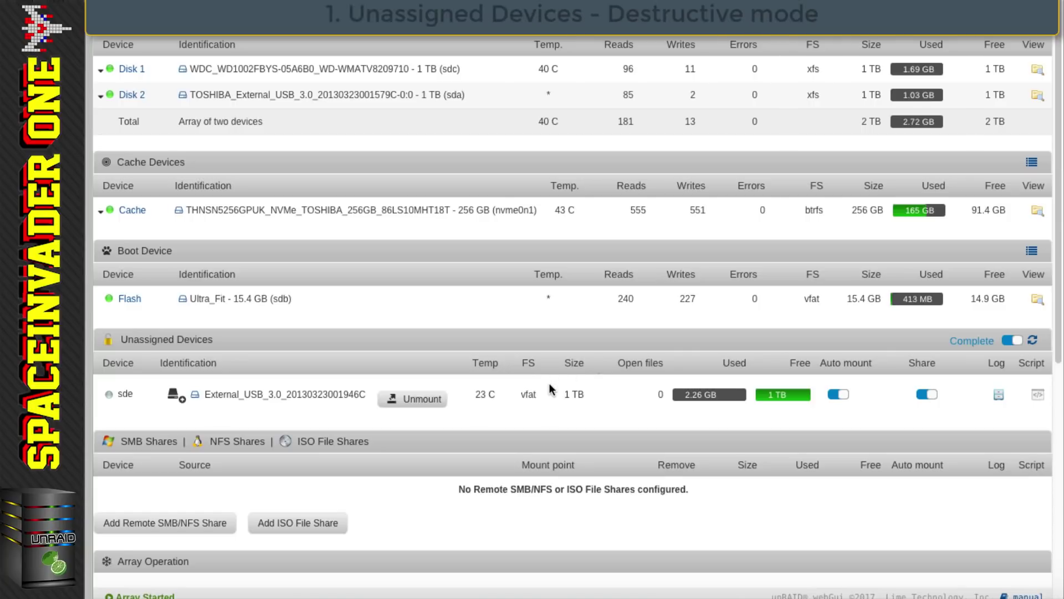
- Unmount the external USB drive sde and expand its partition list
{"action": "left_click", "coordinate": [414, 398]}
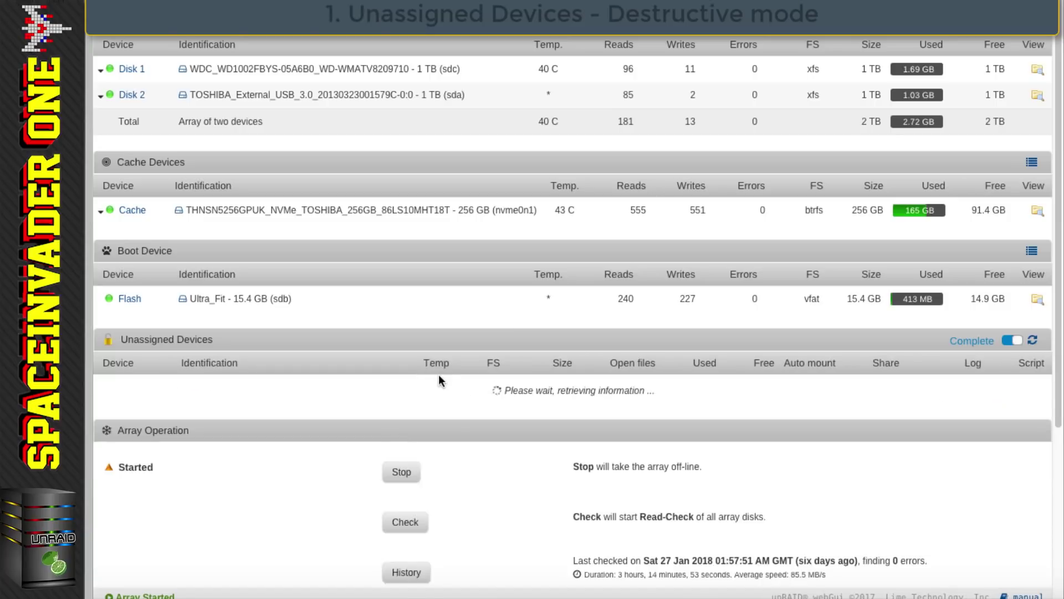
{"action": "left_click", "coordinate": [178, 405]}
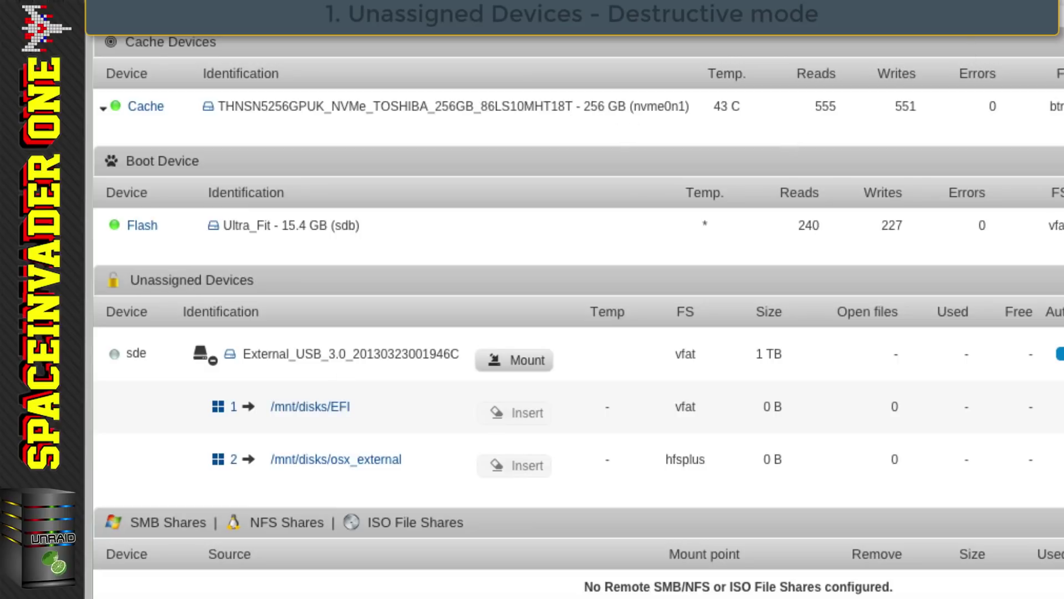
- Set Destructive Mode to Enabled in the Unassigned Devices settings, apply the change and close the settings
{"action": "scroll", "coordinate": [579, 316], "scroll_direction": "up", "scroll_amount": 6}
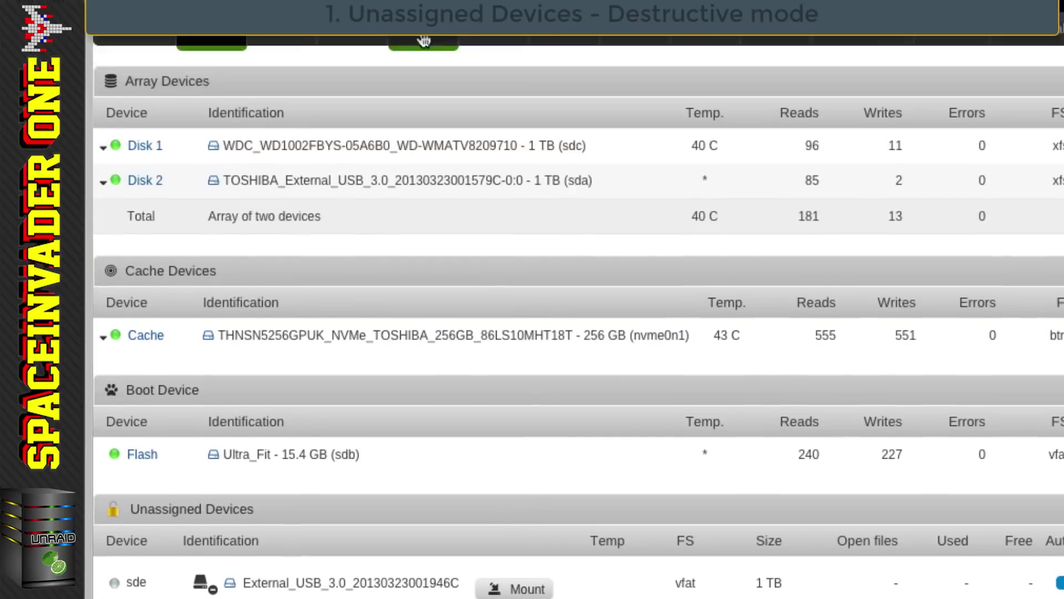
{"action": "left_click", "coordinate": [423, 106]}
{"action": "scroll", "coordinate": [520, 311], "scroll_direction": "down", "scroll_amount": 5}
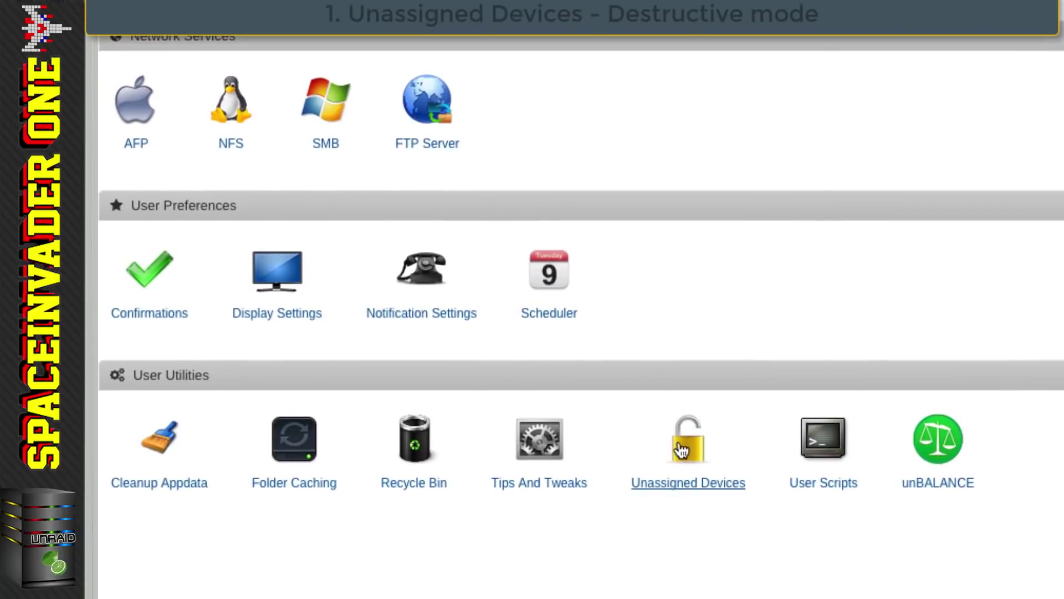
{"action": "left_click", "coordinate": [643, 485]}
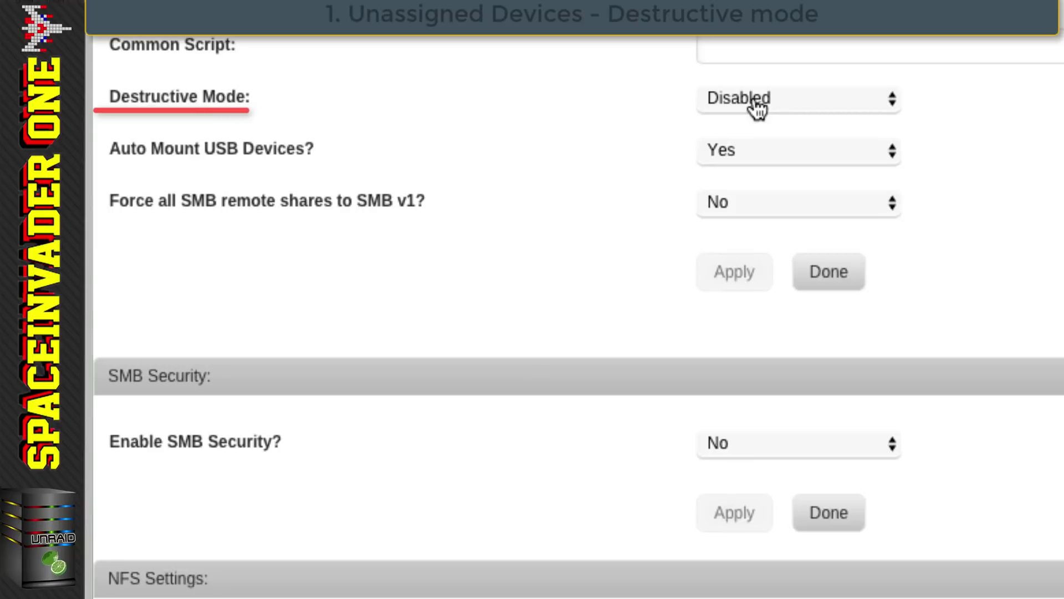
{"action": "left_click", "coordinate": [757, 108]}
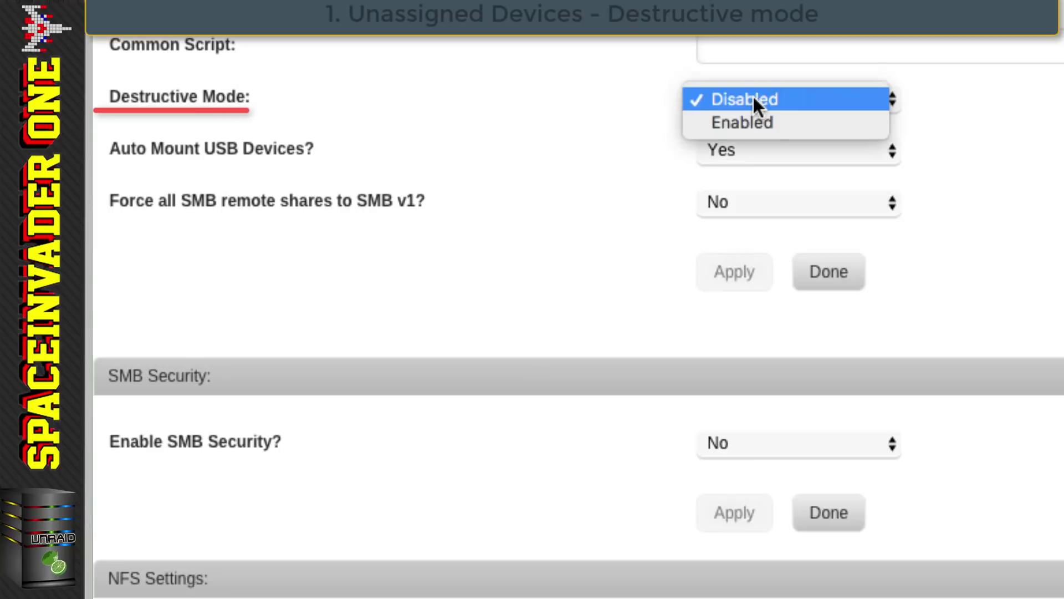
{"action": "left_click", "coordinate": [757, 125]}
{"action": "left_click", "coordinate": [737, 278]}
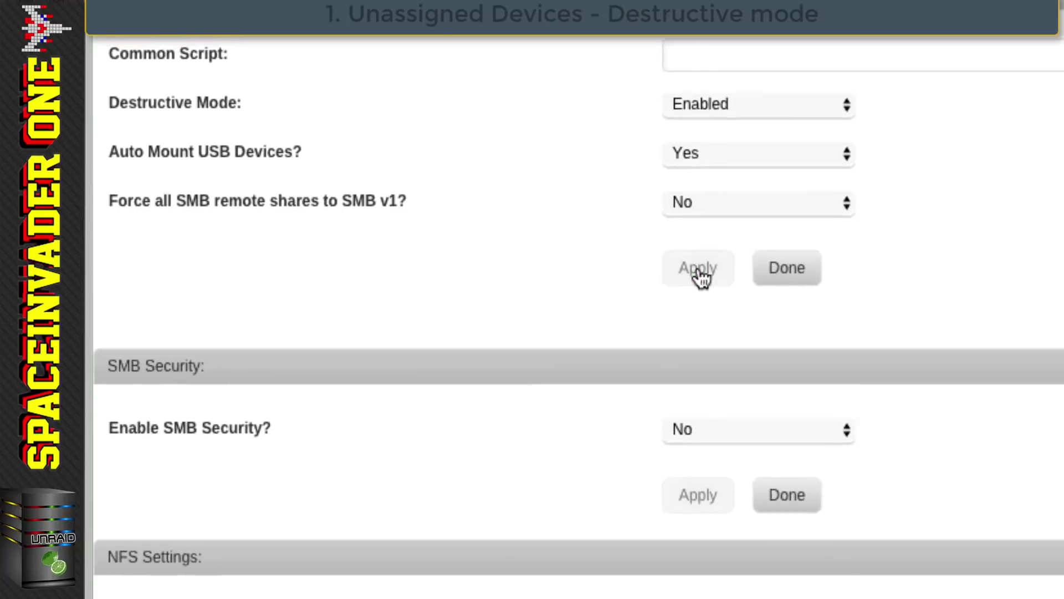
{"action": "left_click", "coordinate": [790, 274]}
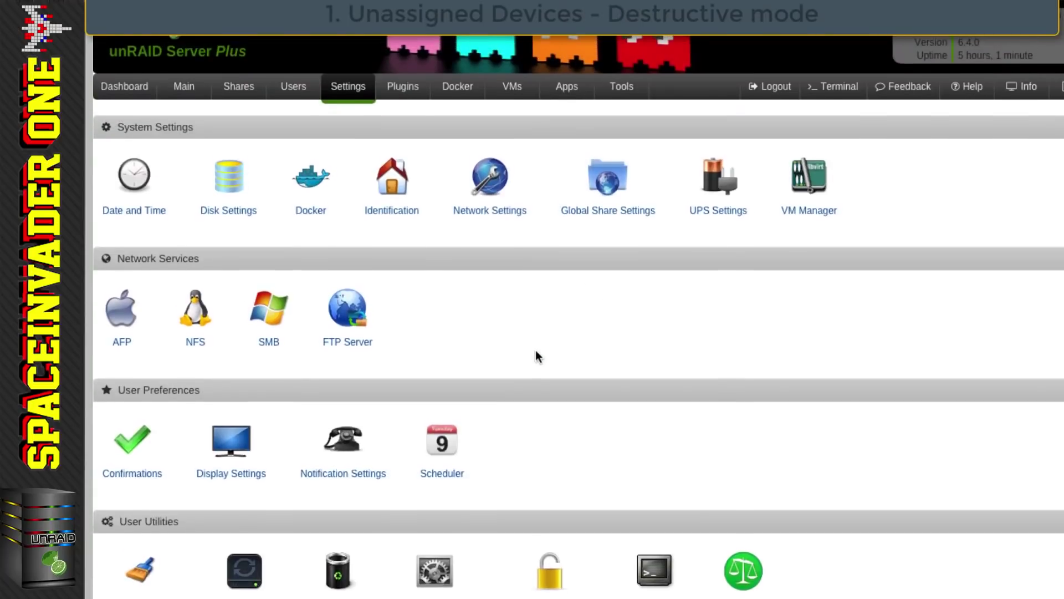
- Remove partition 1 (EFI) from the unassigned disk sde, confirming with Yes
{"action": "left_click", "coordinate": [189, 94]}
{"action": "left_click", "coordinate": [184, 524]}
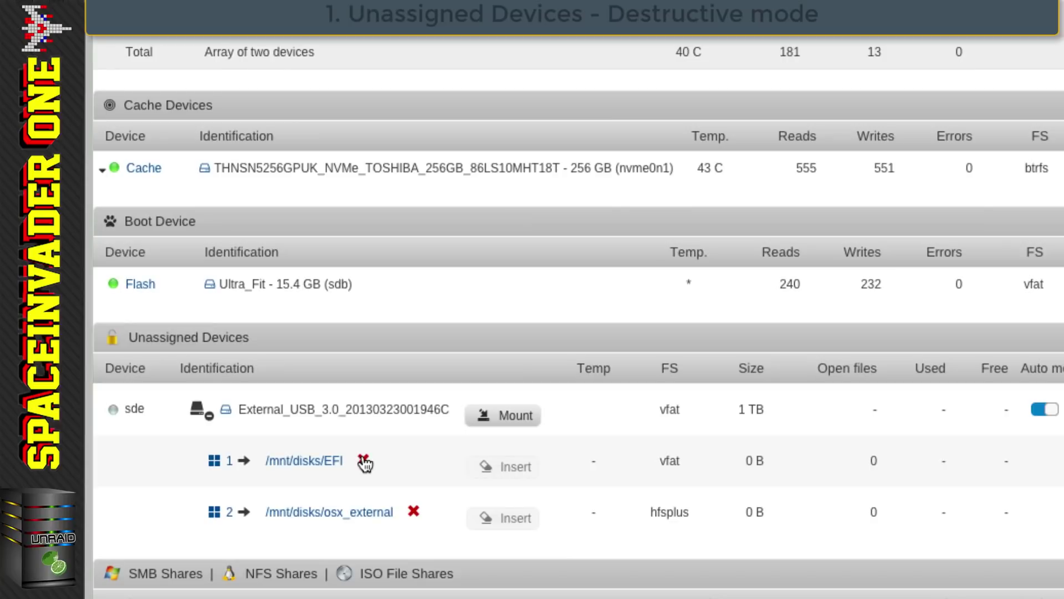
{"action": "left_click", "coordinate": [364, 461]}
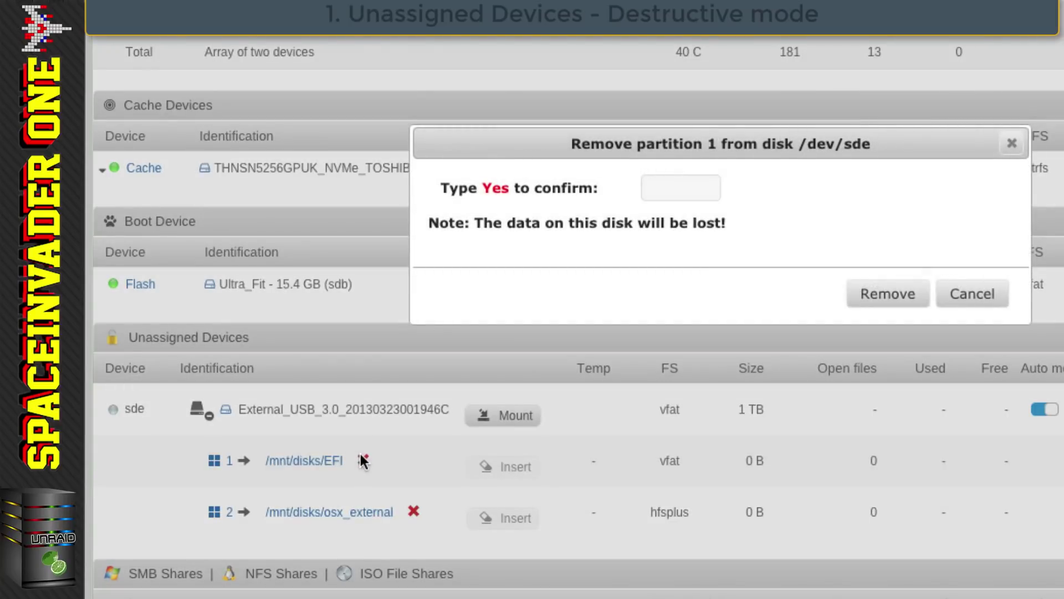
{"action": "type", "text": "Yes"}
{"action": "left_click", "coordinate": [862, 293]}
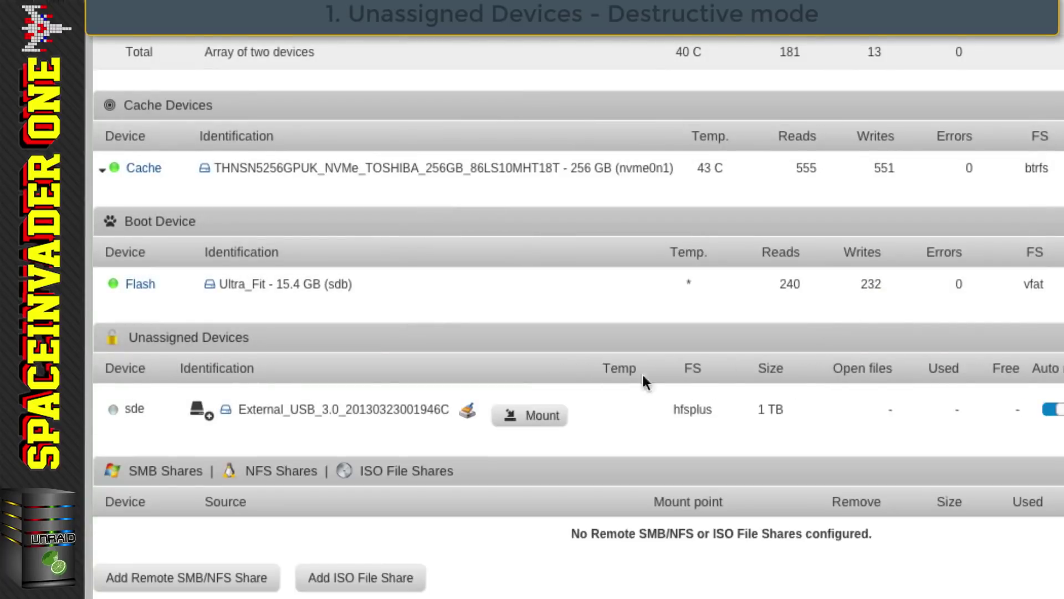
- Remove partition 2 (osx_external) from the unassigned disk sde, confirming with Yes
{"action": "left_click", "coordinate": [209, 416]}
{"action": "left_click", "coordinate": [413, 460]}
{"action": "type", "text": "Yes"}
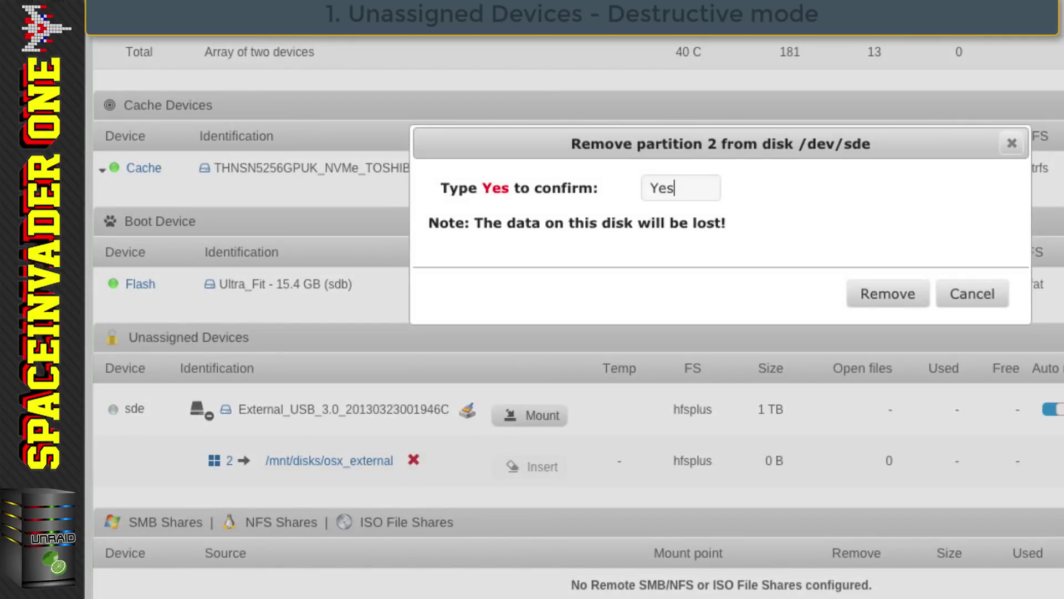
{"action": "left_click", "coordinate": [867, 294]}
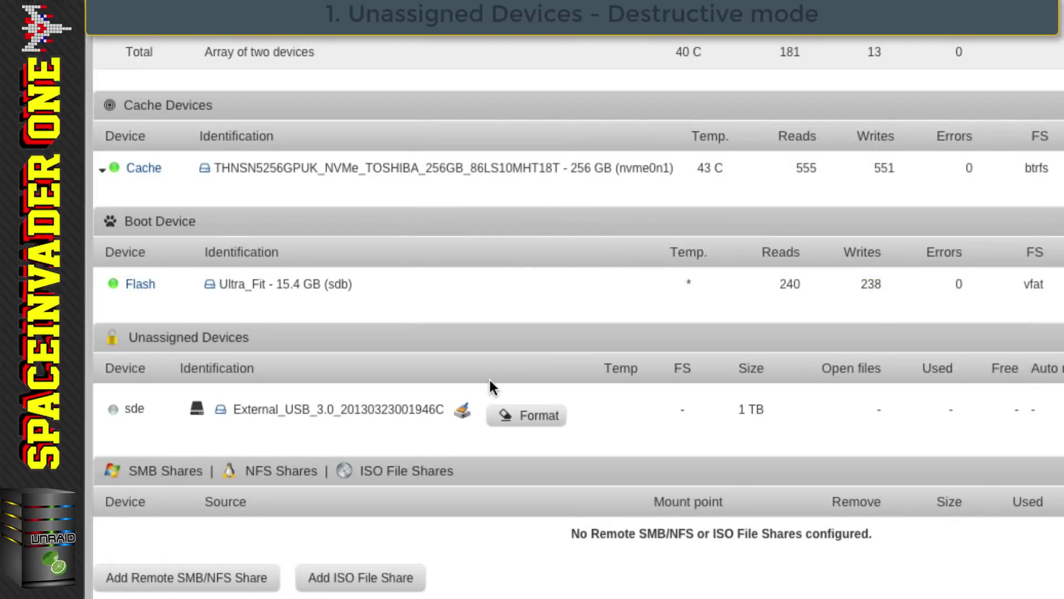
- Format the unassigned disk sde with the EXT4 filesystem, confirming with Yes
{"action": "left_click", "coordinate": [535, 416]}
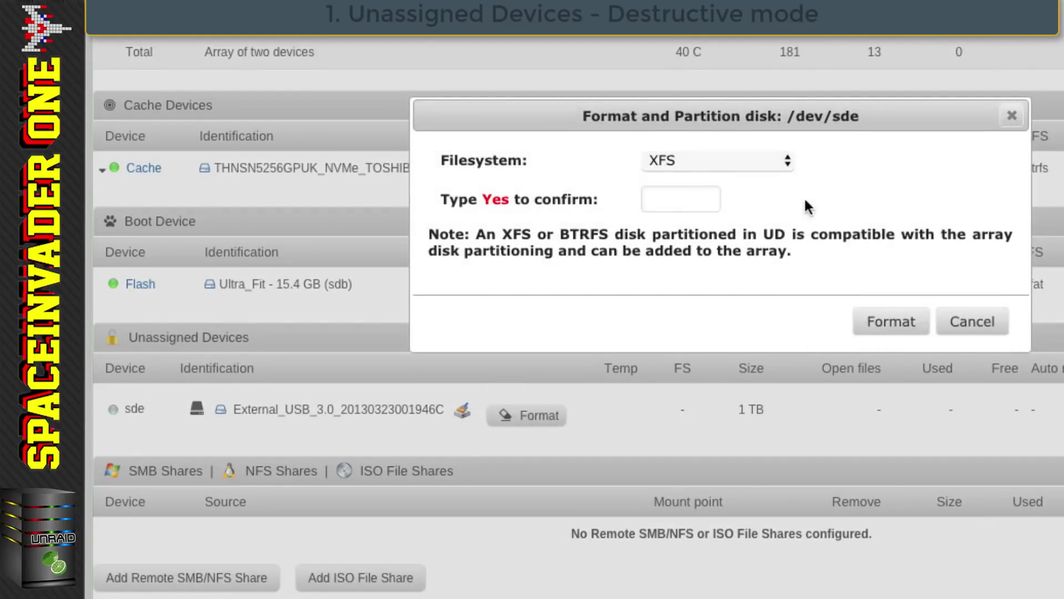
{"action": "left_click", "coordinate": [788, 163]}
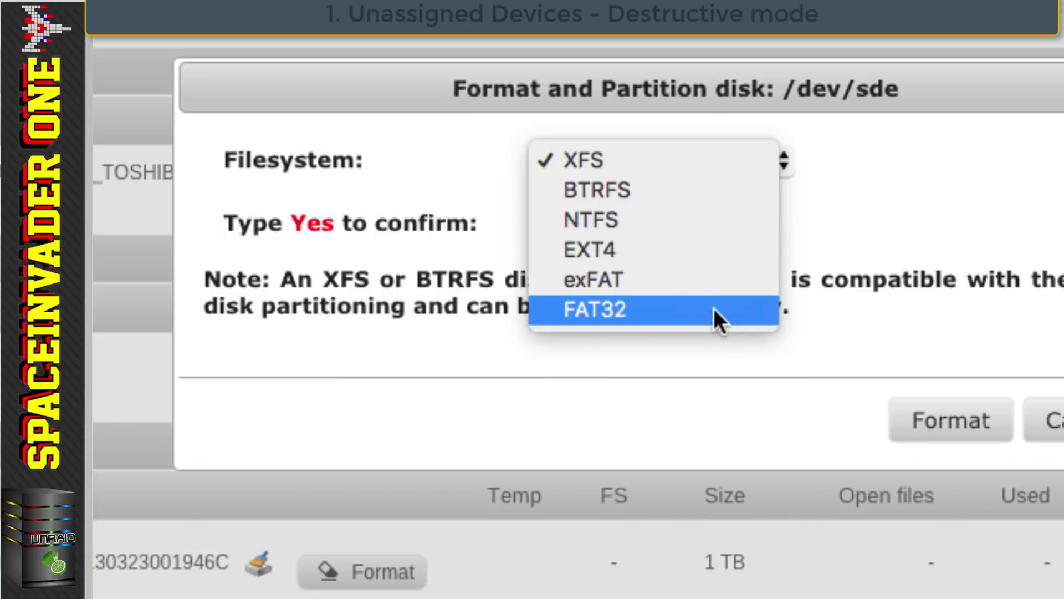
{"action": "left_click", "coordinate": [594, 249]}
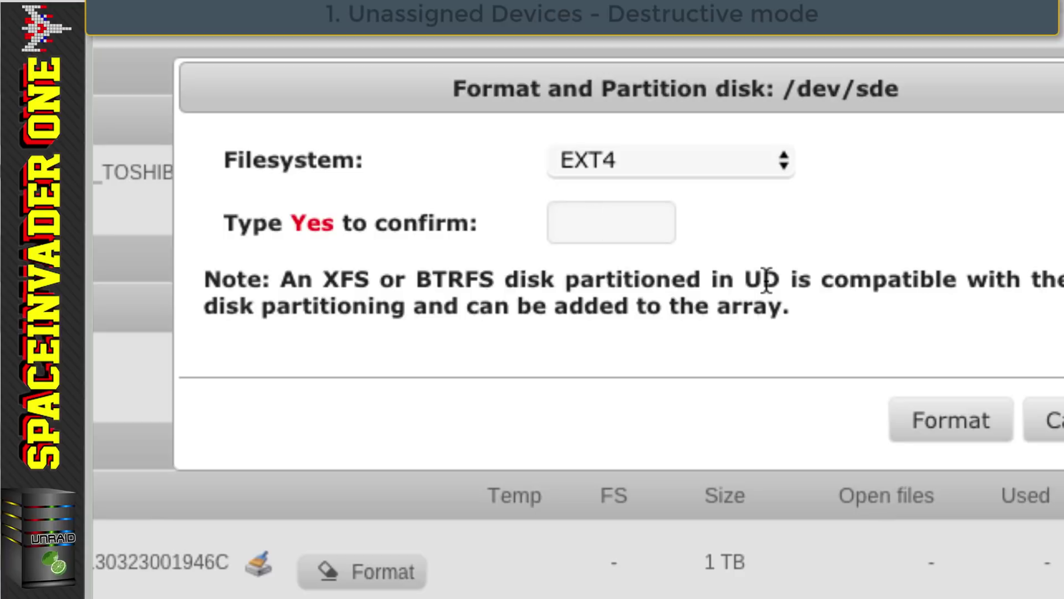
{"action": "type", "text": "Yes"}
{"action": "left_click", "coordinate": [961, 422]}
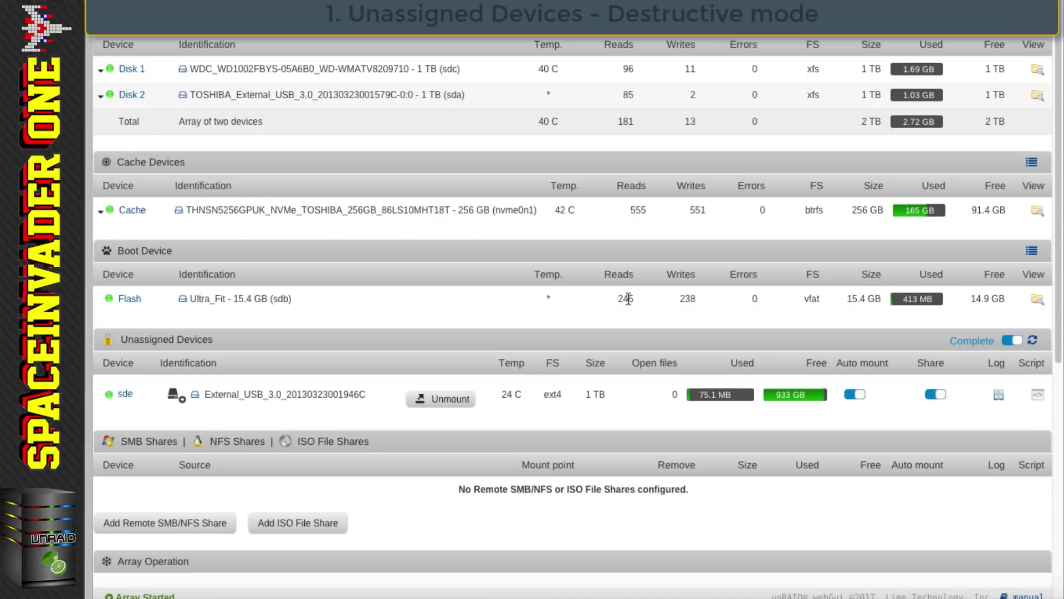
- Start adding a remote share with the SMB protocol and choose PRIME as host after searching for servers in WORKGROUP
{"action": "scroll", "coordinate": [502, 276], "scroll_direction": "down", "scroll_amount": 1}
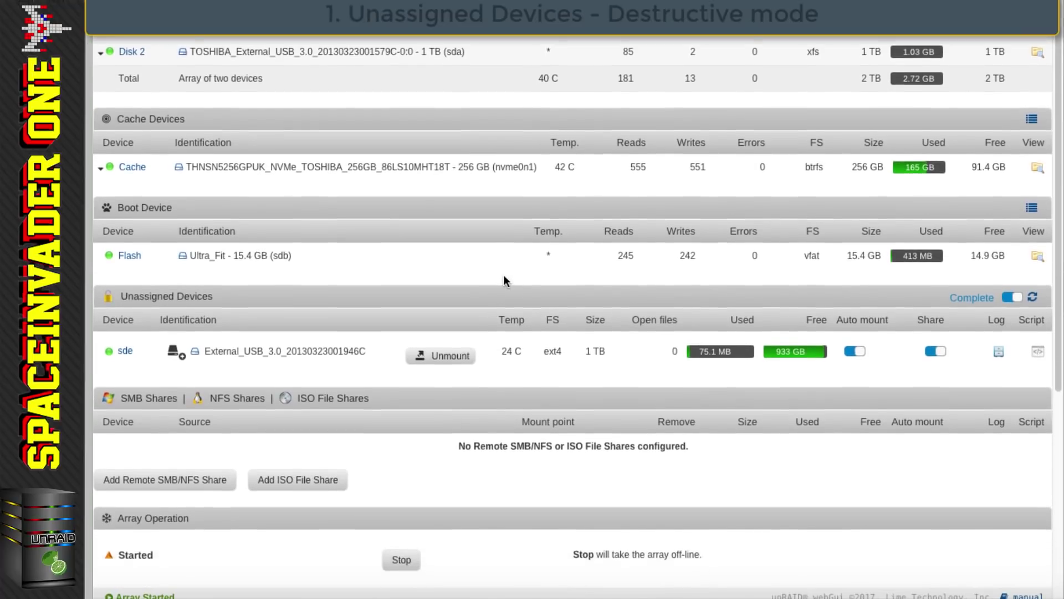
{"action": "scroll", "coordinate": [503, 275], "scroll_direction": "down", "scroll_amount": 3}
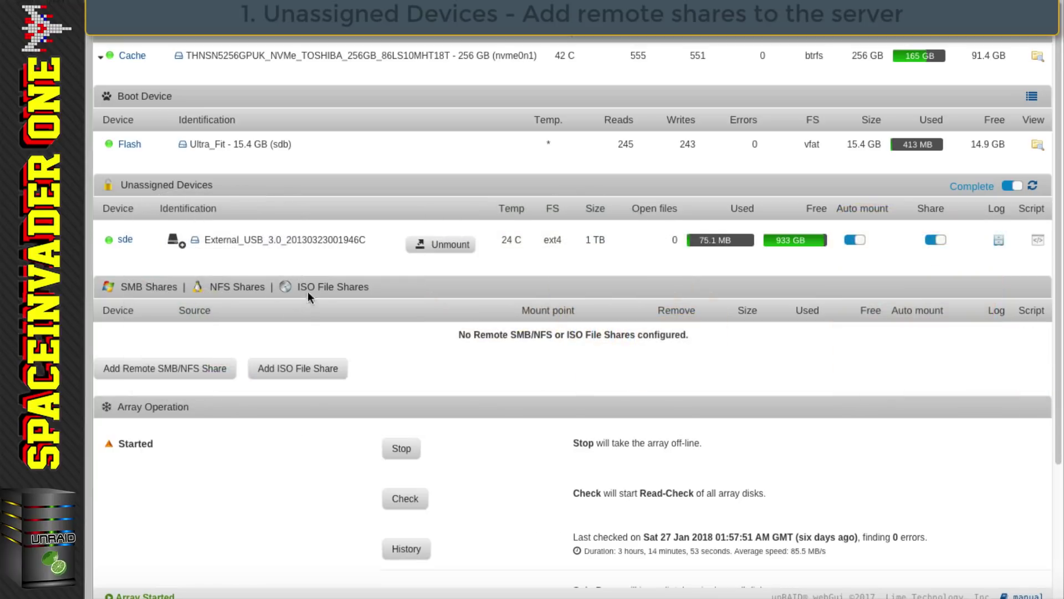
{"action": "left_click", "coordinate": [188, 369]}
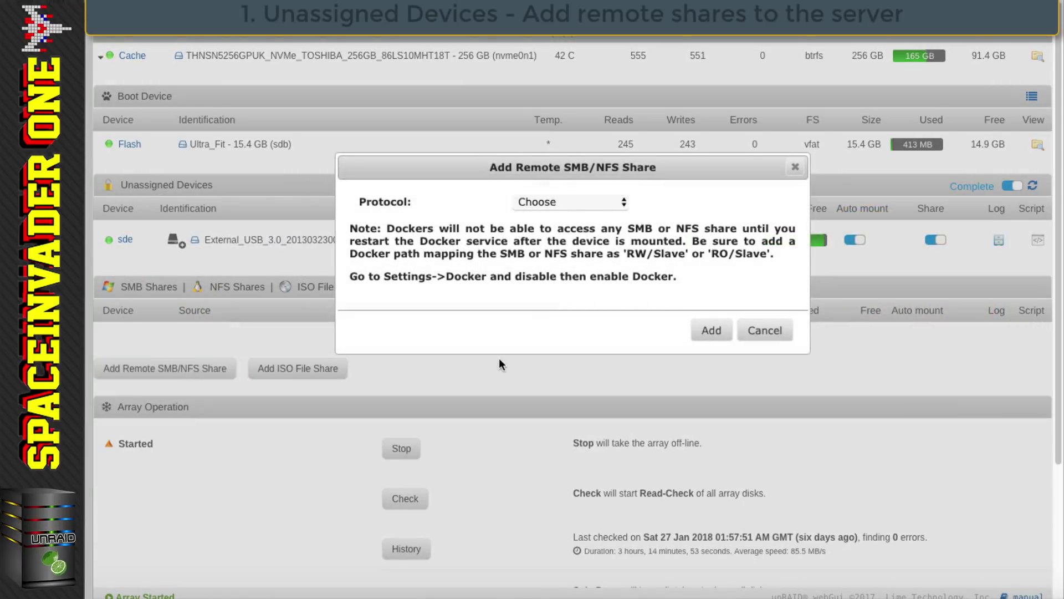
{"action": "left_click", "coordinate": [622, 204]}
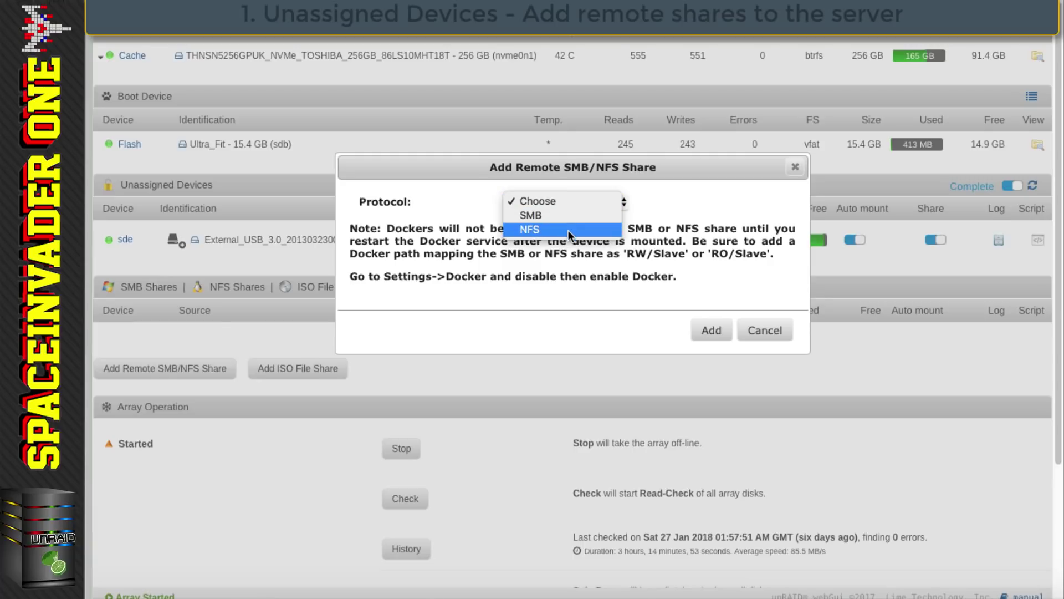
{"action": "left_click", "coordinate": [534, 215]}
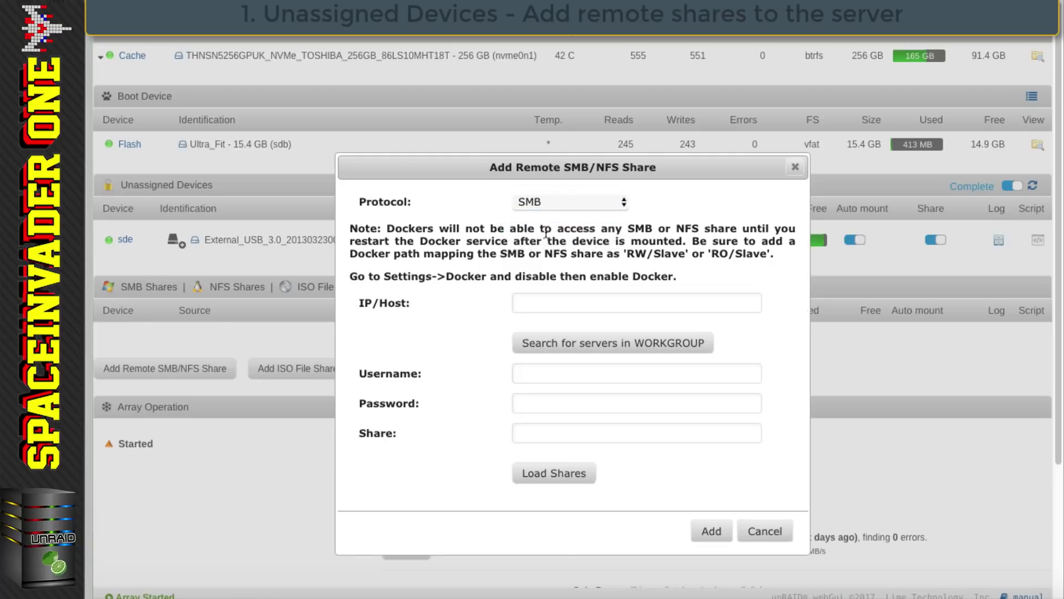
{"action": "left_click", "coordinate": [559, 347]}
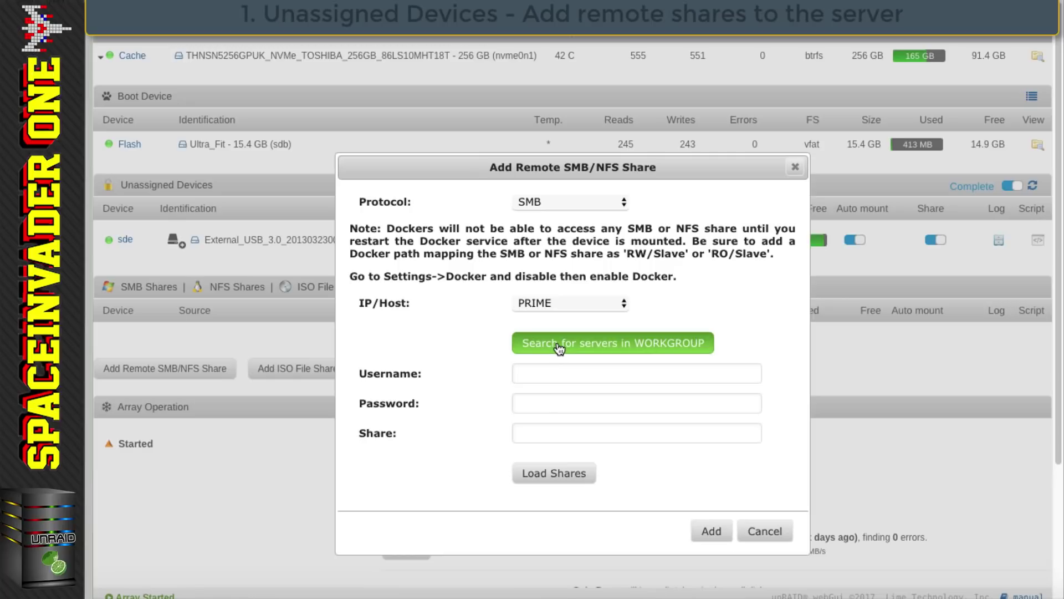
{"action": "left_click", "coordinate": [550, 302]}
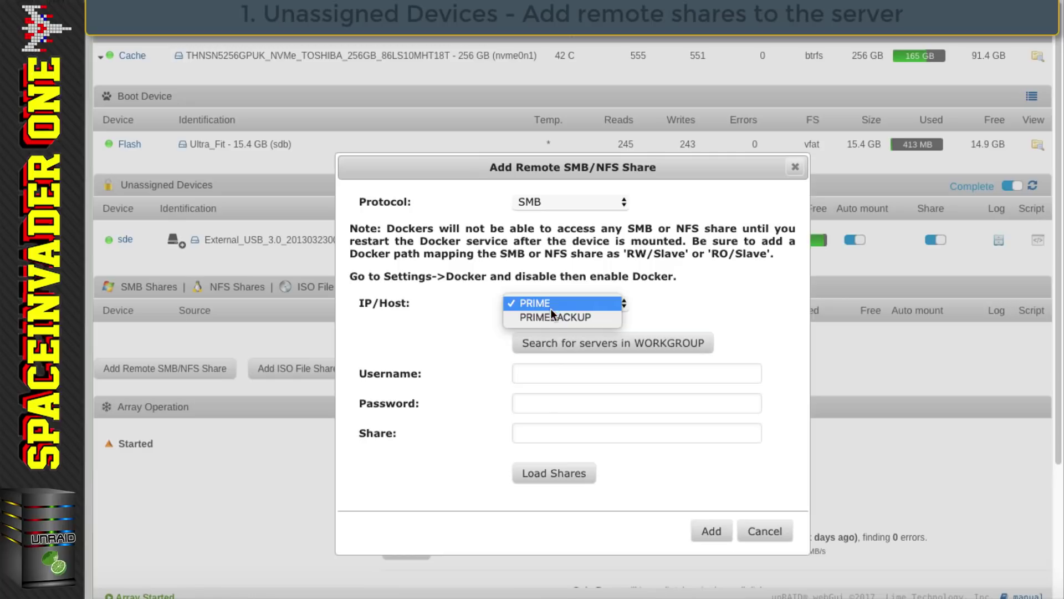
{"action": "left_click", "coordinate": [535, 303]}
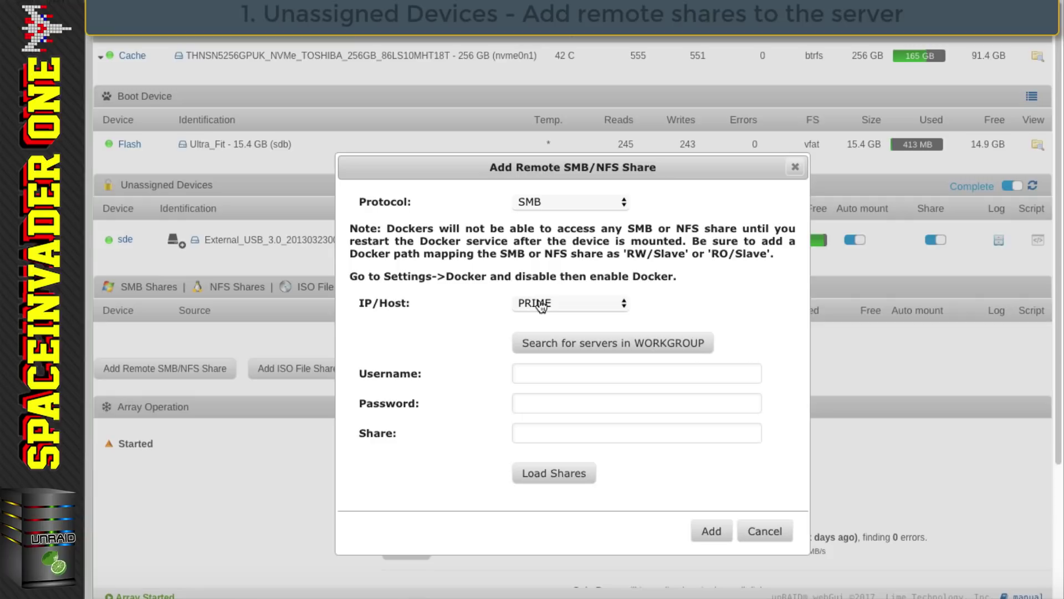
- Load the shares of PRIME, add the Ebooks share as a remote share and mount it
{"action": "left_click", "coordinate": [533, 472]}
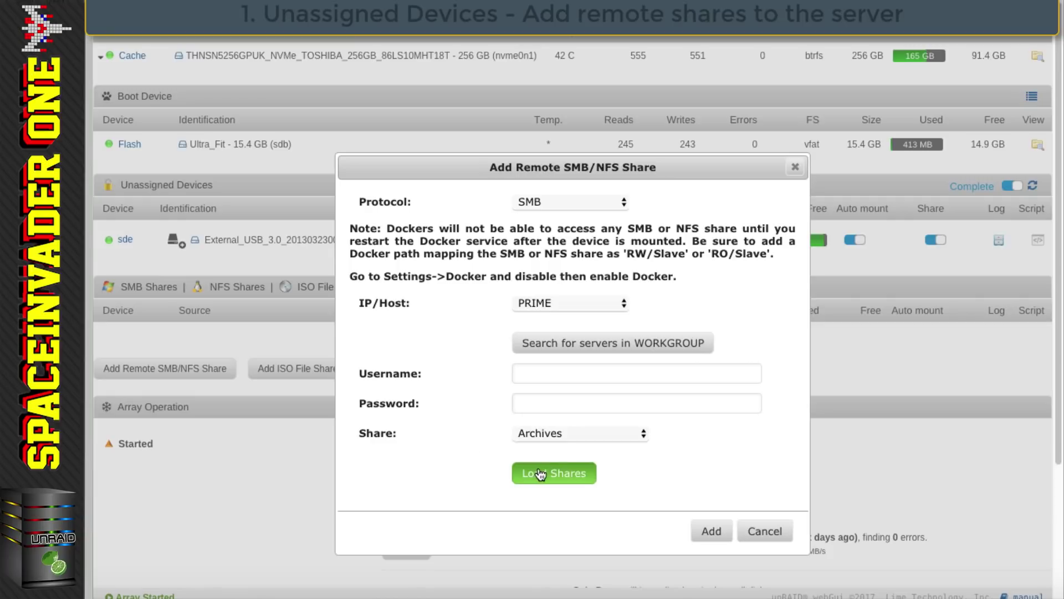
{"action": "left_click", "coordinate": [637, 434]}
{"action": "left_click", "coordinate": [546, 433]}
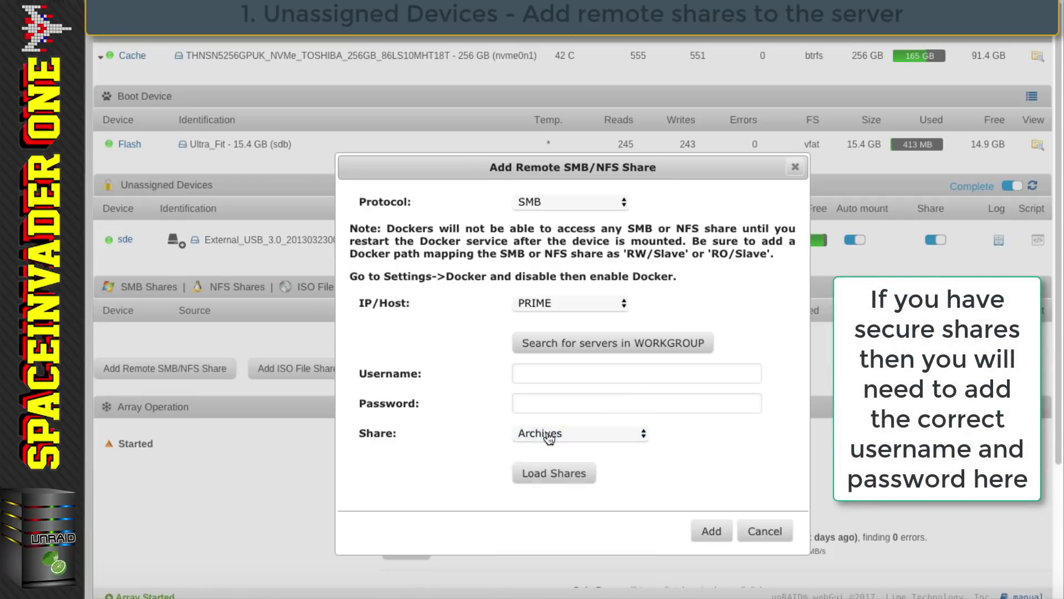
{"action": "left_click", "coordinate": [711, 533]}
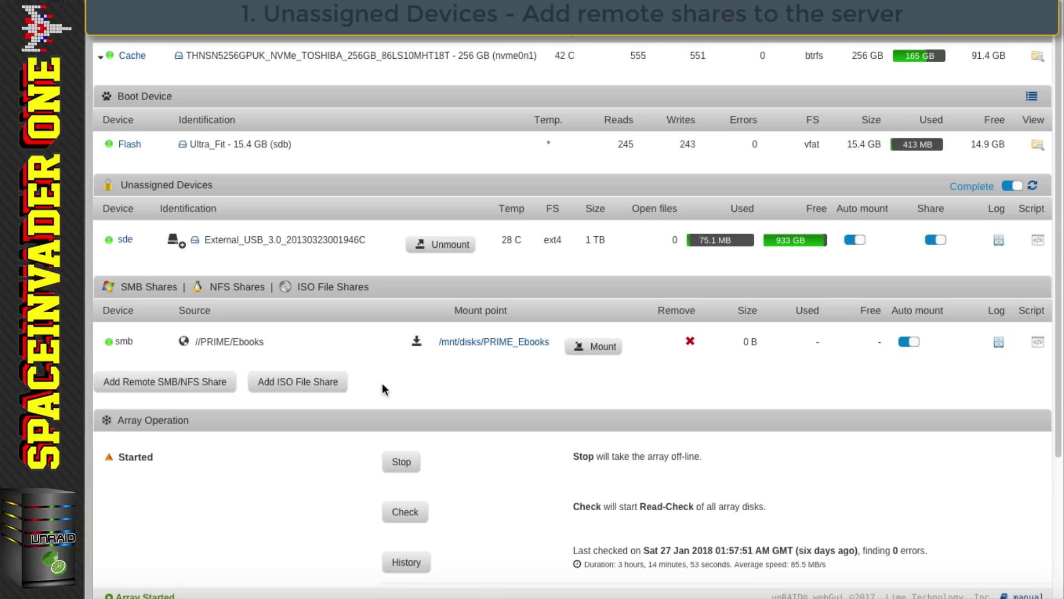
{"action": "left_click", "coordinate": [590, 346]}
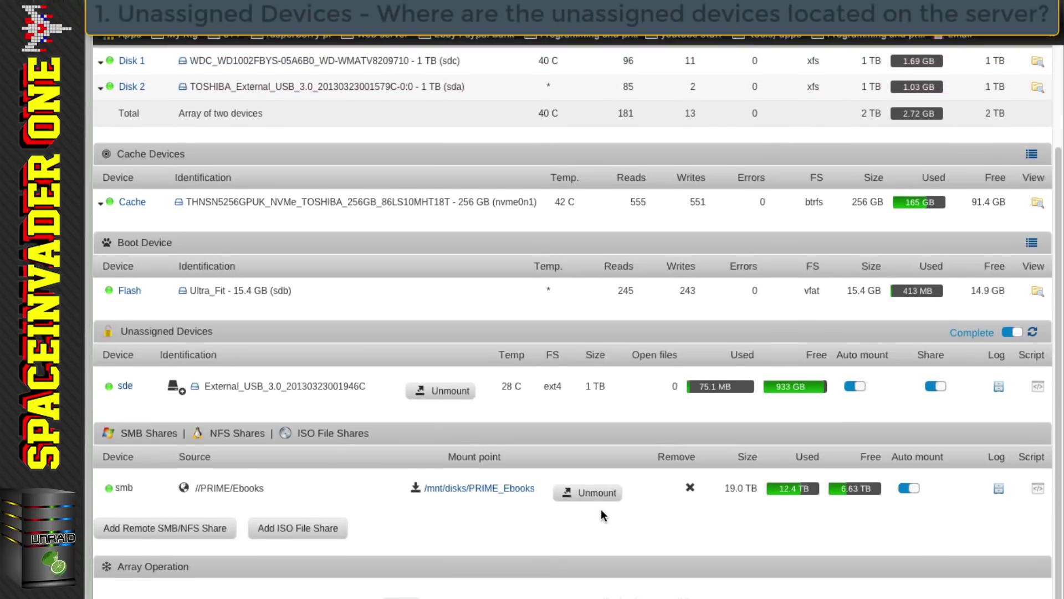
- Open the server terminal, change to /mnt/disks and list its contents
{"action": "scroll", "coordinate": [600, 509], "scroll_direction": "up", "scroll_amount": 3}
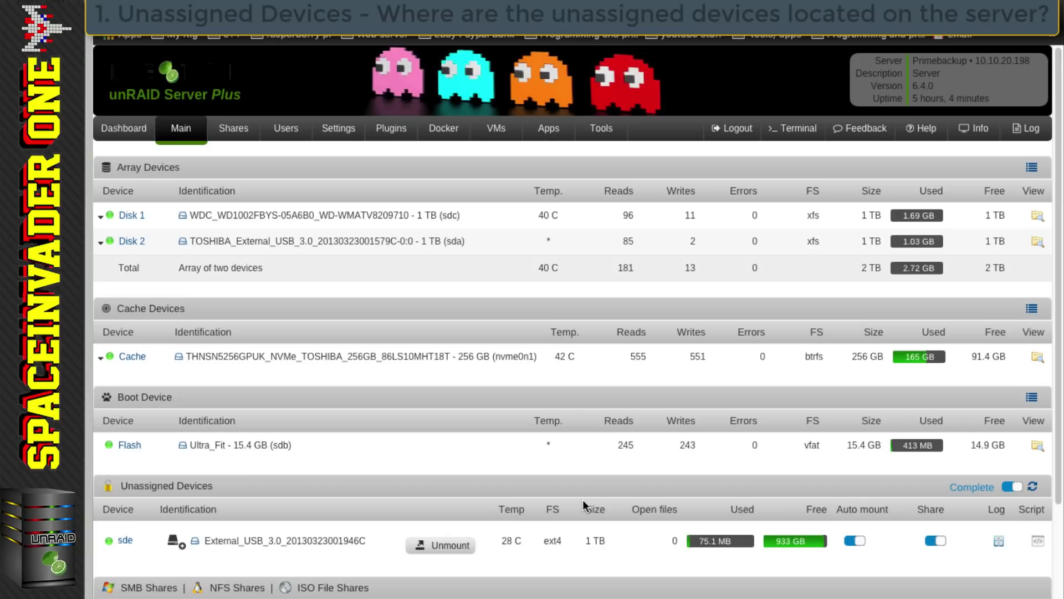
{"action": "left_click", "coordinate": [794, 131]}
{"action": "type", "text": "cd /"}
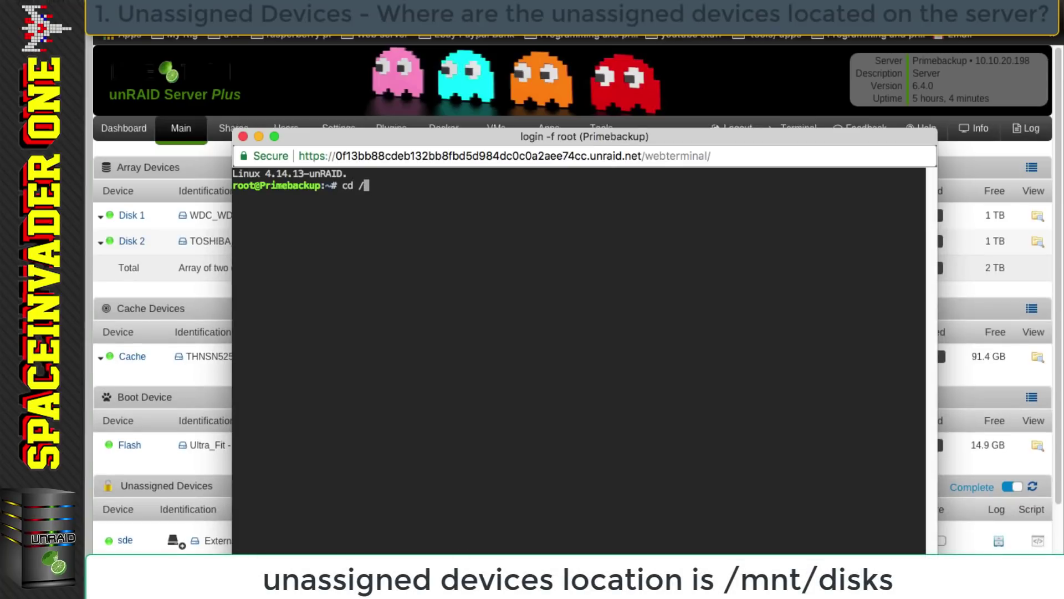
{"action": "type", "text": "mnt/disks"}
{"action": "key", "text": "Return"}
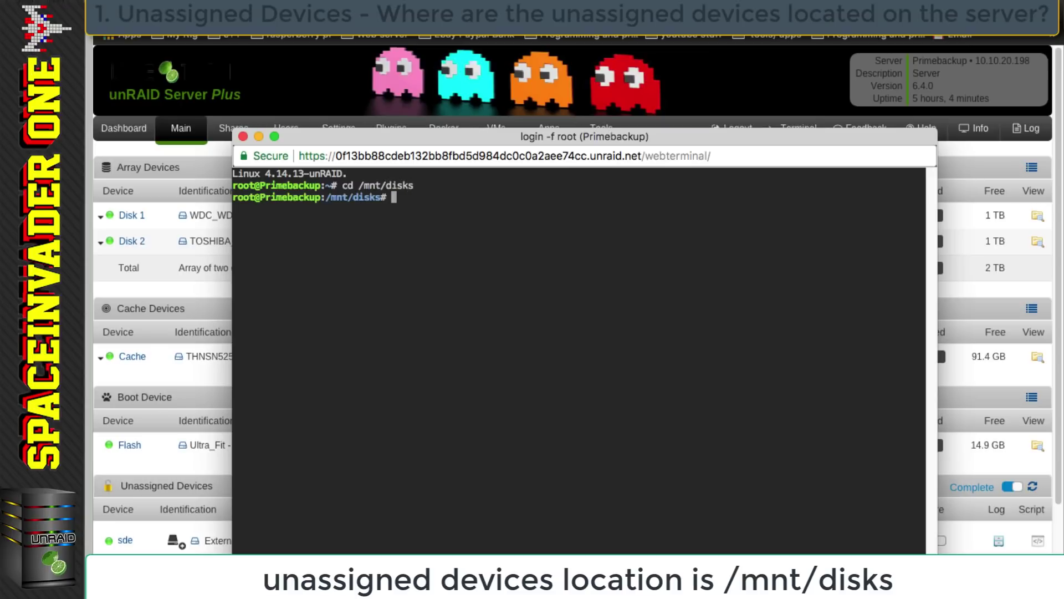
{"action": "type", "text": "ls"}
{"action": "key", "text": "Return"}
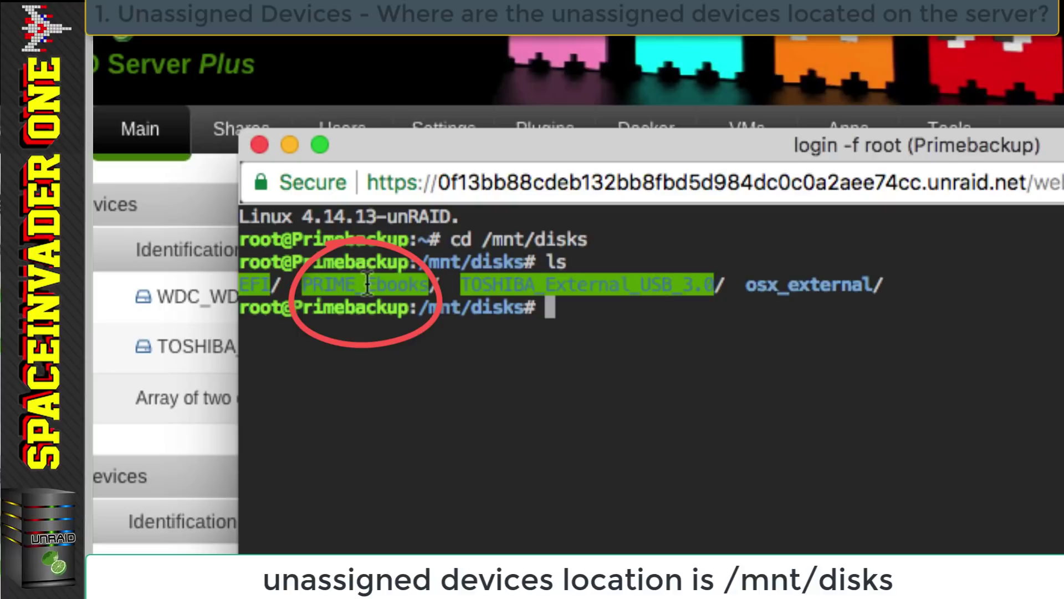
- Change to the PRIME_Ebooks directory, list its contents and close the terminal
{"action": "type", "text": "cd "}
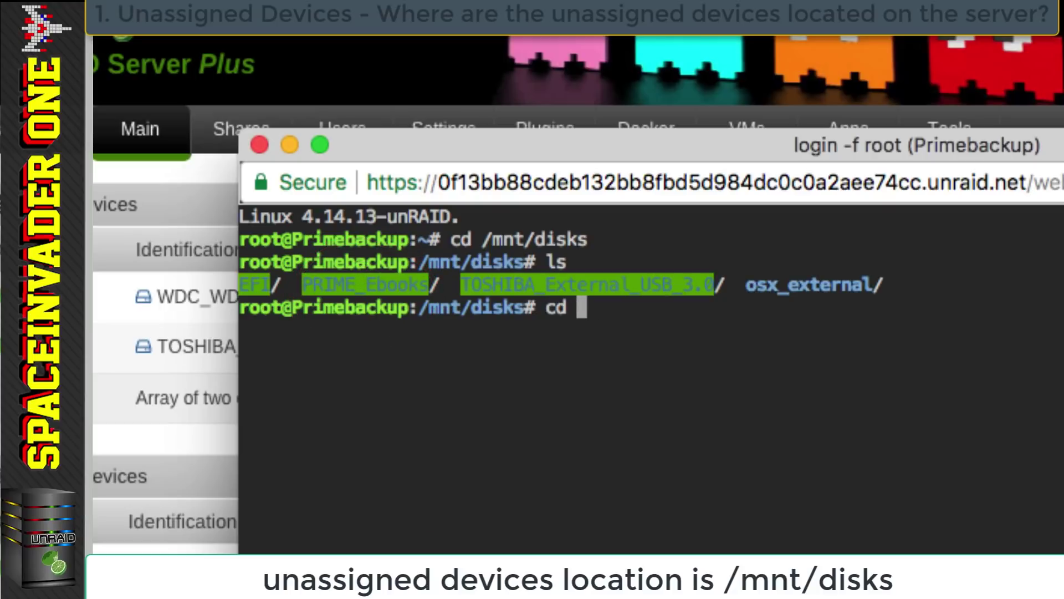
{"action": "type", "text": "P"}
{"action": "key", "text": "Tab"}
{"action": "key", "text": "Return"}
{"action": "type", "text": "ls"}
{"action": "key", "text": "Return"}
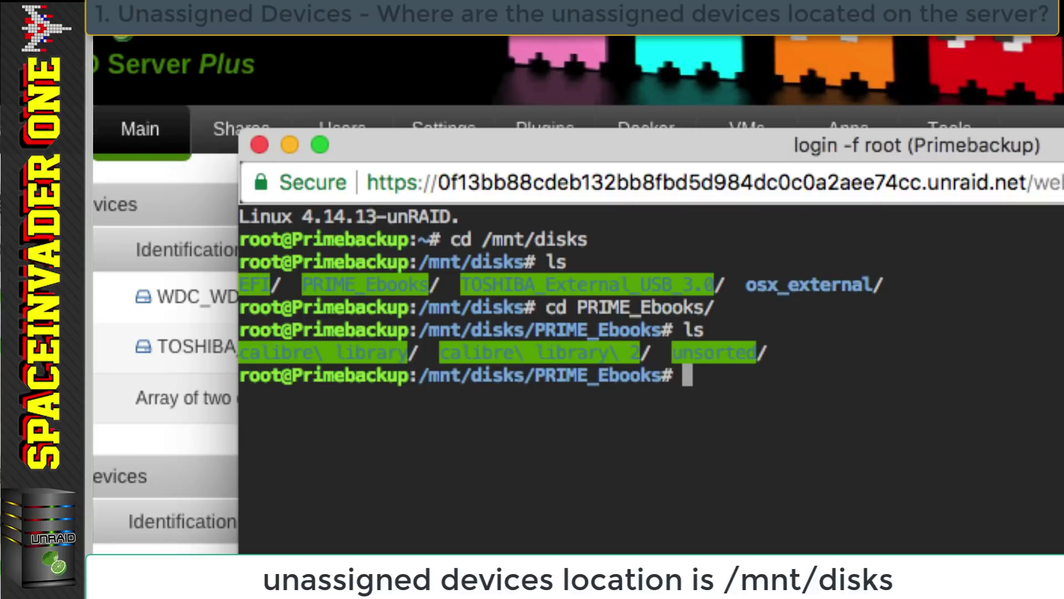
{"action": "left_click", "coordinate": [252, 141]}
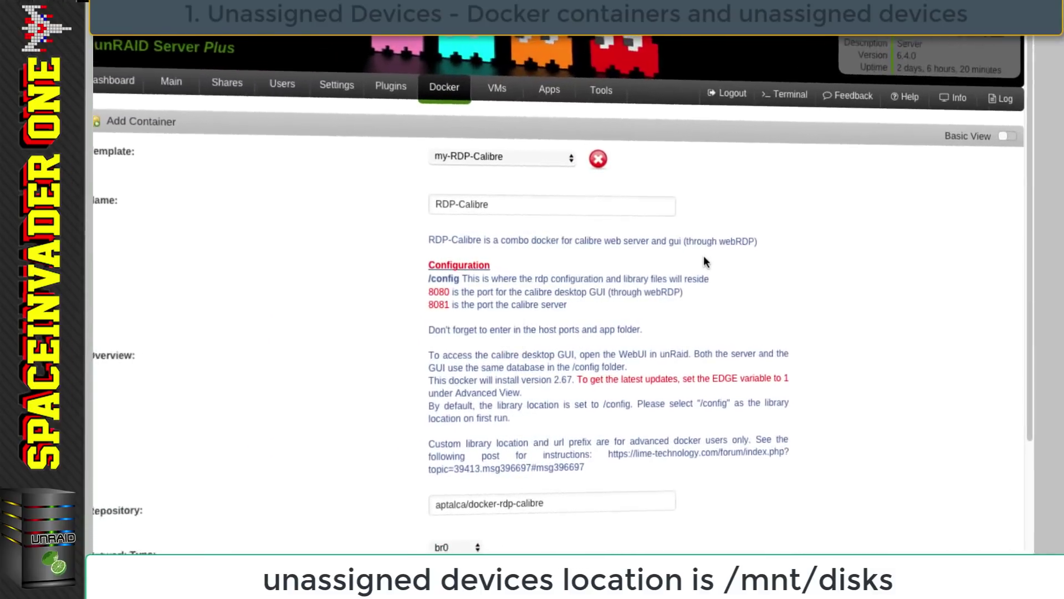
- Set the library host path of the RDP-Calibre container to /mnt/disks/PRIME_Ebooks/calibre library/
{"action": "scroll", "coordinate": [704, 258], "scroll_direction": "down", "scroll_amount": 7}
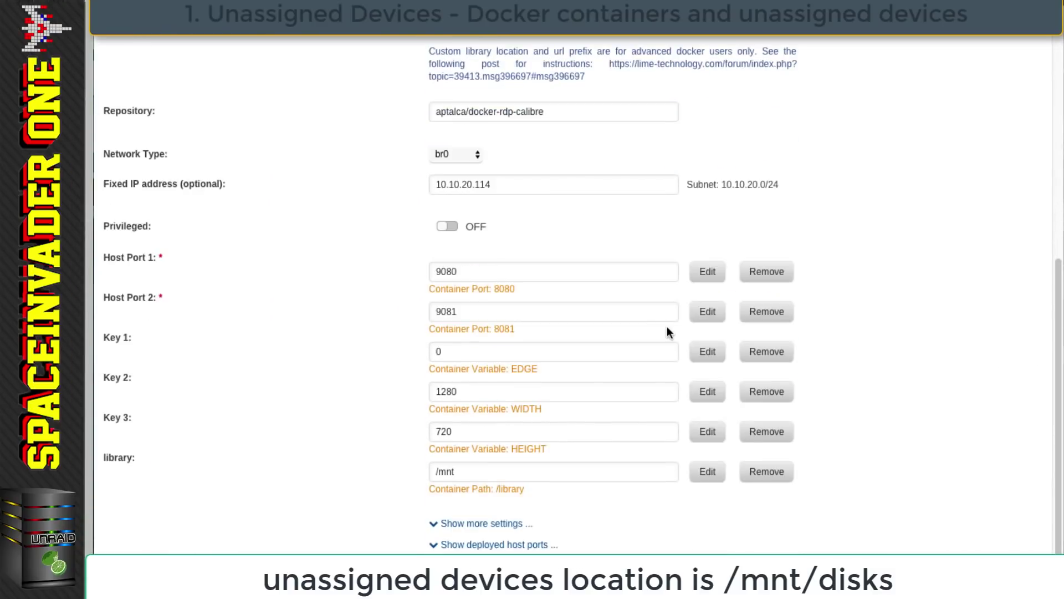
{"action": "left_click", "coordinate": [472, 472]}
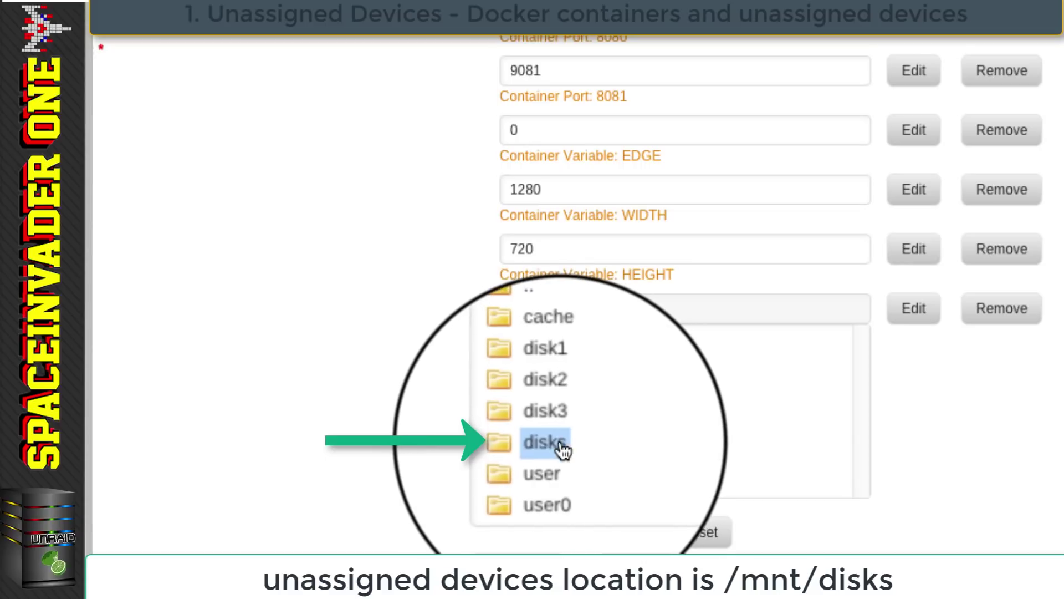
{"action": "left_click", "coordinate": [555, 448]}
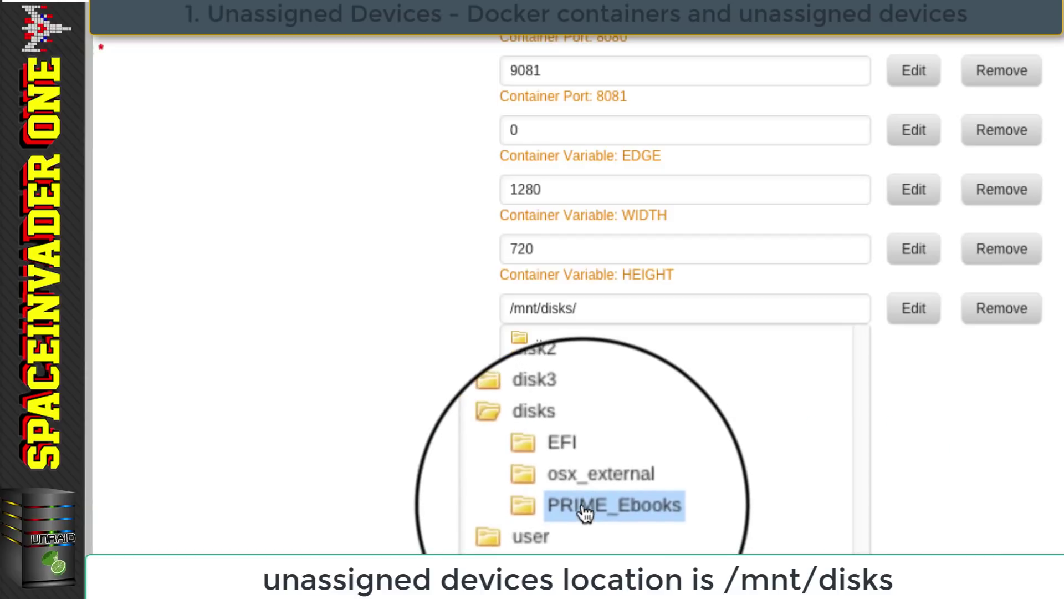
{"action": "left_click", "coordinate": [582, 510]}
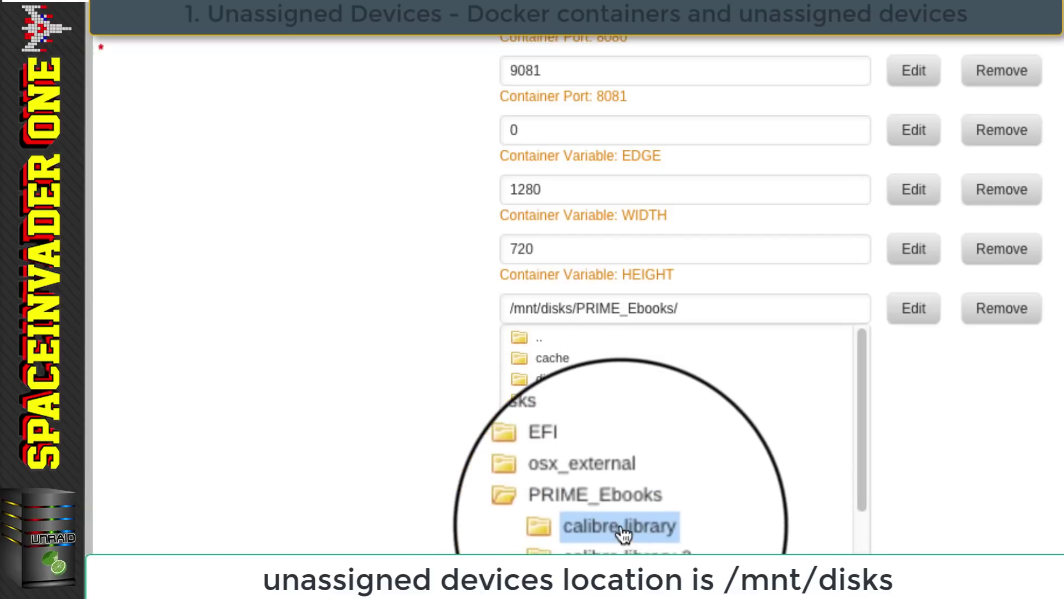
{"action": "left_click", "coordinate": [612, 534]}
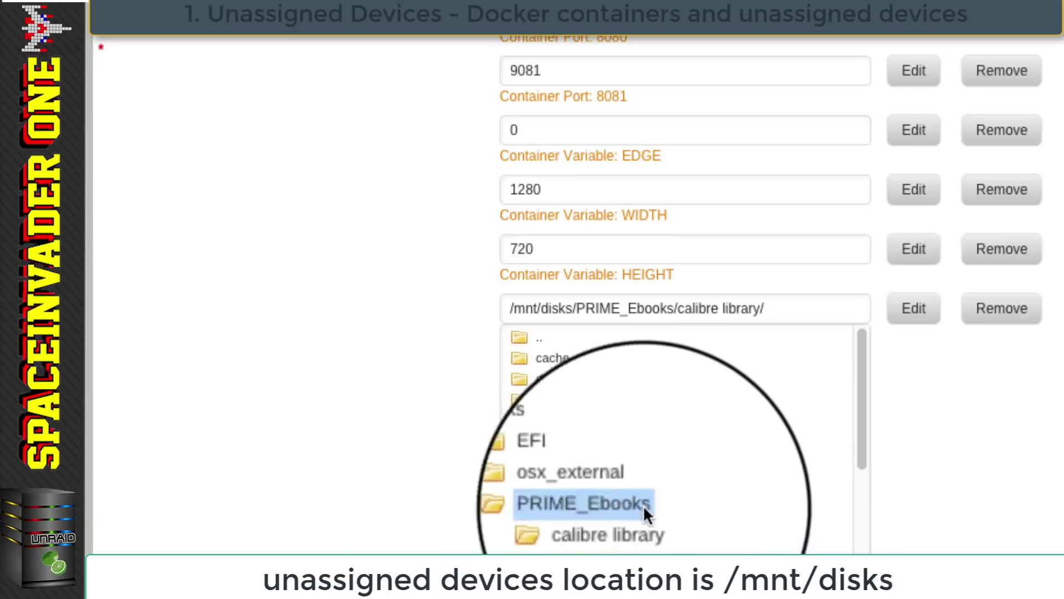
{"action": "left_click", "coordinate": [913, 416]}
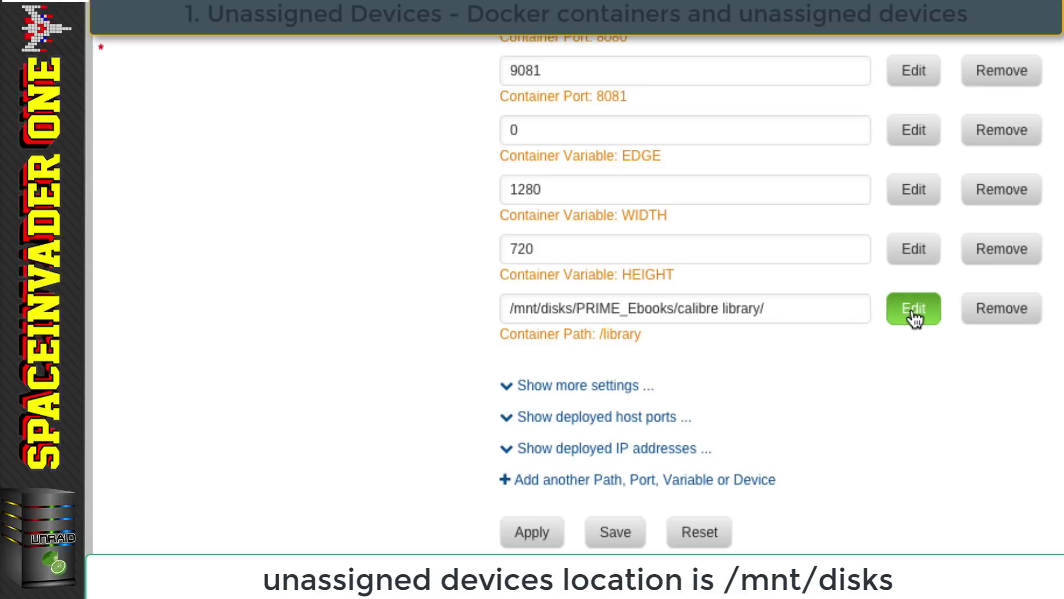
- Set the access mode of the container's library path to RW/Slave and save the configuration
{"action": "left_click", "coordinate": [913, 312]}
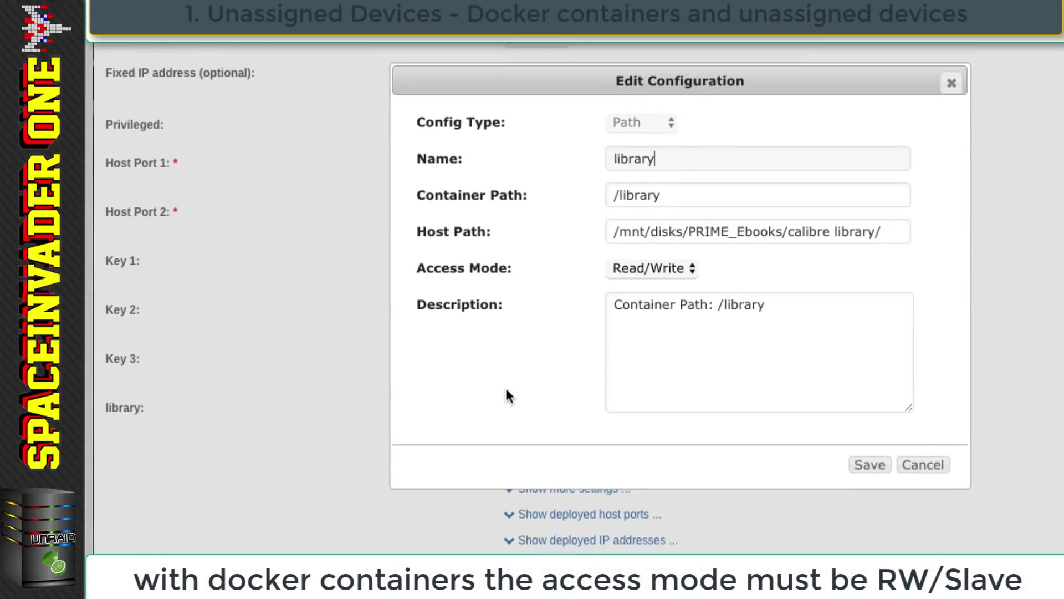
{"action": "left_click_drag", "start_coordinate": [426, 267], "coordinate": [499, 270]}
{"action": "left_click", "coordinate": [649, 270]}
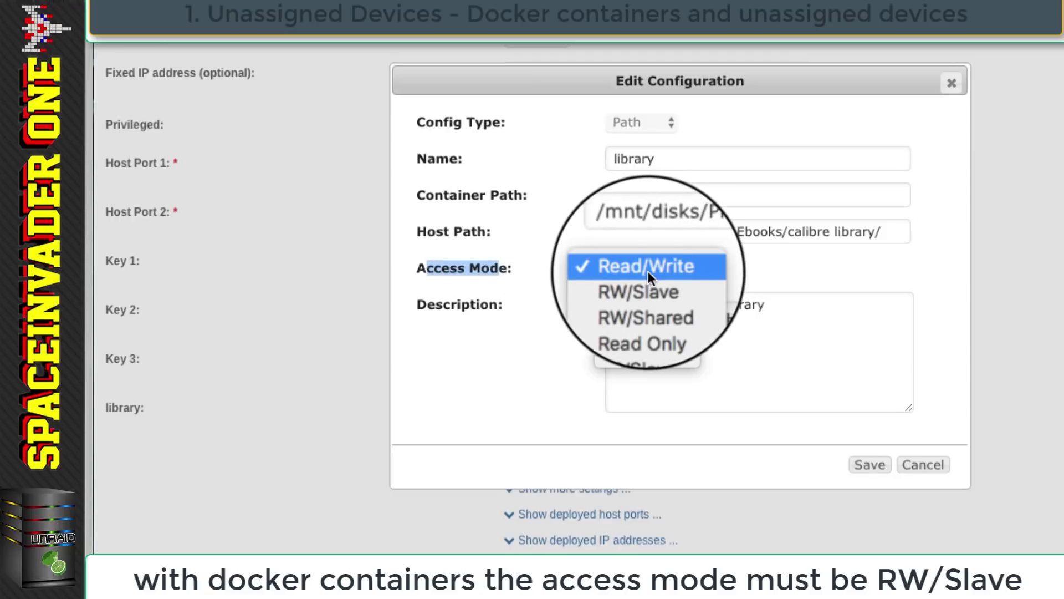
{"action": "left_click", "coordinate": [637, 283]}
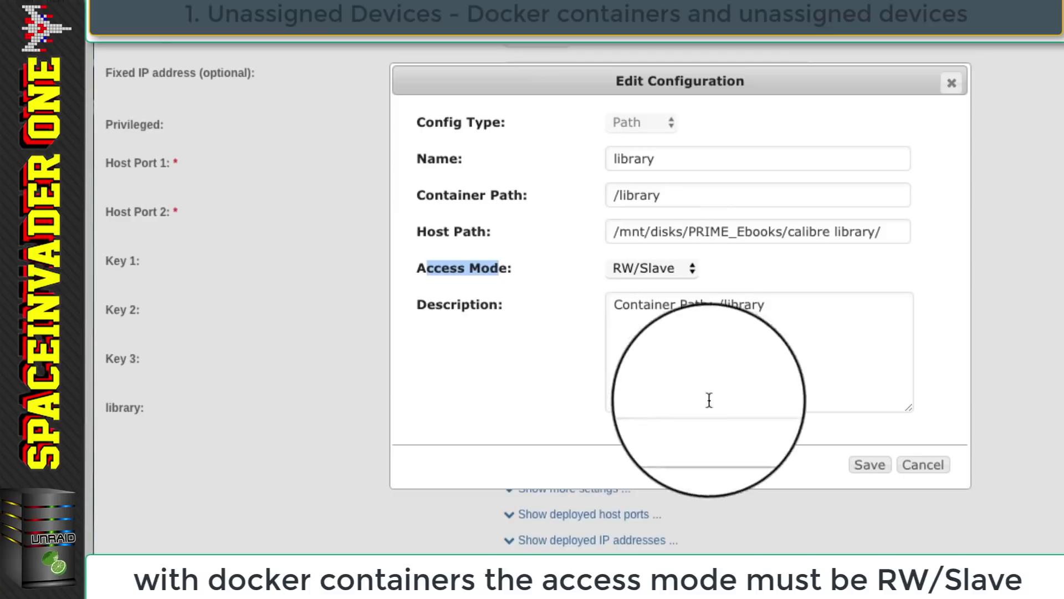
{"action": "left_click", "coordinate": [869, 466]}
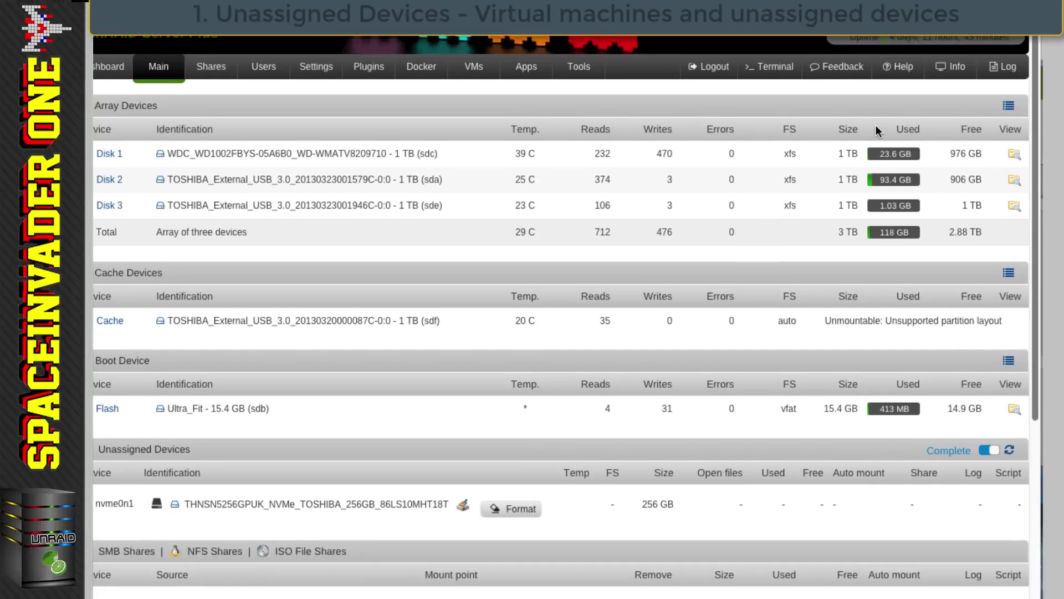
- Format the unassigned disk nvme0n1 with the XFS filesystem, confirming with Yes
{"action": "left_click_drag", "start_coordinate": [96, 595], "coordinate": [448, 595]}
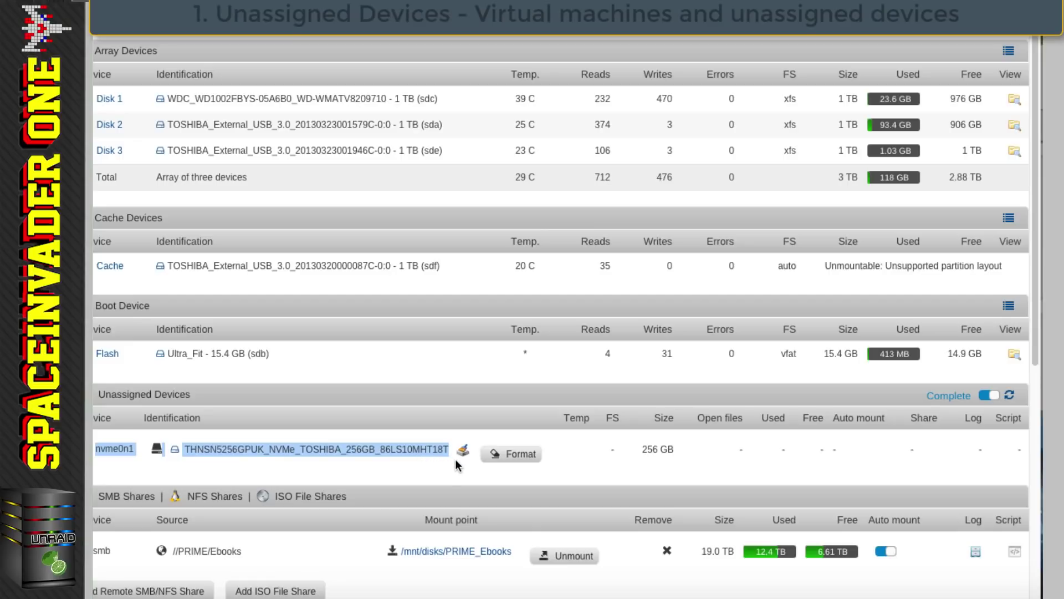
{"action": "left_click", "coordinate": [509, 458]}
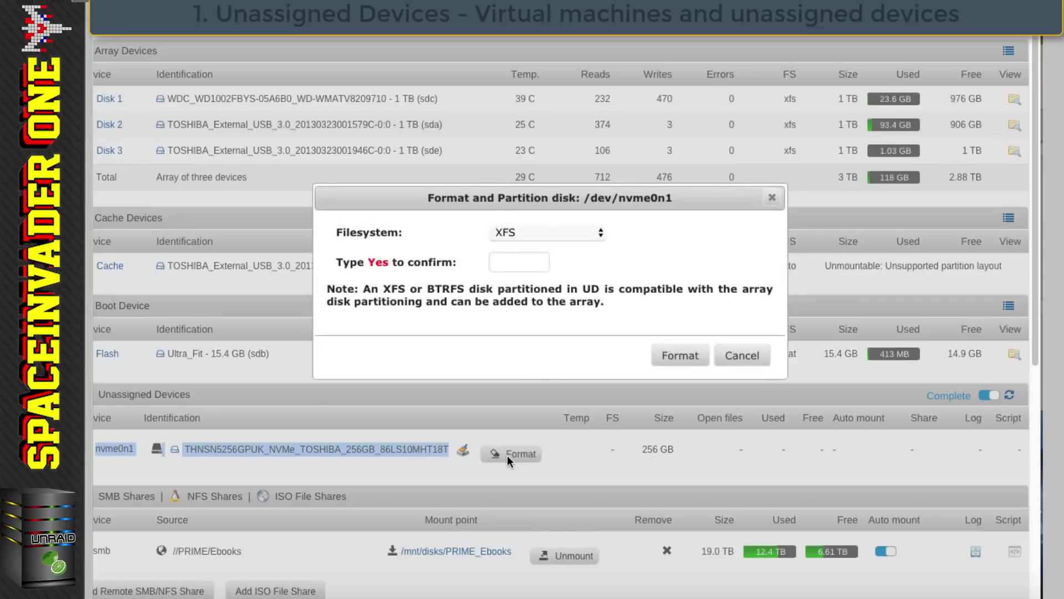
{"action": "left_click", "coordinate": [506, 262]}
{"action": "type", "text": "Yes"}
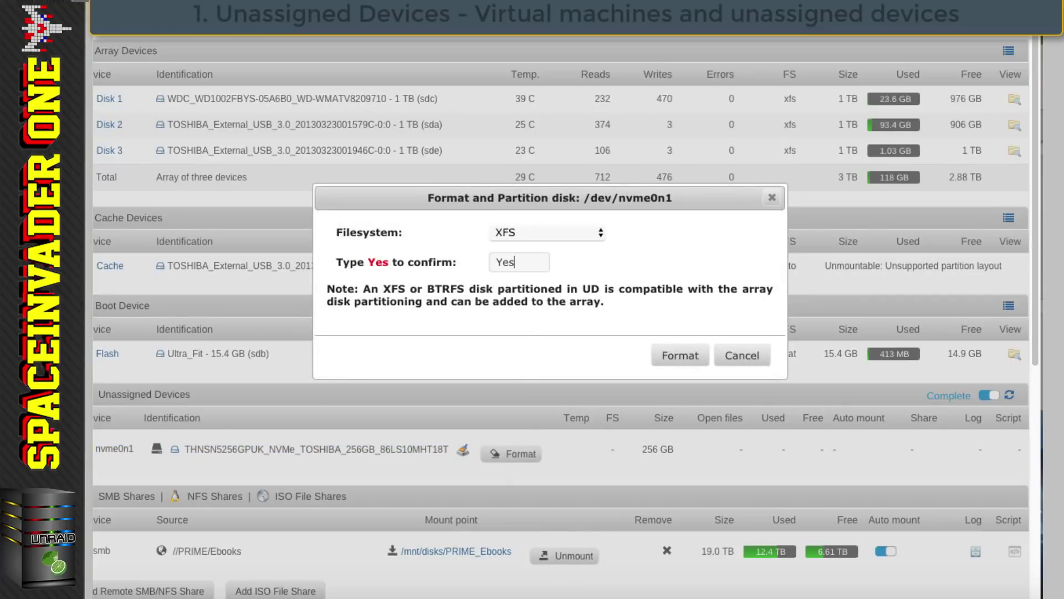
{"action": "left_click", "coordinate": [673, 355]}
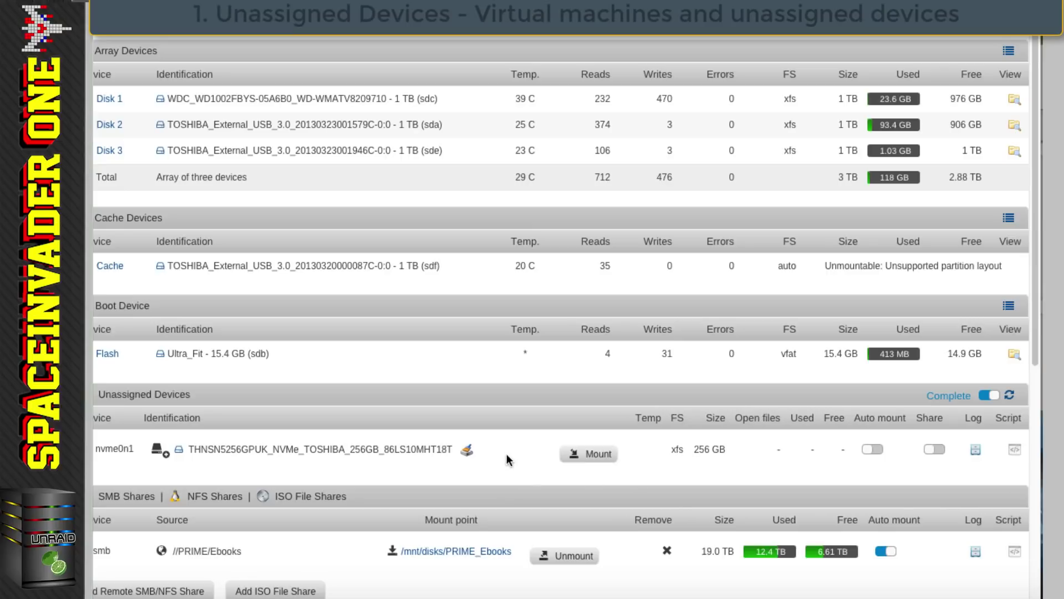
- Mount the unassigned disk nvme0n1 and turn on its auto mount
{"action": "left_click", "coordinate": [591, 458]}
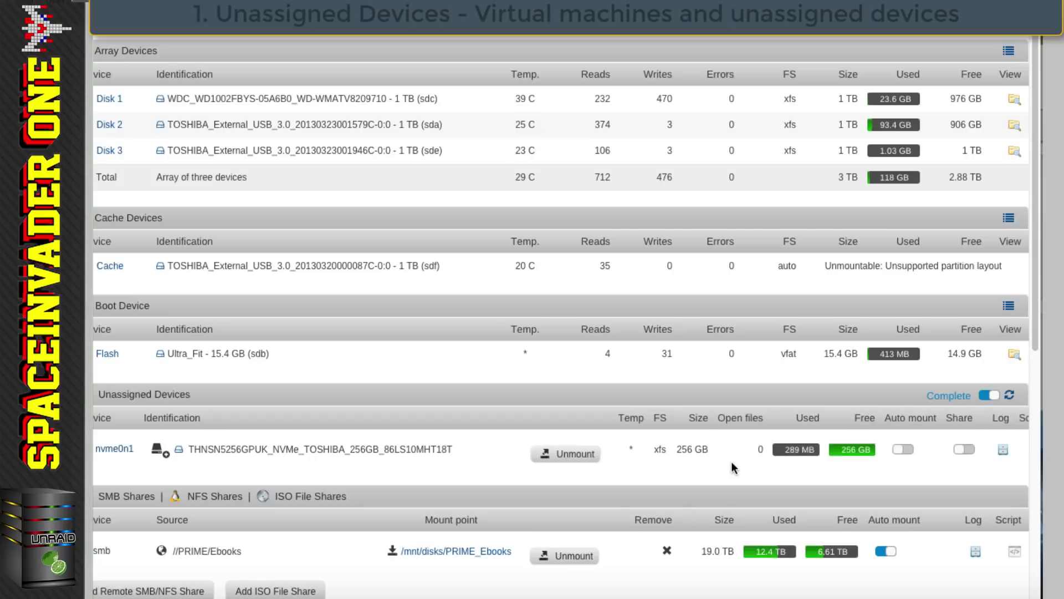
{"action": "left_click", "coordinate": [904, 451]}
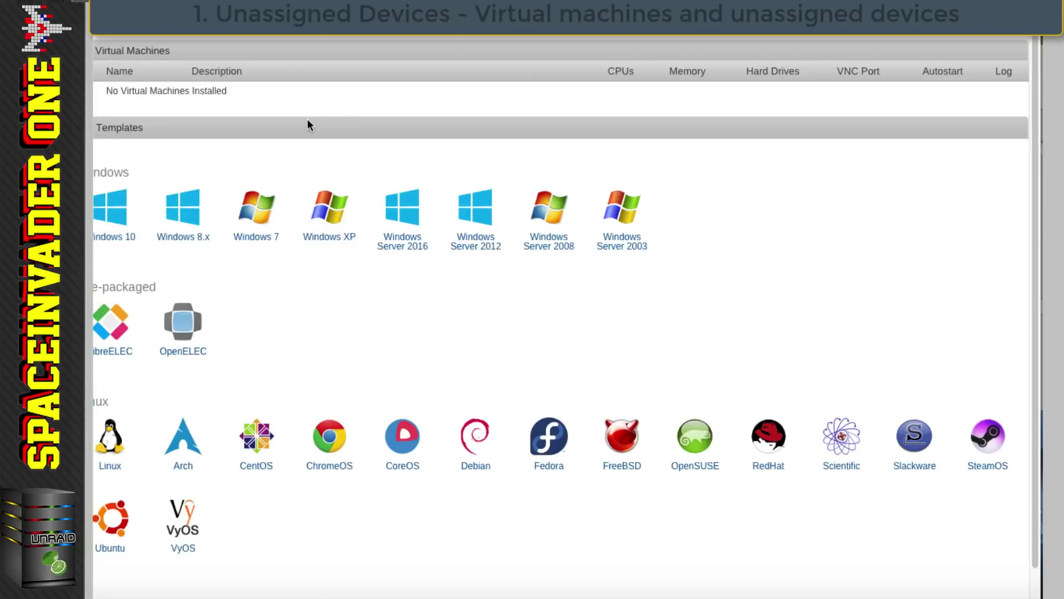
- Start a new Windows 10 VM and manually set its primary vDisk location to the THNSN5256GPUK_NVMe_TOSHIBA disk under /mnt/disks/
{"action": "left_click", "coordinate": [121, 218]}
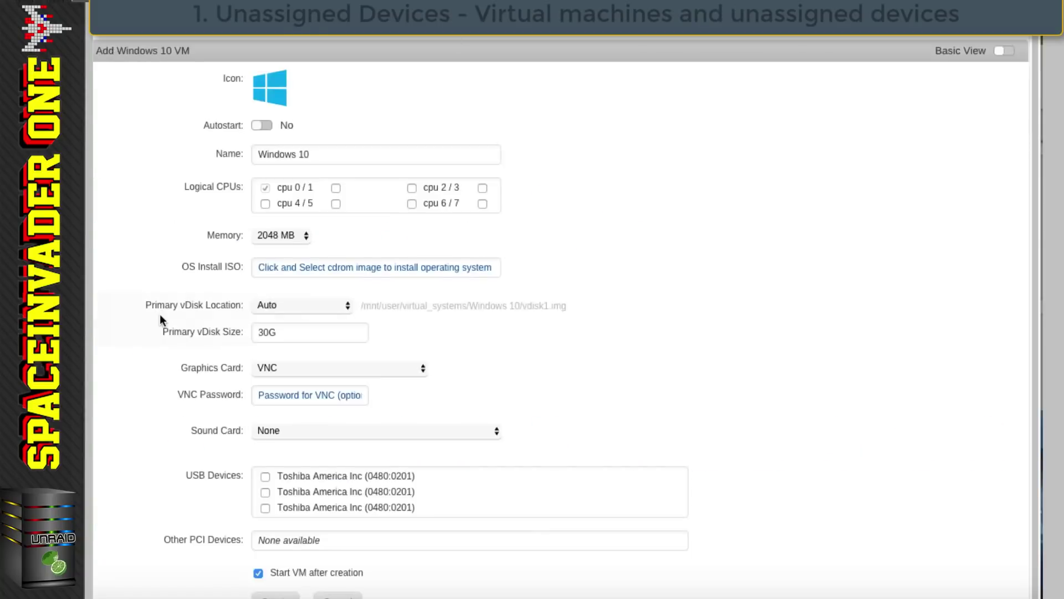
{"action": "left_click", "coordinate": [348, 306]}
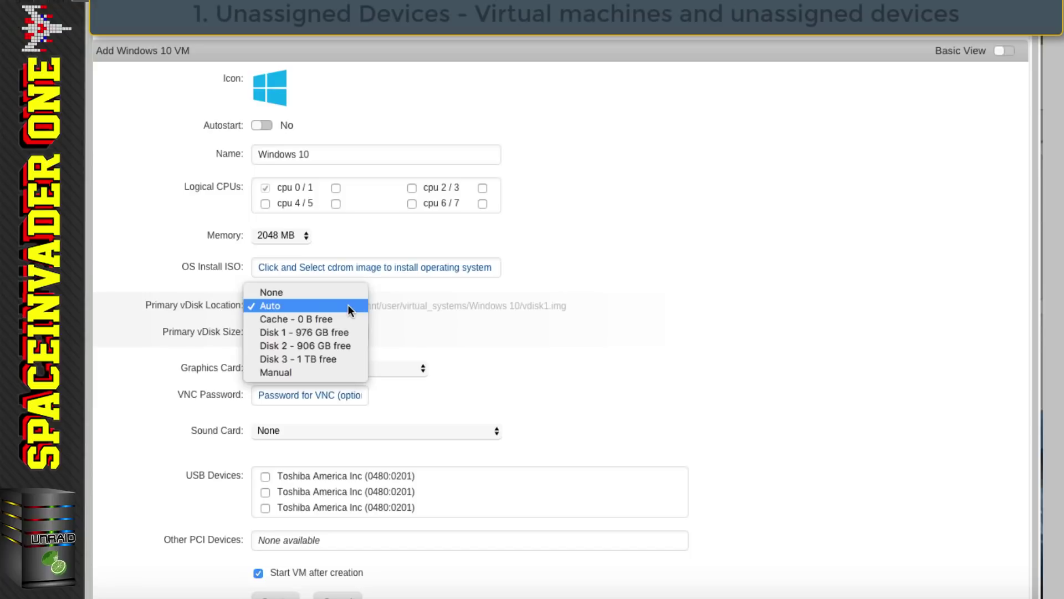
{"action": "left_click", "coordinate": [309, 373]}
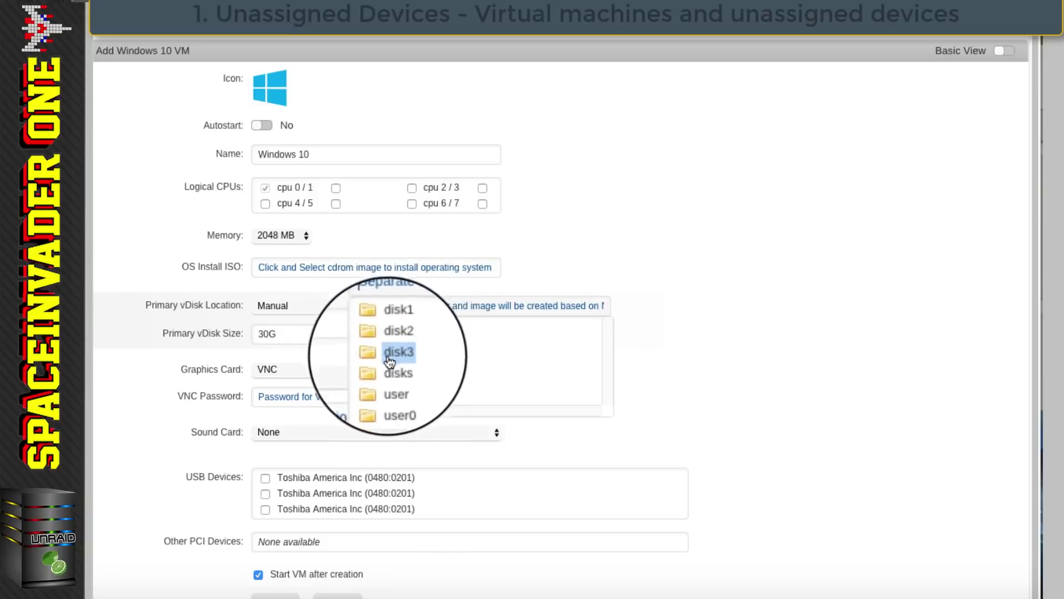
{"action": "left_click", "coordinate": [400, 370]}
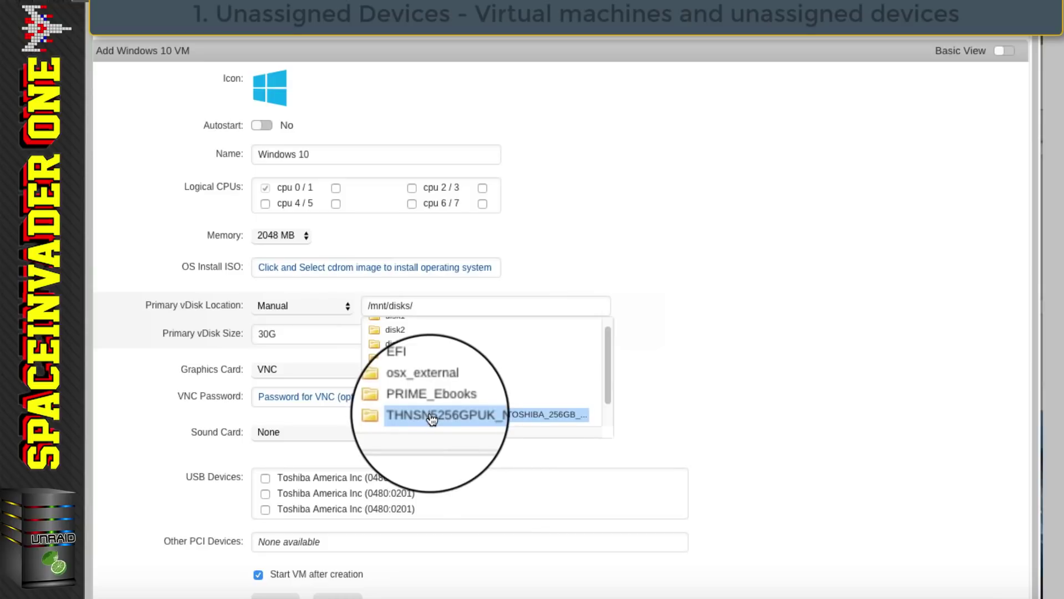
{"action": "left_click", "coordinate": [432, 419]}
- Set the primary vDisk size to 100G and create the Windows 10 VM without starting it after creation
{"action": "left_click", "coordinate": [253, 333]}
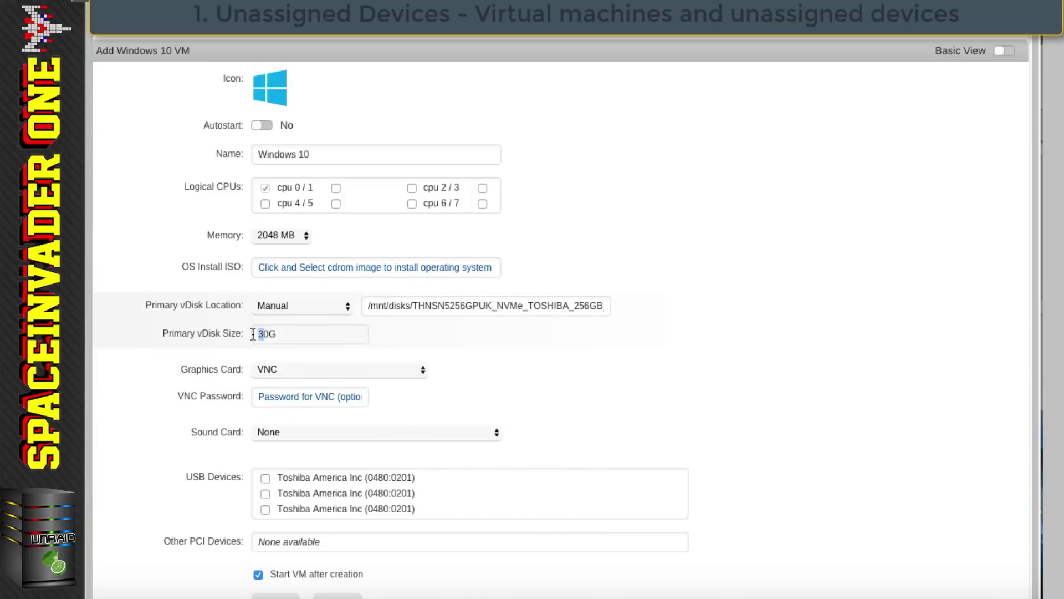
{"action": "type", "text": "10"}
{"action": "scroll", "coordinate": [478, 384], "scroll_direction": "down", "scroll_amount": 1}
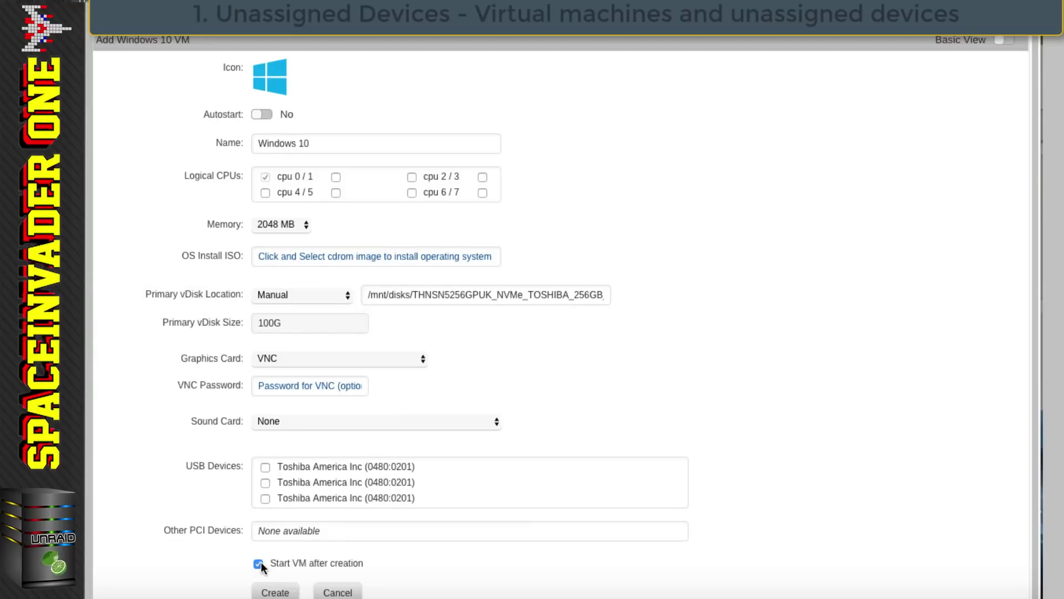
{"action": "left_click", "coordinate": [258, 563]}
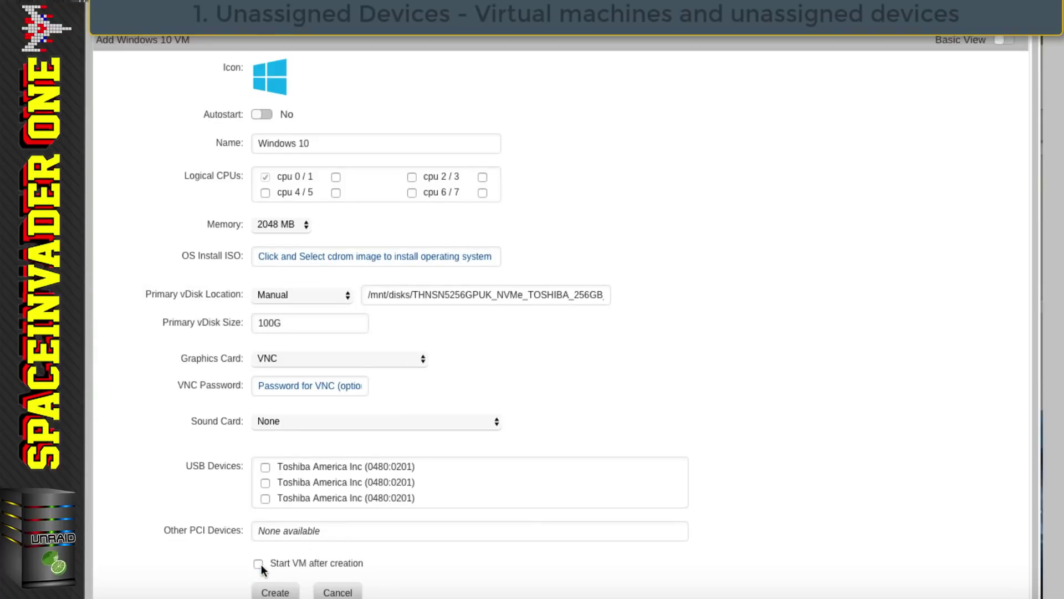
{"action": "left_click", "coordinate": [272, 592]}
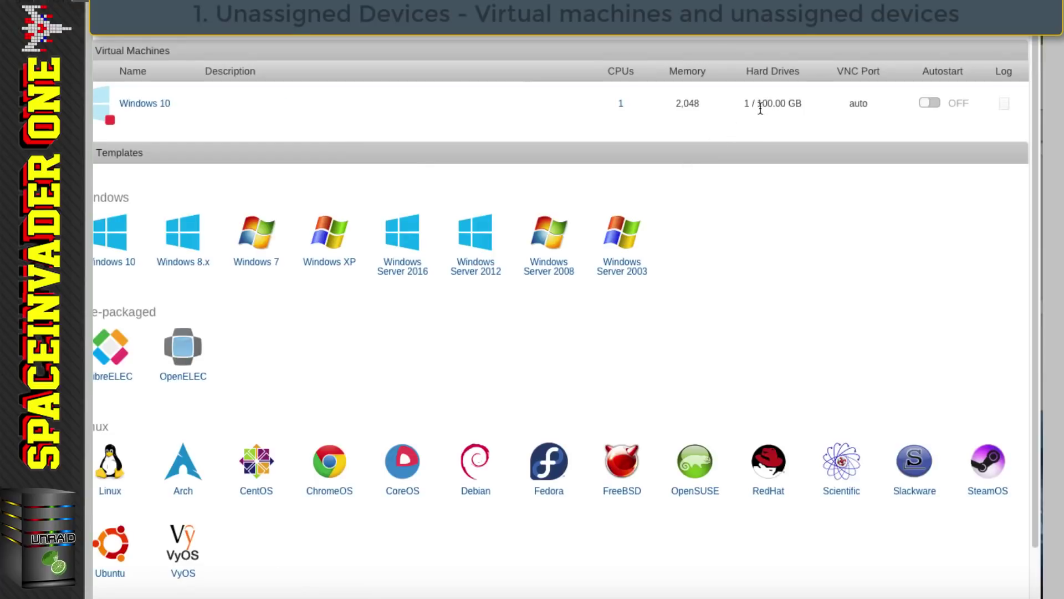
- Browse the unassigned disk nvme0n1 and look inside the Windows 10 folder for the VM's virtual disk file
{"action": "mouse_move", "coordinate": [787, 111]}
{"action": "left_click", "coordinate": [161, 20]}
{"action": "left_click", "coordinate": [166, 457]}
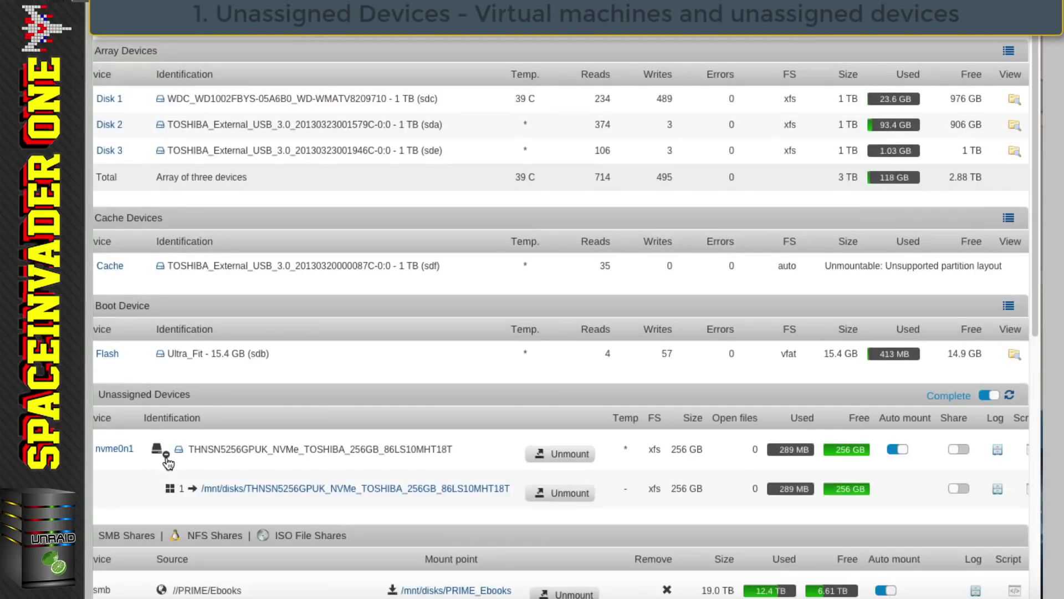
{"action": "left_click", "coordinate": [244, 490]}
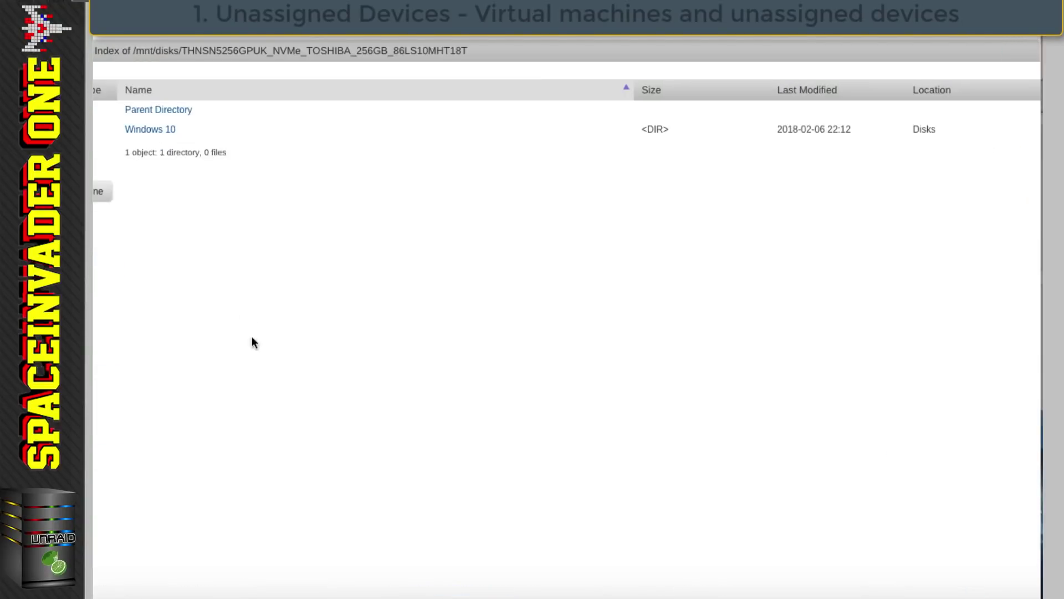
{"action": "left_click", "coordinate": [160, 133]}
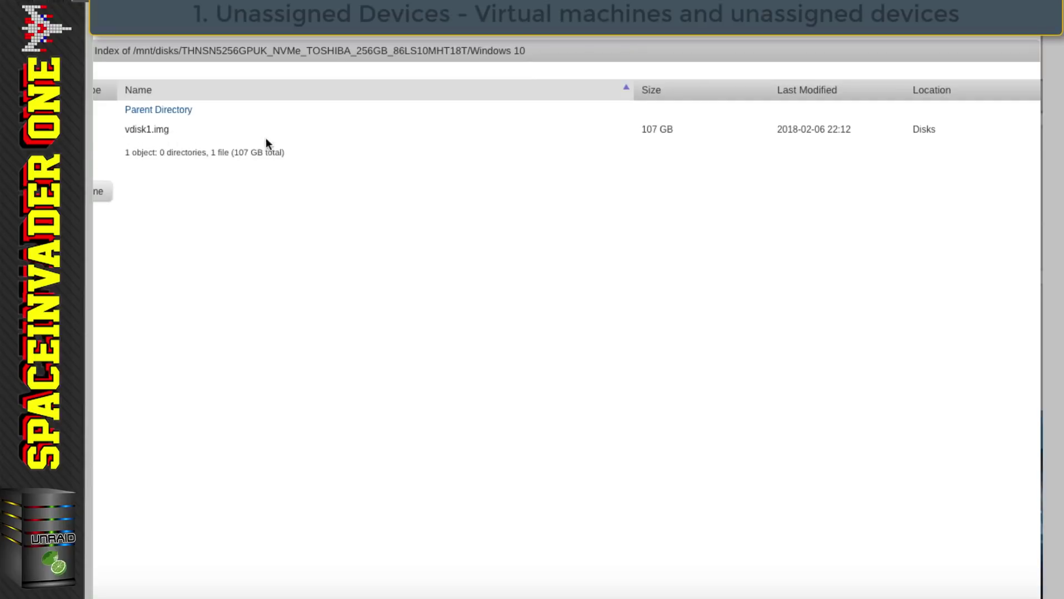
- Show the advanced VM Manager settings and open the default VM storage path for editing
{"action": "left_click", "coordinate": [181, 37]}
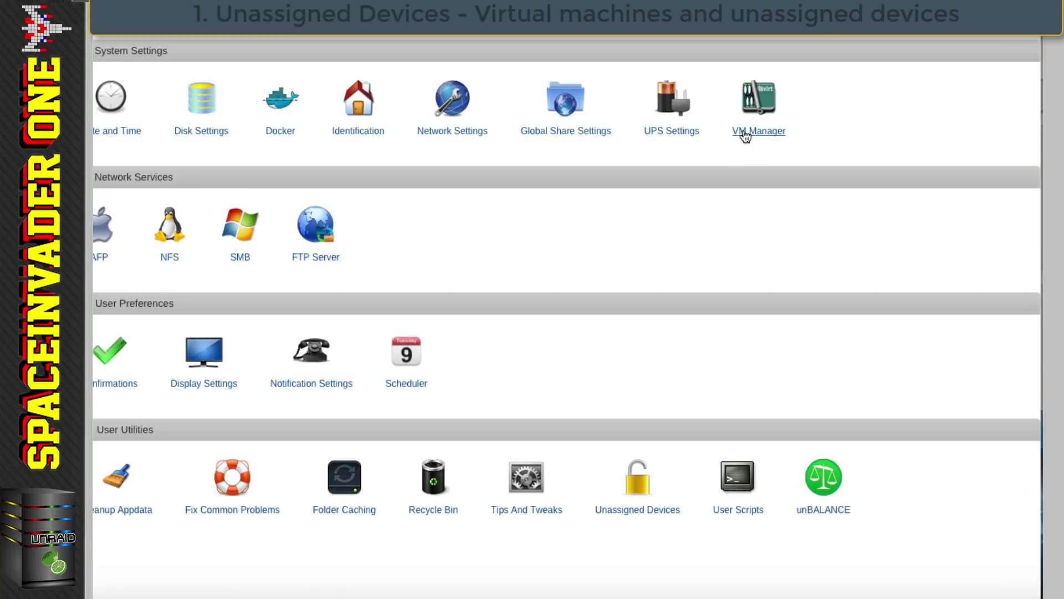
{"action": "left_click", "coordinate": [743, 133]}
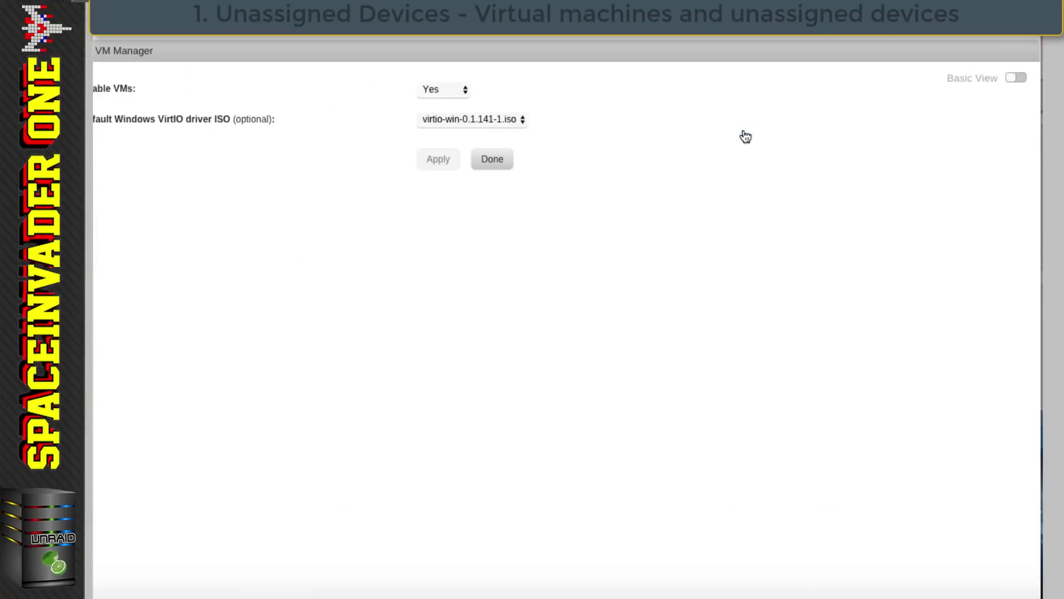
{"action": "left_click", "coordinate": [1016, 79]}
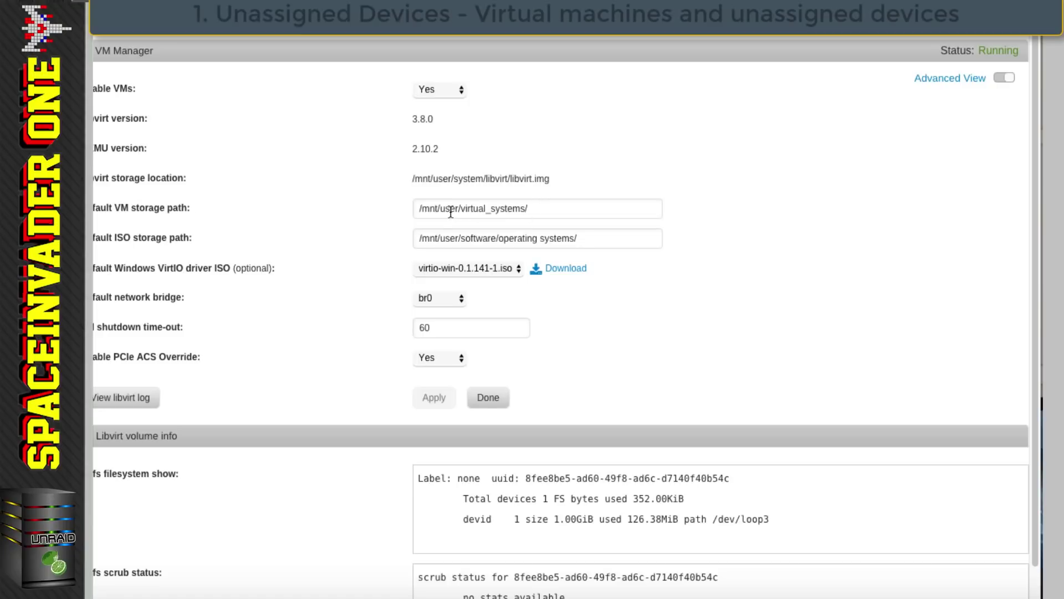
{"action": "left_click", "coordinate": [539, 208]}
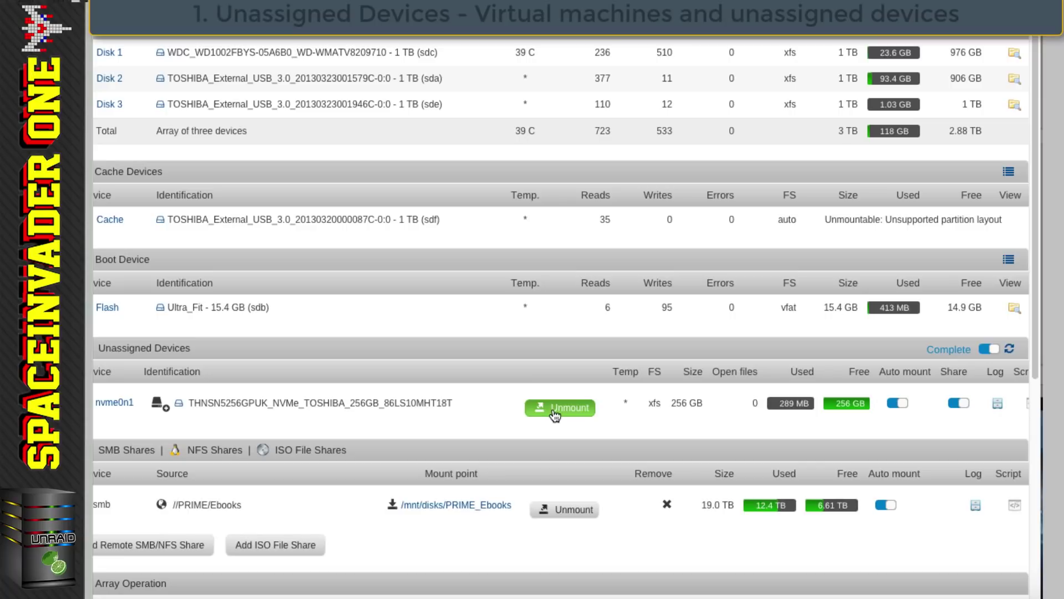
- Change the mount point name of the unassigned disk nvme0n1 to nvme, unmounting it first and remounting it with the new name
{"action": "left_click", "coordinate": [555, 414]}
{"action": "left_click", "coordinate": [164, 408]}
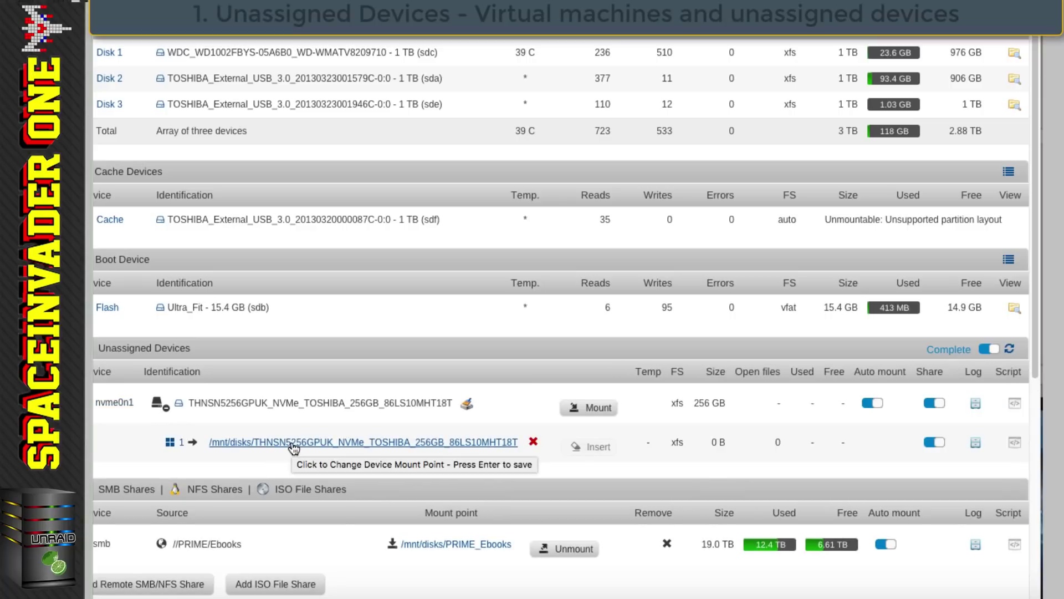
{"action": "left_click", "coordinate": [293, 443]}
{"action": "left_click_drag", "start_coordinate": [447, 442], "coordinate": [218, 441]}
{"action": "type", "text": "nvme"}
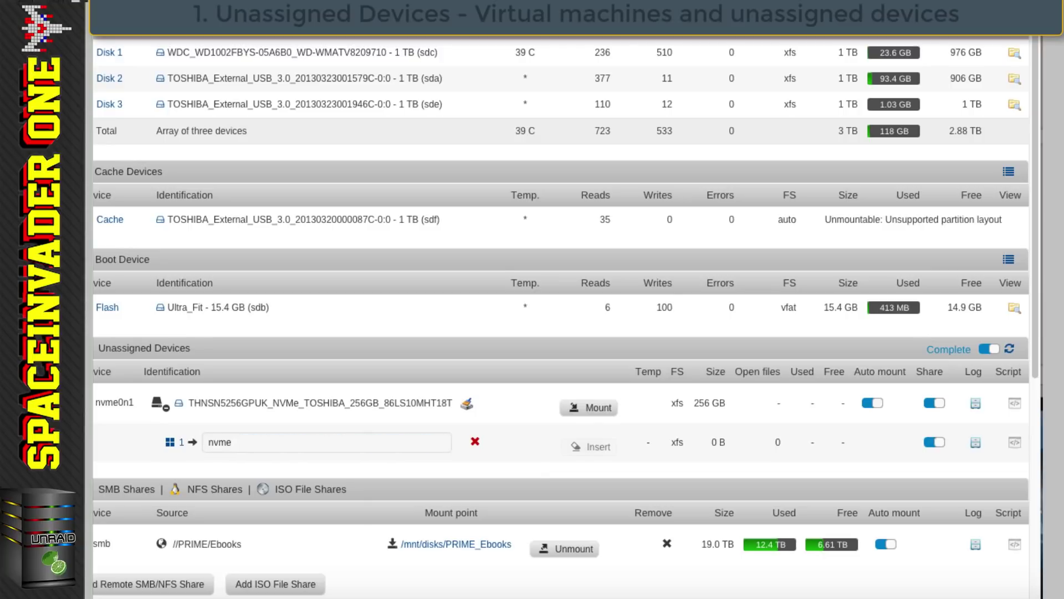
{"action": "key", "text": "Return"}
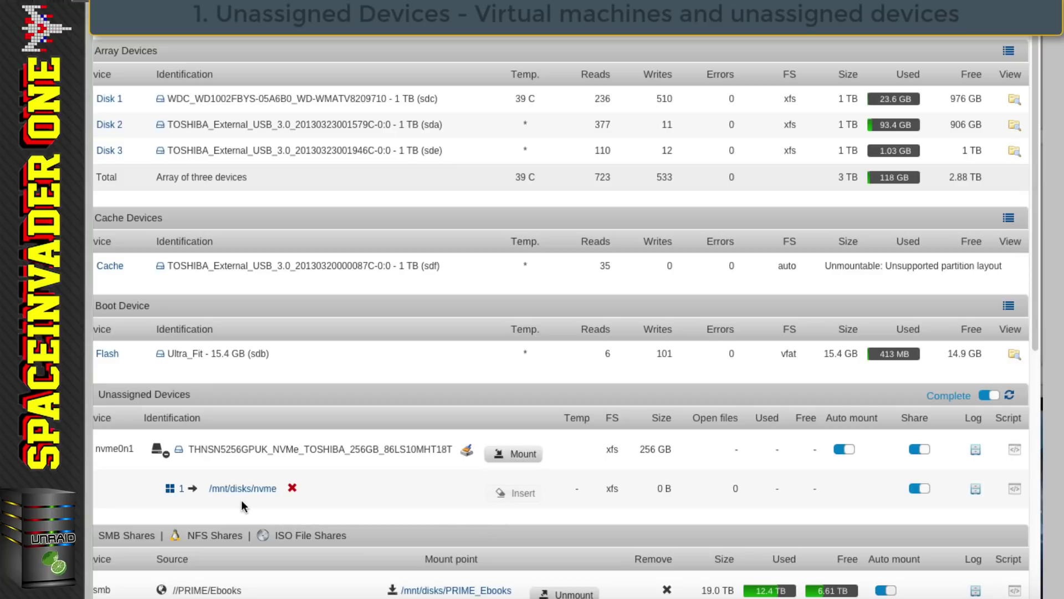
{"action": "left_click", "coordinate": [509, 455]}
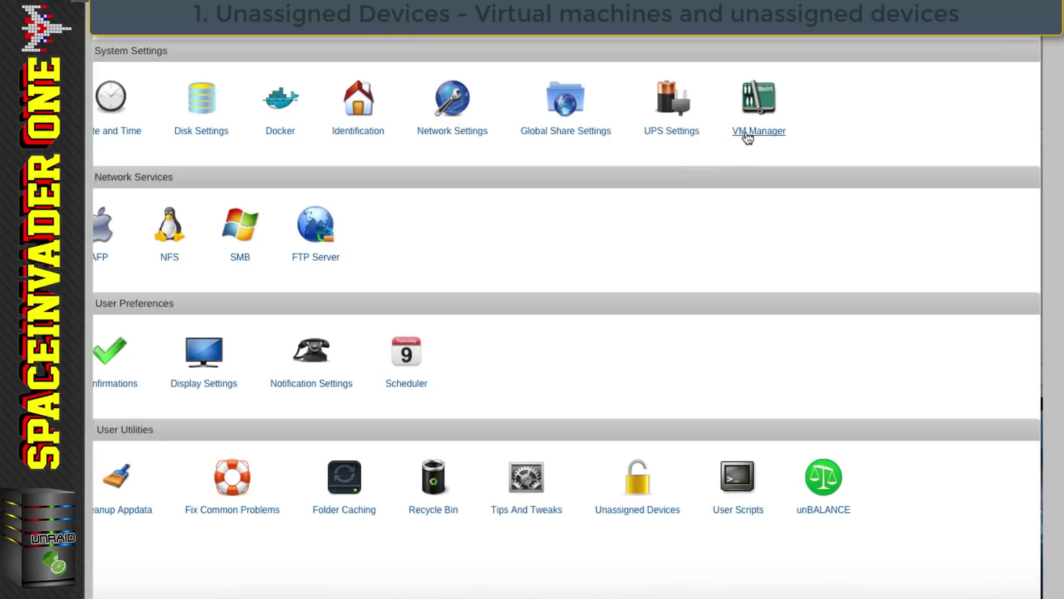
- Set the default VM storage path in the VM Manager settings to /mnt/disks/nvme/ and apply it
{"action": "left_click", "coordinate": [747, 134]}
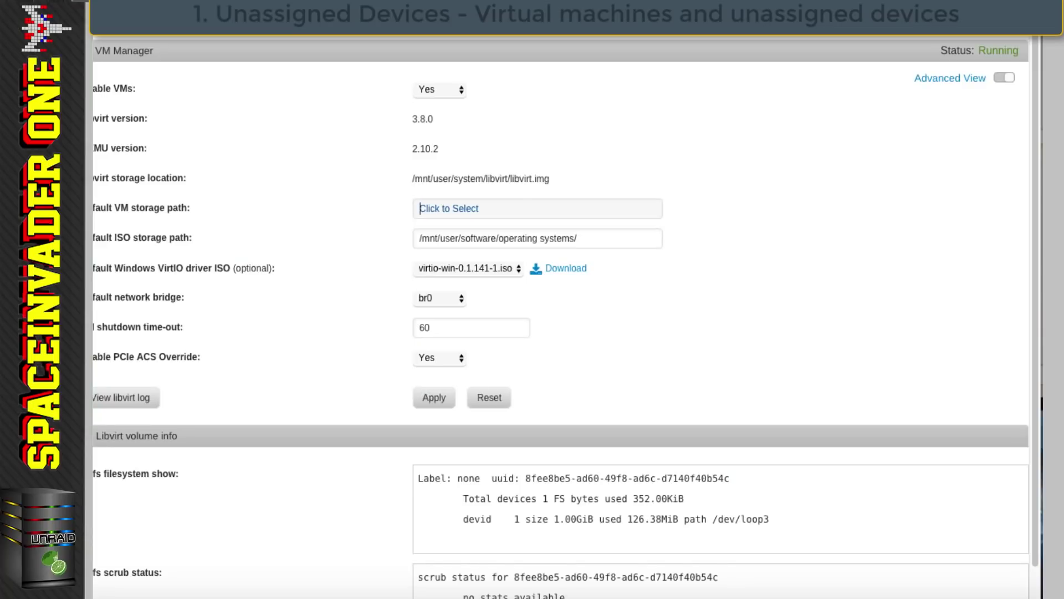
{"action": "type", "text": "/mnt/disks/nvme/"}
{"action": "left_click", "coordinate": [434, 398]}
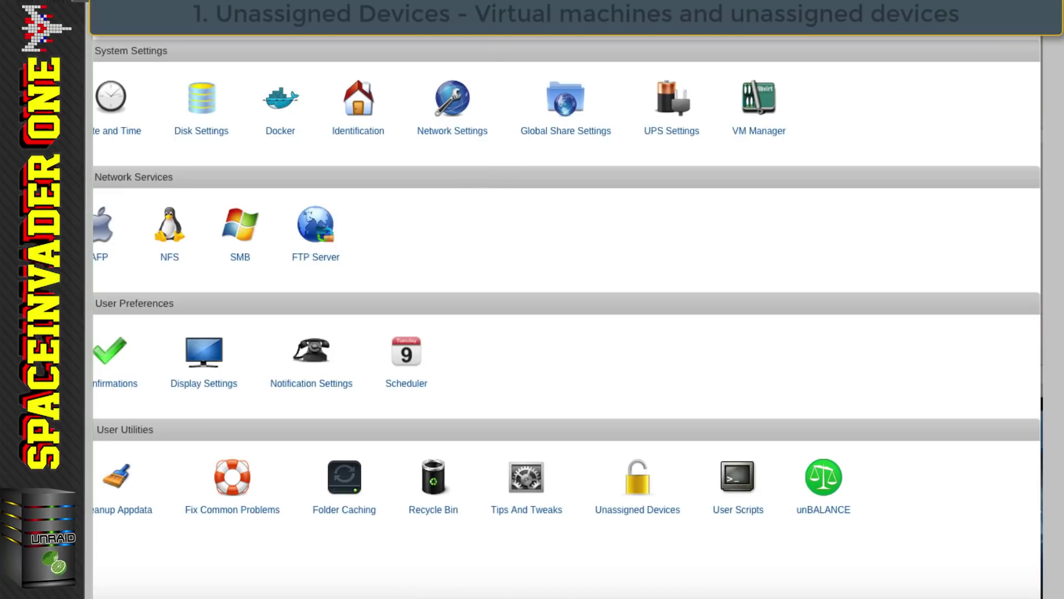
- Create a Windows 7 VM with automatic vDisk location, not started after creation, and open its folder on the nvme disk
{"action": "left_click", "coordinate": [452, 23]}
{"action": "left_click", "coordinate": [257, 242]}
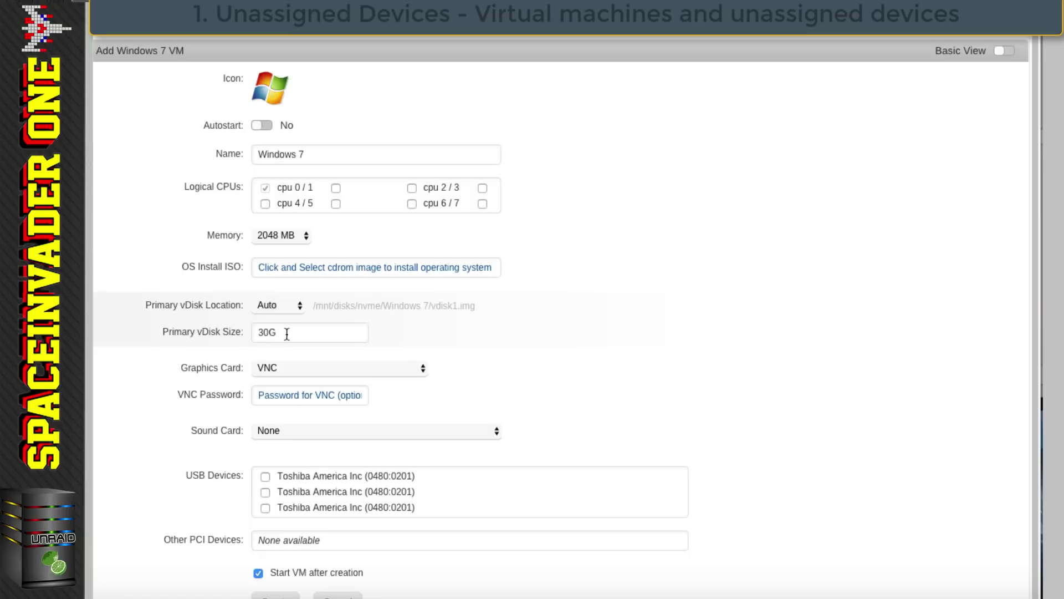
{"action": "left_click_drag", "start_coordinate": [313, 306], "coordinate": [335, 306]}
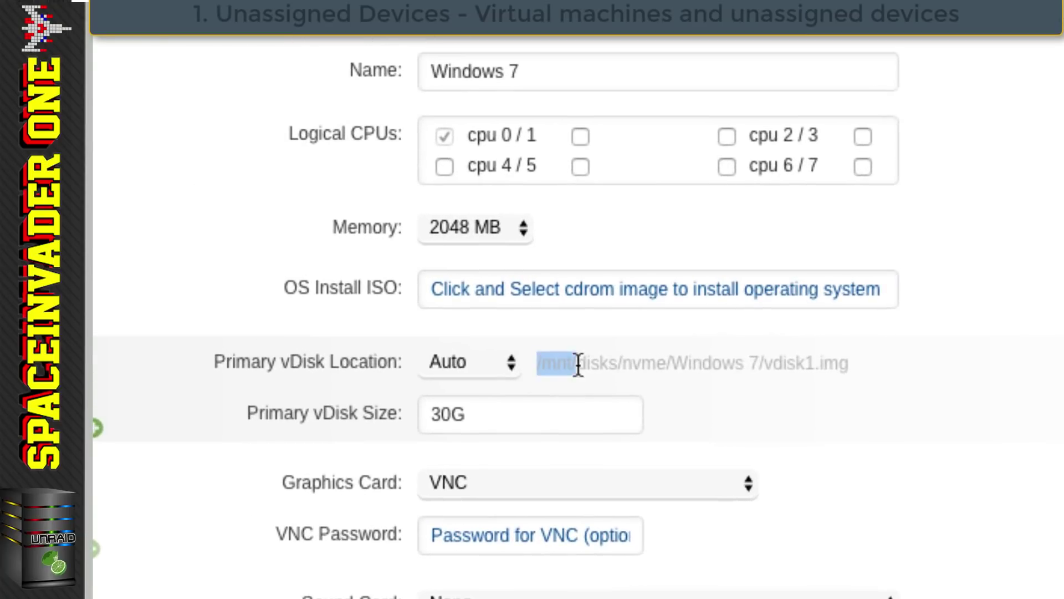
{"action": "left_click_drag", "start_coordinate": [578, 365], "coordinate": [844, 368]}
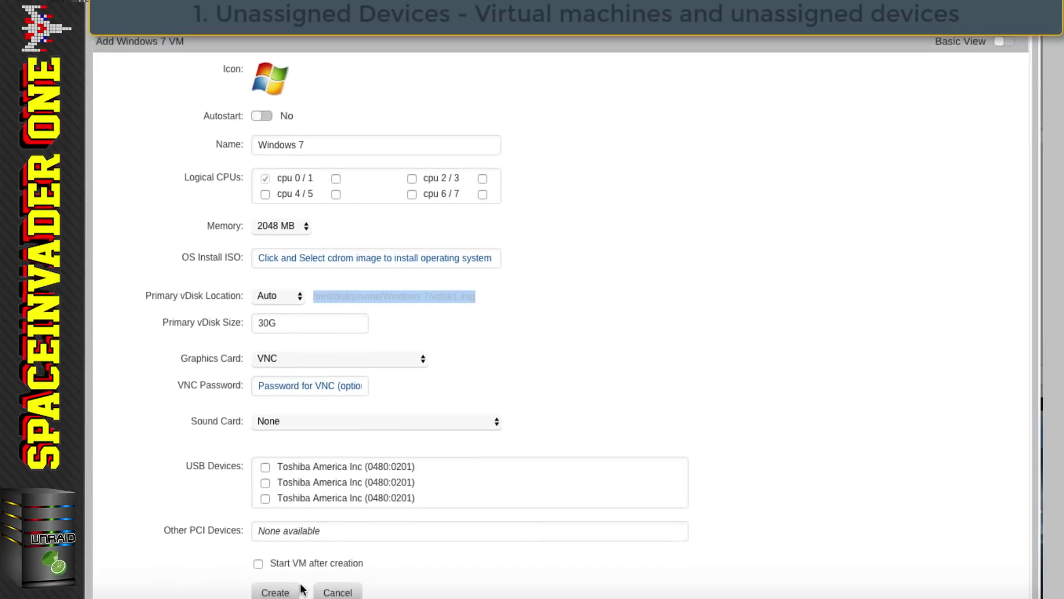
{"action": "left_click", "coordinate": [286, 591]}
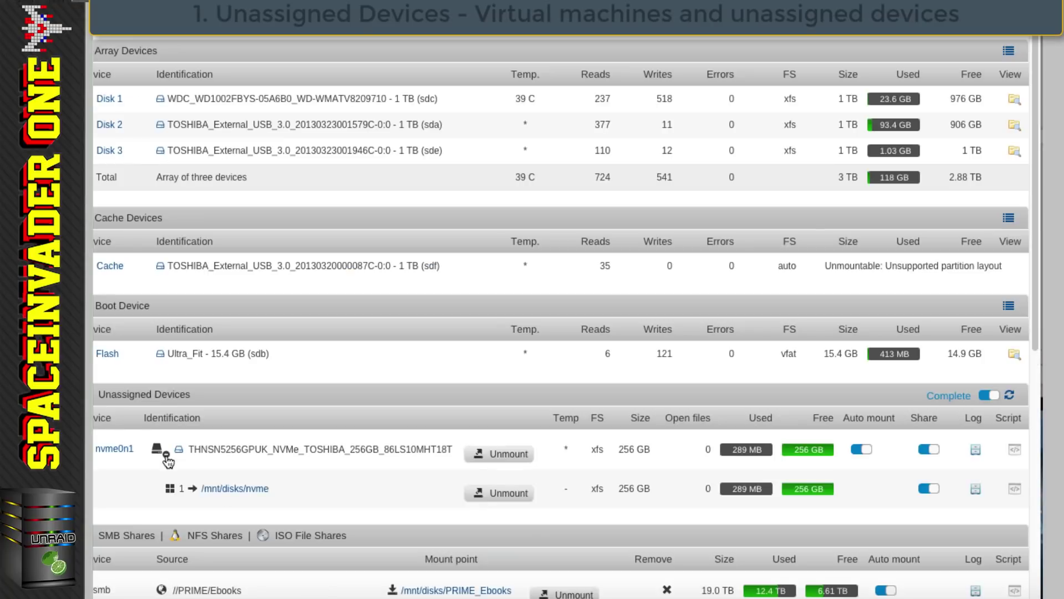
{"action": "left_click", "coordinate": [227, 487]}
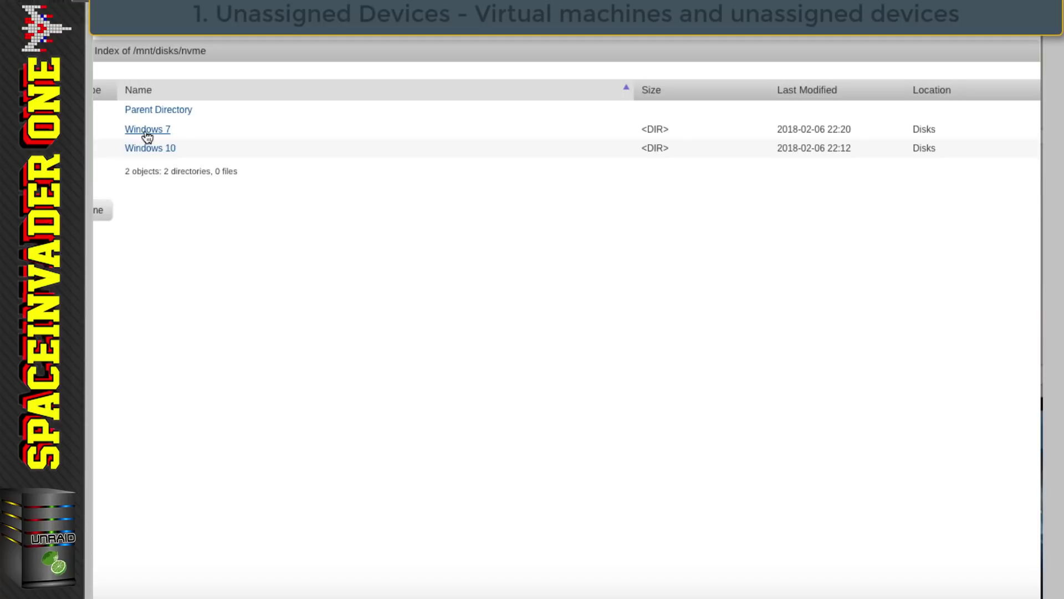
{"action": "left_click", "coordinate": [147, 133]}
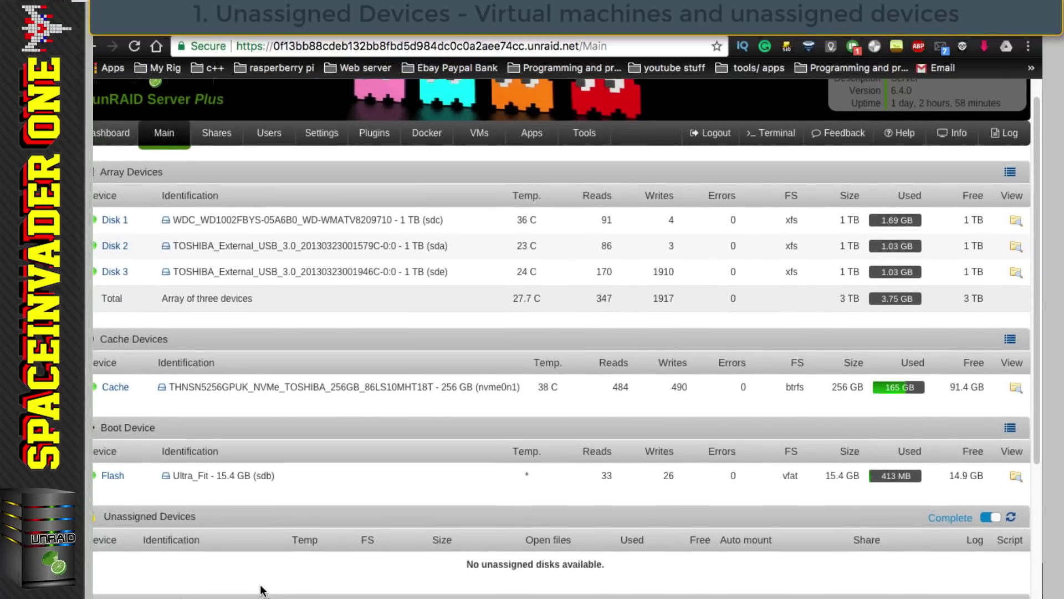
- Begin adding a remote share with the NFS protocol, search the local network for servers and choose host 10.10.20.199
{"action": "scroll", "coordinate": [261, 588], "scroll_direction": "down", "scroll_amount": 2}
{"action": "left_click", "coordinate": [176, 556]}
{"action": "left_click", "coordinate": [562, 359]}
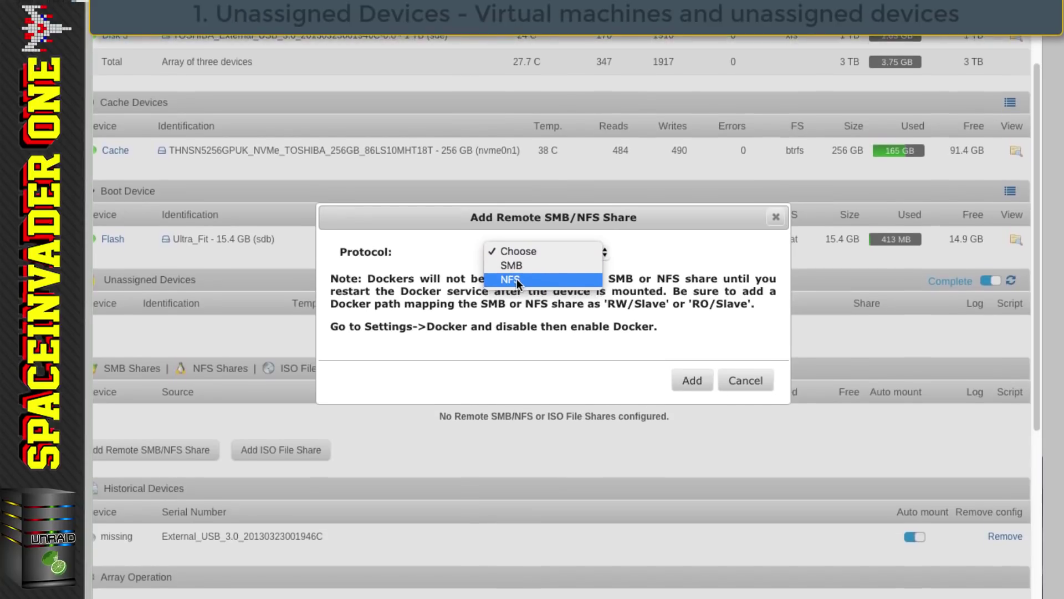
{"action": "left_click", "coordinate": [517, 278]}
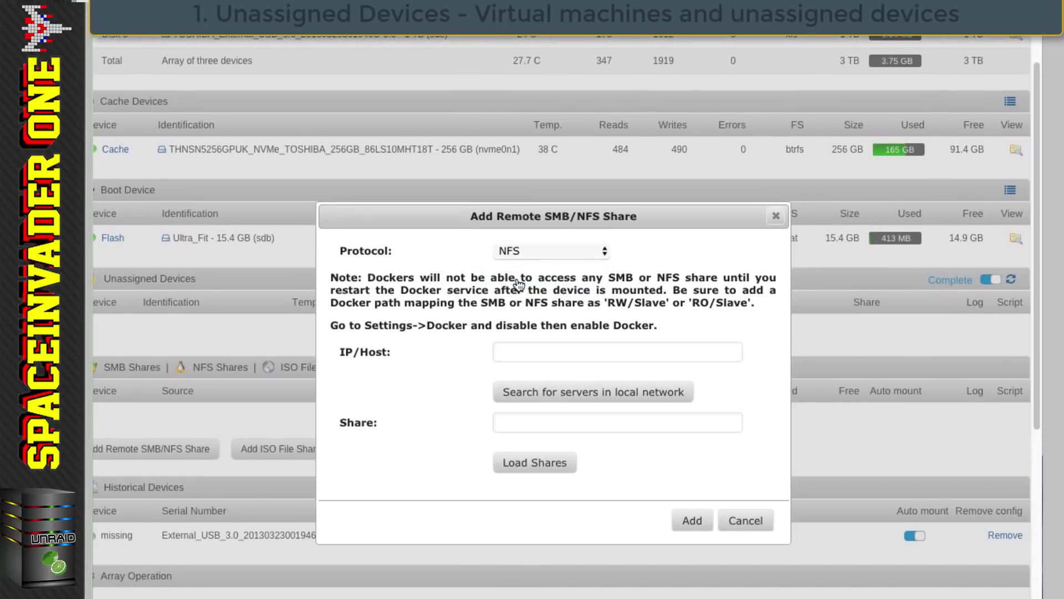
{"action": "left_click", "coordinate": [552, 398]}
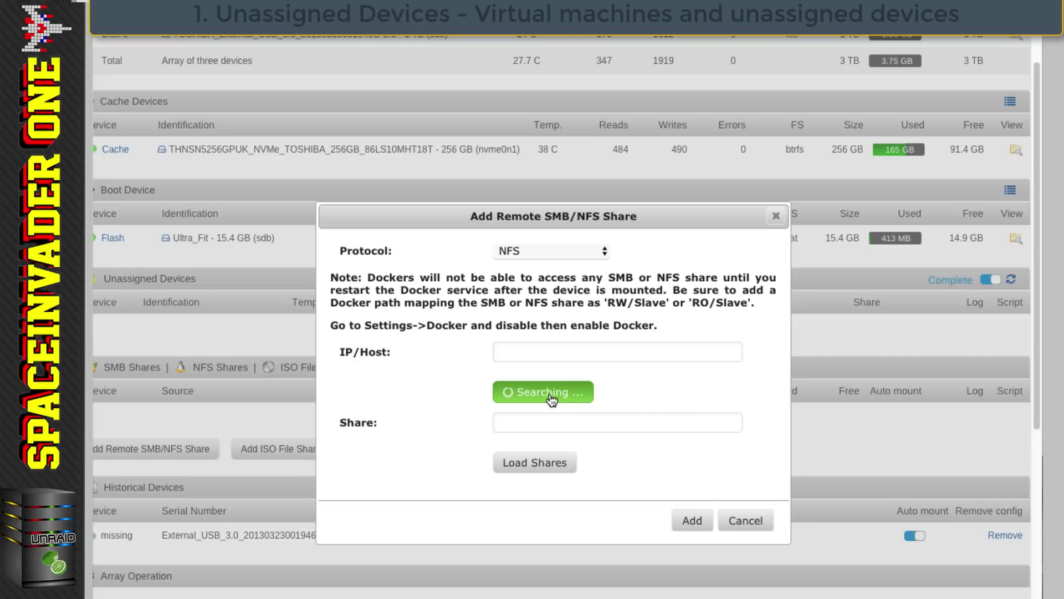
{"action": "left_click", "coordinate": [593, 354]}
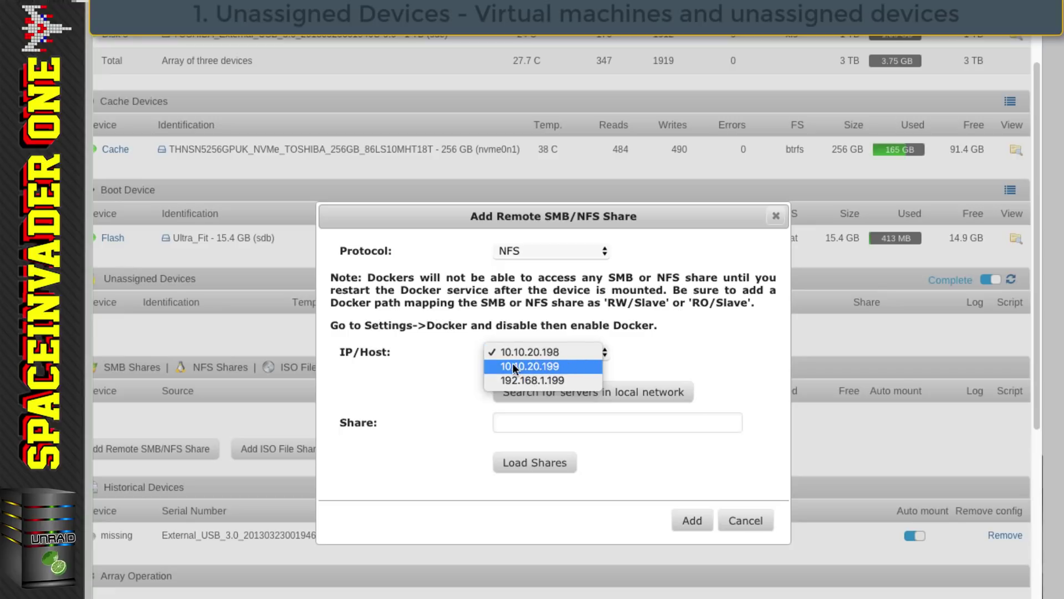
{"action": "left_click", "coordinate": [531, 366]}
- Load the host's shares, add /mnt/disks/nvme as the remote NFS share and mount it
{"action": "left_click", "coordinate": [542, 463]}
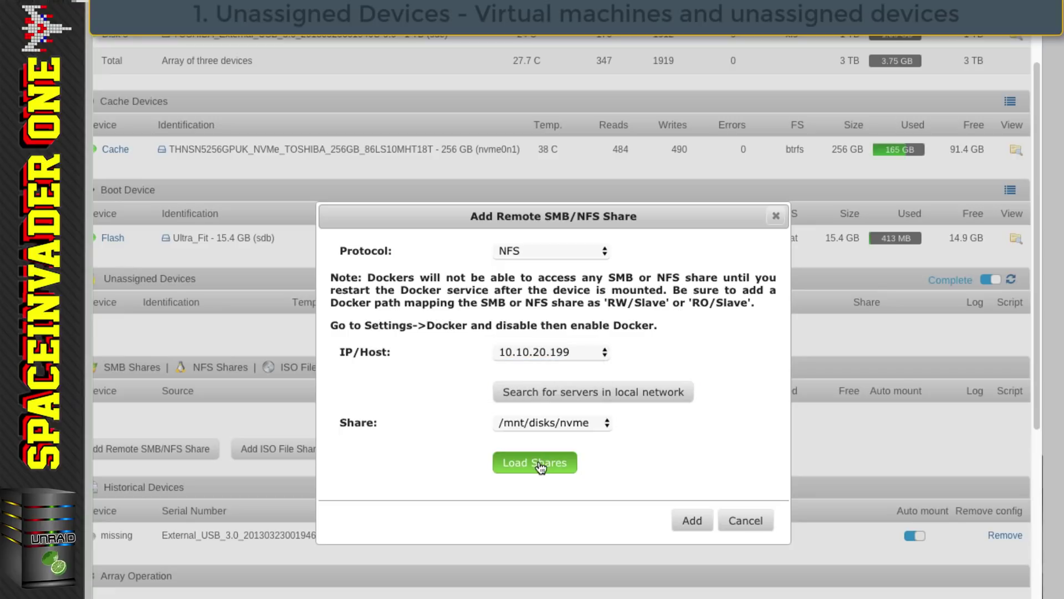
{"action": "left_click", "coordinate": [577, 423]}
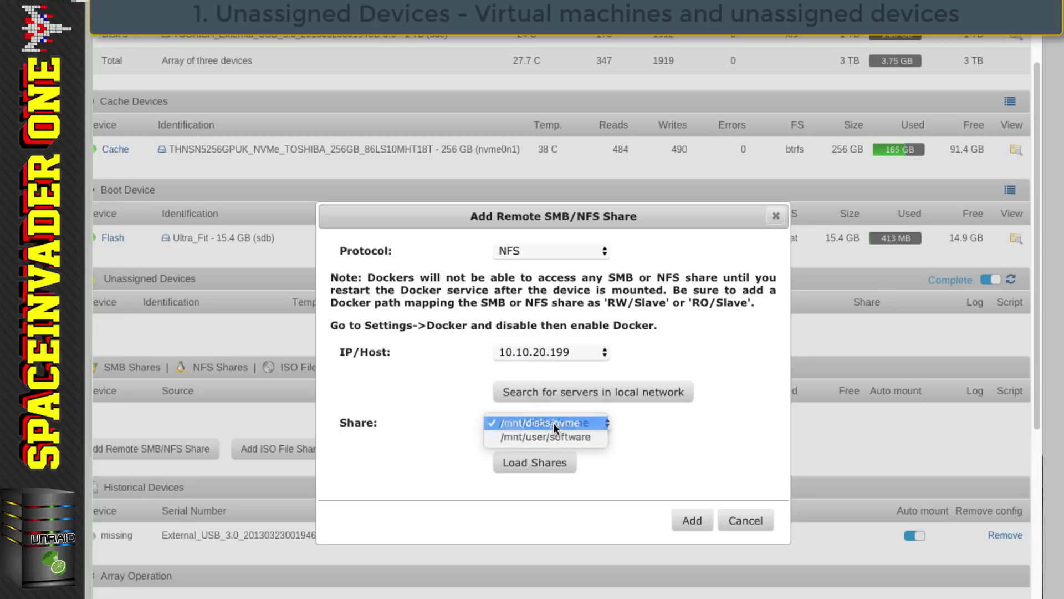
{"action": "left_click", "coordinate": [553, 423]}
{"action": "left_click", "coordinate": [699, 522]}
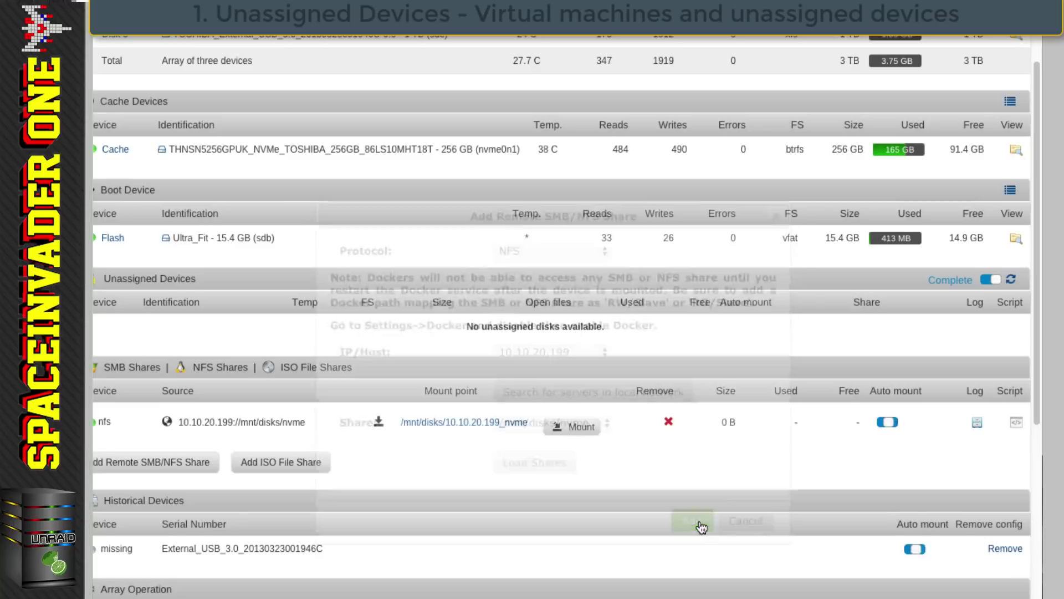
{"action": "left_click", "coordinate": [576, 430]}
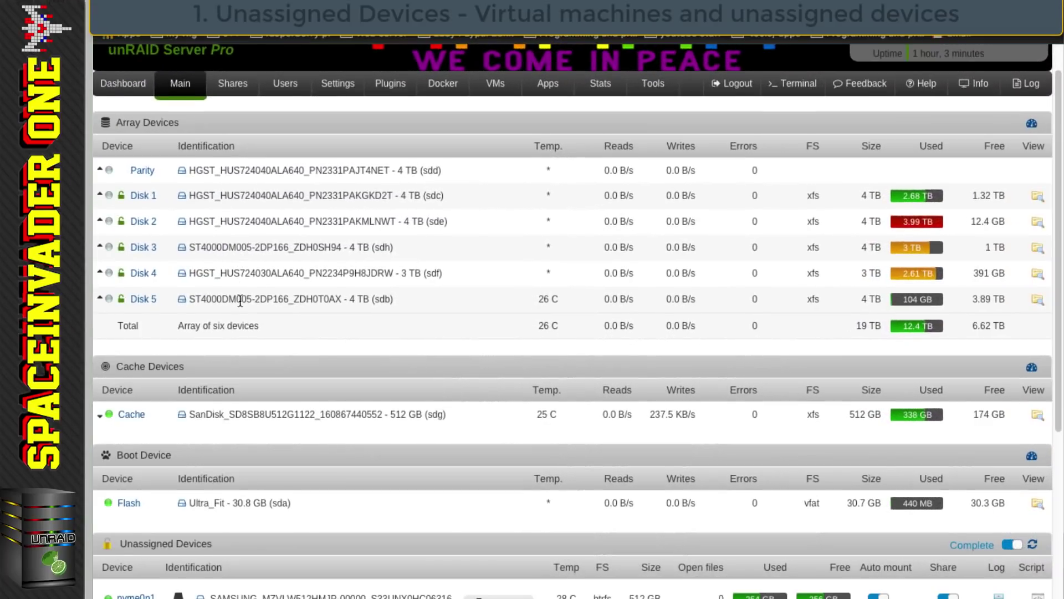
- Examine the Samsung drive nvme0n1 under Unassigned Devices on the Prime server
{"action": "scroll", "coordinate": [240, 333], "scroll_direction": "down", "scroll_amount": 2}
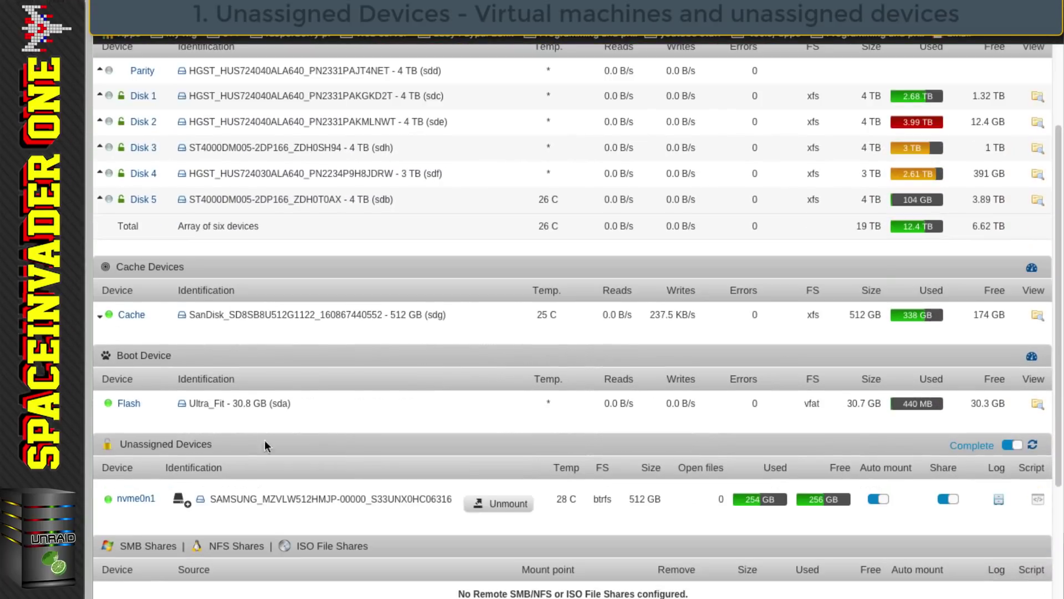
{"action": "left_click_drag", "start_coordinate": [208, 499], "coordinate": [454, 502]}
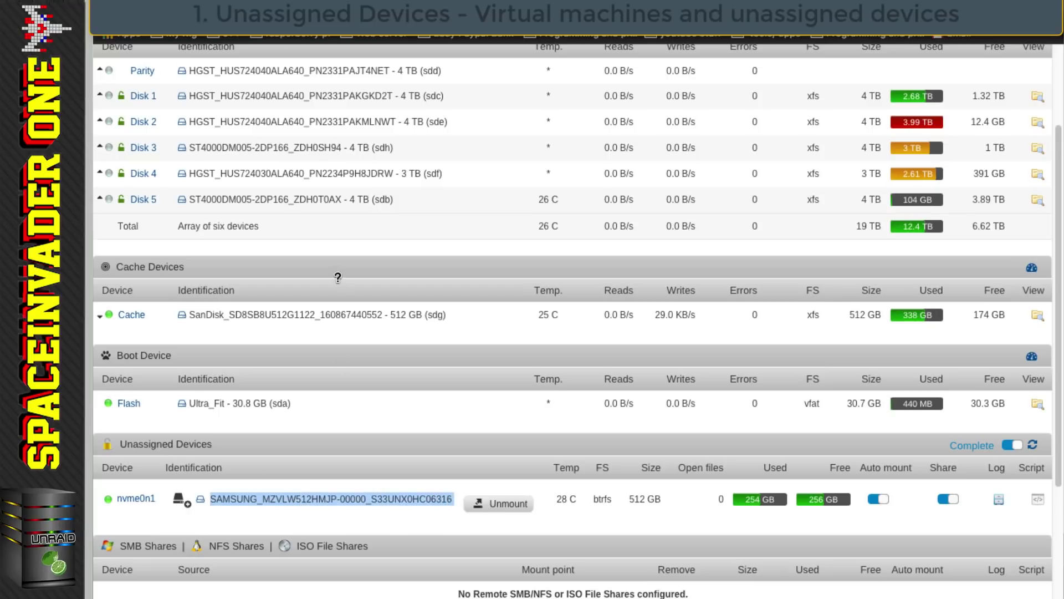
{"action": "scroll", "coordinate": [332, 286], "scroll_direction": "up", "scroll_amount": 3}
- Open the 1_Arch VM's settings and examine its primary vDisk location path
{"action": "left_click", "coordinate": [501, 132]}
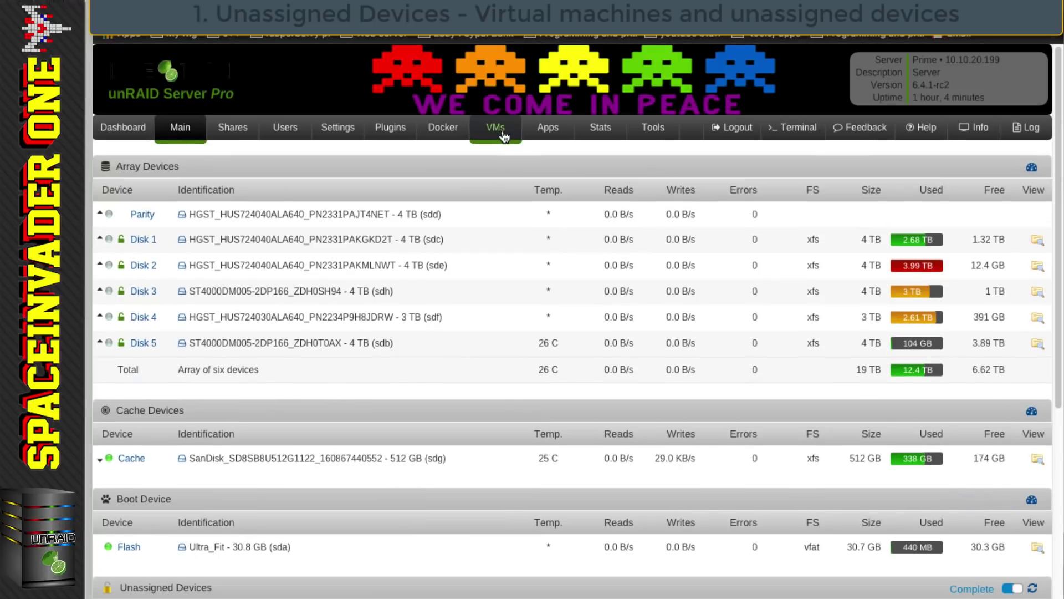
{"action": "left_click", "coordinate": [120, 286]}
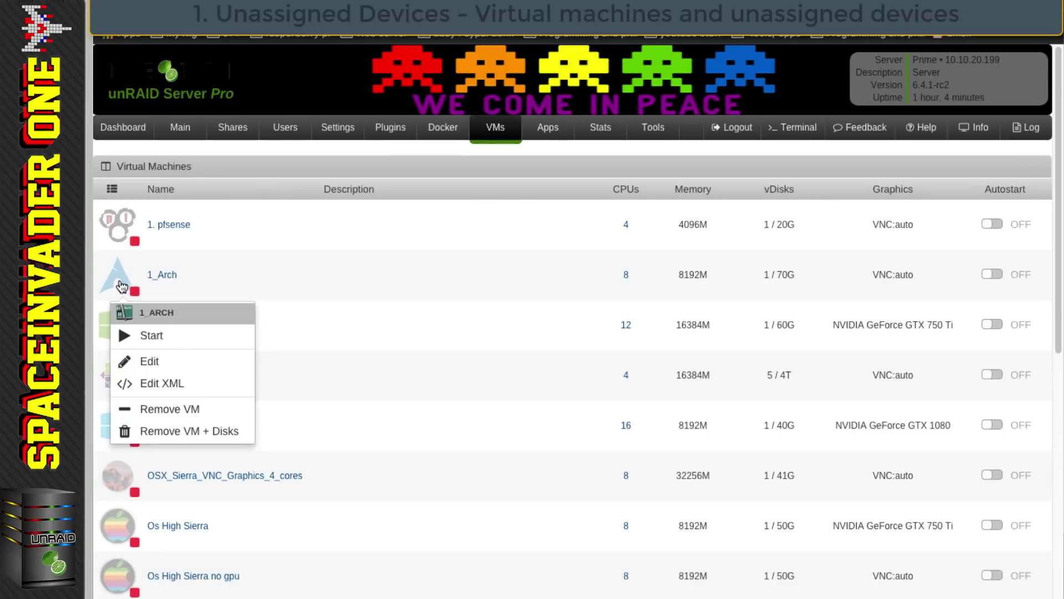
{"action": "left_click", "coordinate": [148, 361]}
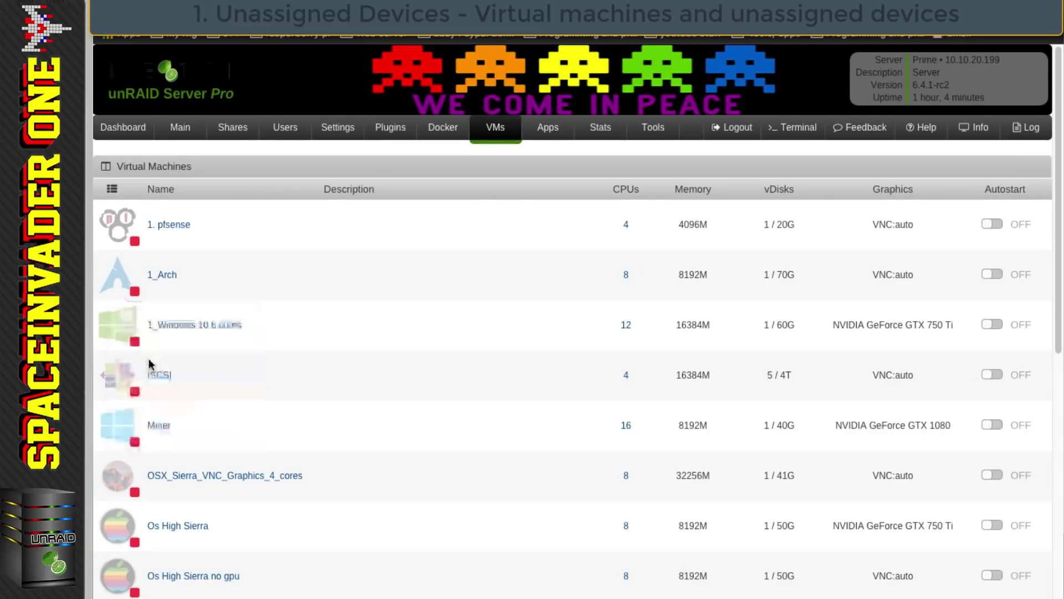
{"action": "scroll", "coordinate": [388, 332], "scroll_direction": "down", "scroll_amount": 2}
{"action": "double_click", "coordinate": [564, 364]}
{"action": "triple_click", "coordinate": [521, 367]}
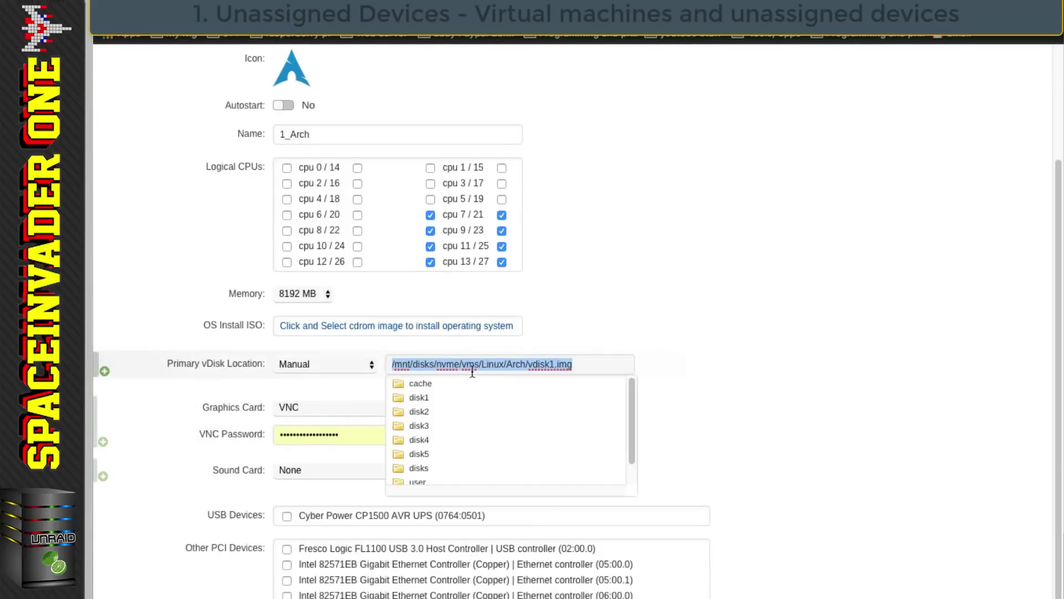
{"action": "left_click", "coordinate": [595, 293]}
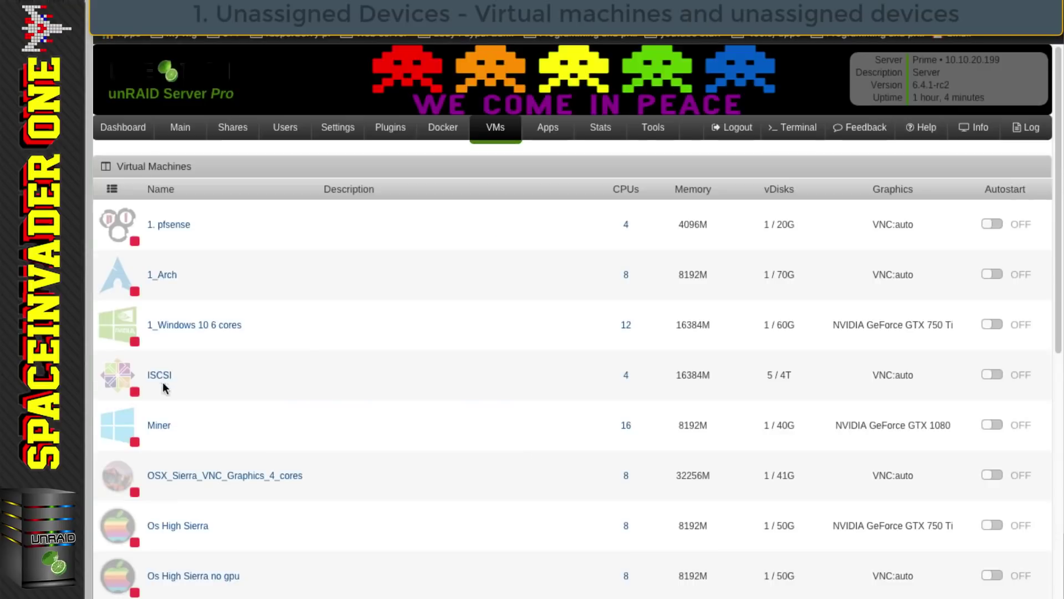
- Open the 1_Arch VM's XML definition and copy all of it
{"action": "left_click", "coordinate": [116, 277]}
{"action": "left_click", "coordinate": [161, 379]}
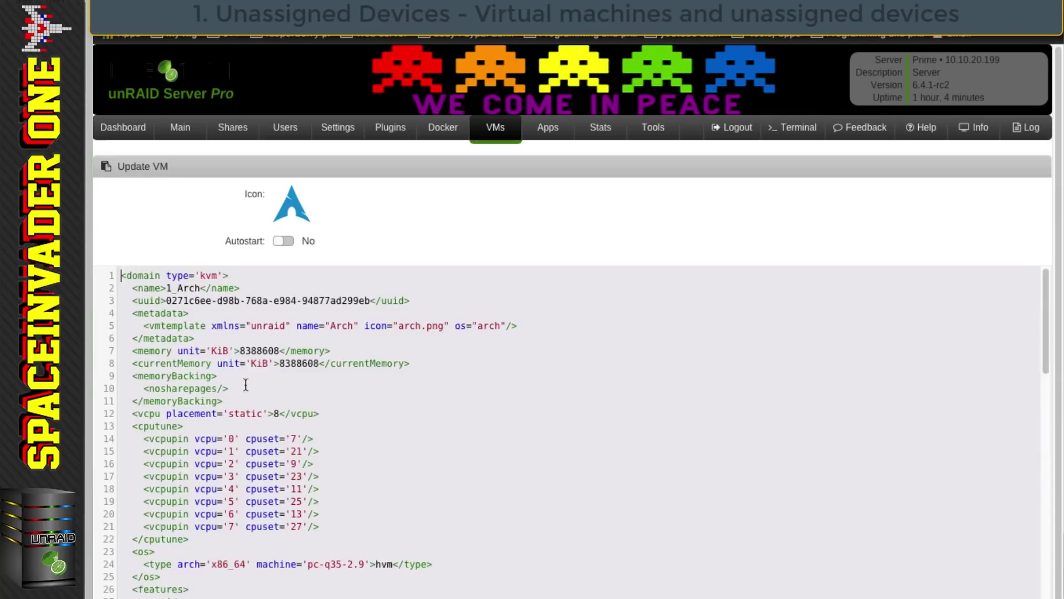
{"action": "key", "text": "ctrl+a"}
{"action": "right_click", "coordinate": [311, 369]}
{"action": "left_click", "coordinate": [344, 459]}
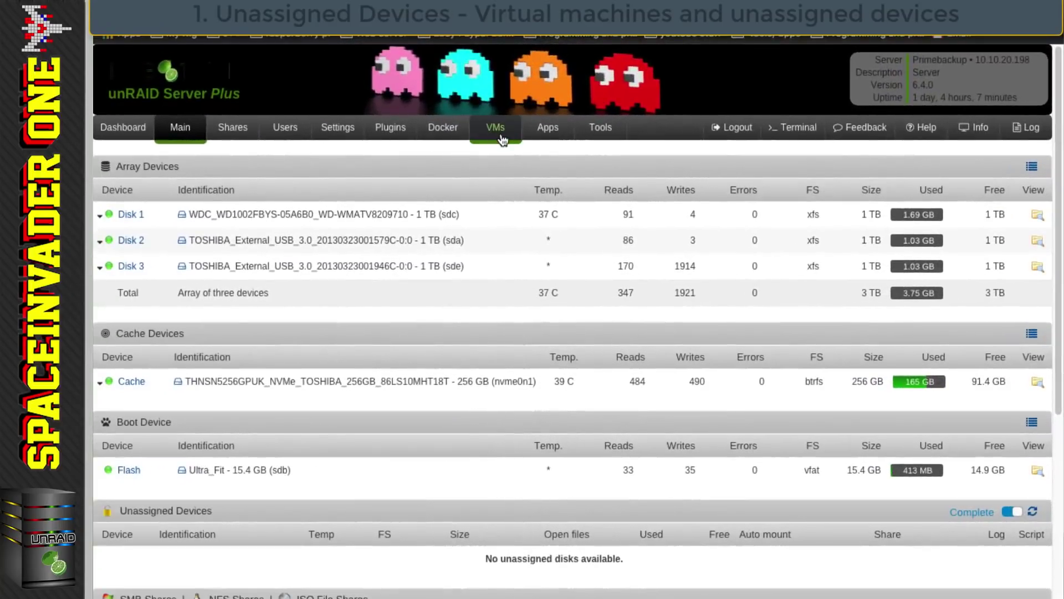
- Switch to the Primebackup server and create a custom VM from the copied XML configuration
{"action": "left_click", "coordinate": [502, 138]}
{"action": "scroll", "coordinate": [277, 355], "scroll_direction": "down", "scroll_amount": 5}
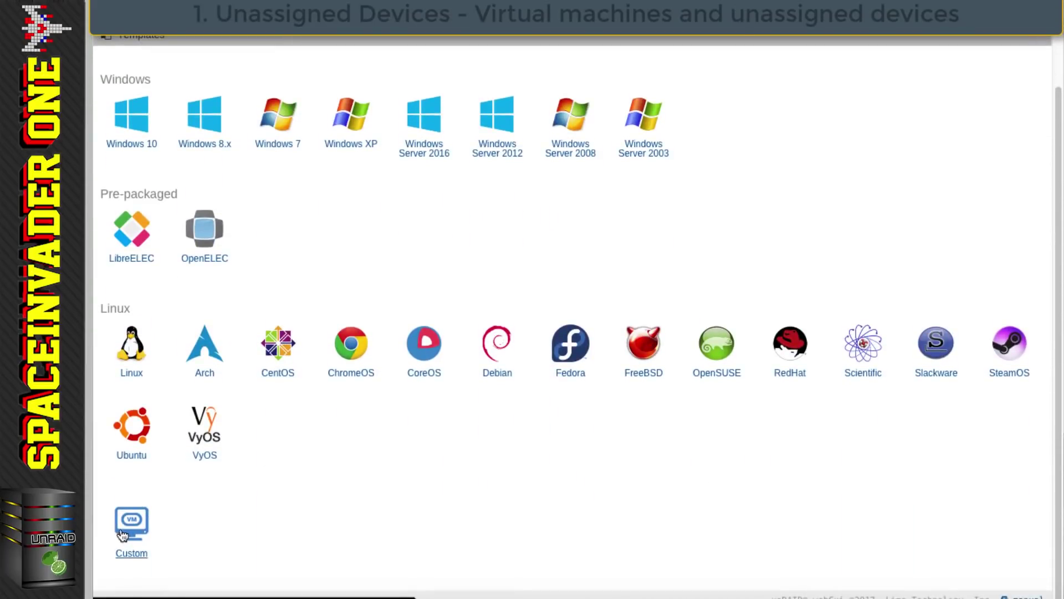
{"action": "left_click", "coordinate": [126, 527]}
{"action": "right_click", "coordinate": [142, 187]}
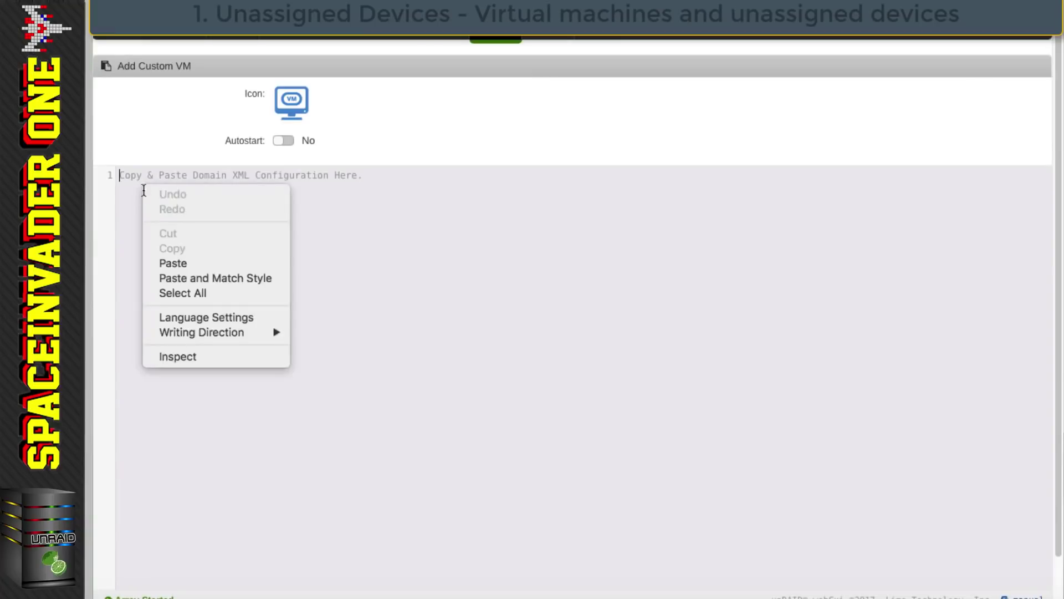
{"action": "left_click", "coordinate": [173, 262]}
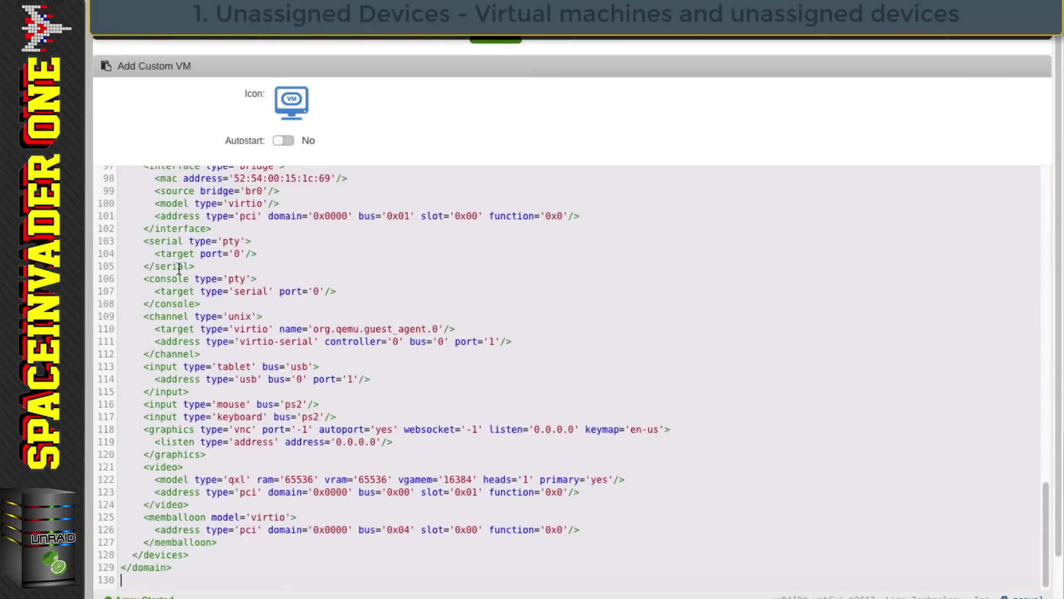
{"action": "scroll", "coordinate": [167, 360], "scroll_direction": "down", "scroll_amount": 1}
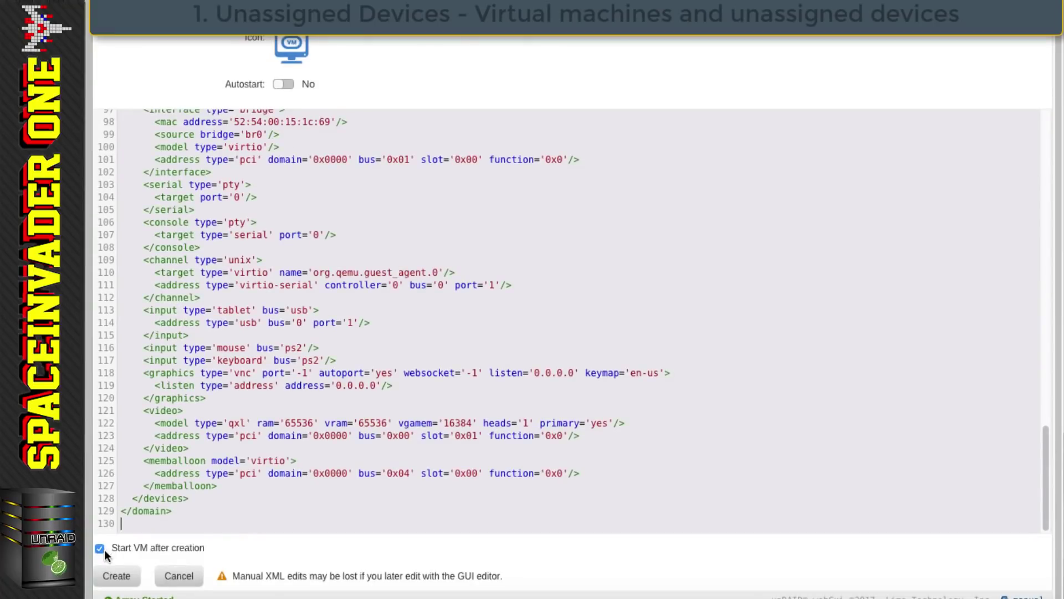
{"action": "left_click", "coordinate": [118, 576]}
- Set the 1_Arch VM's primary vDisk to /mnt/disks/10.10.20.199_nvme/vms/Linux/Arch/vdisk1.img and update the VM
{"action": "left_click", "coordinate": [115, 119]}
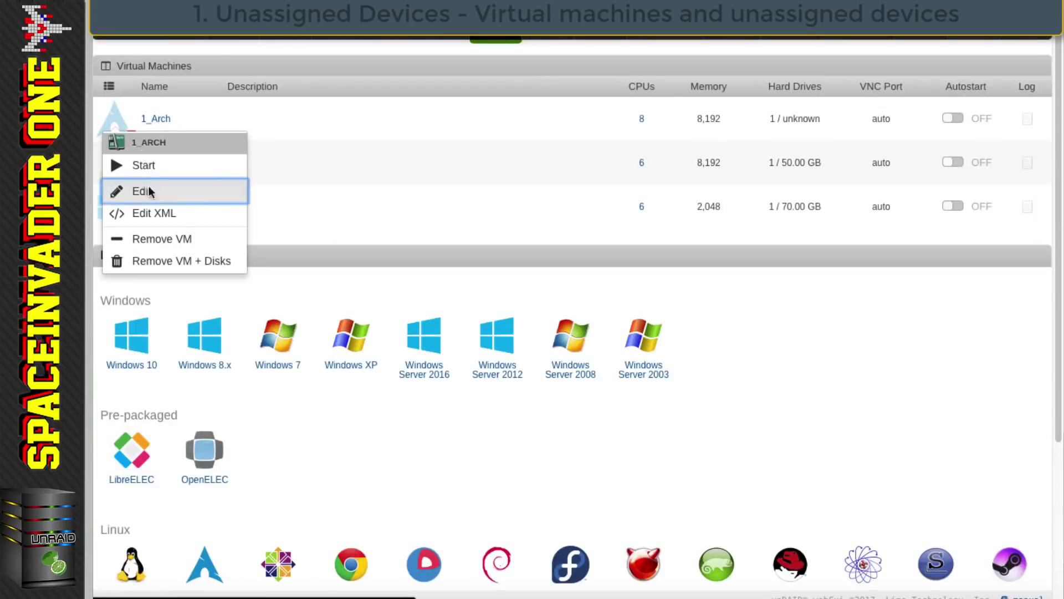
{"action": "left_click", "coordinate": [142, 190]}
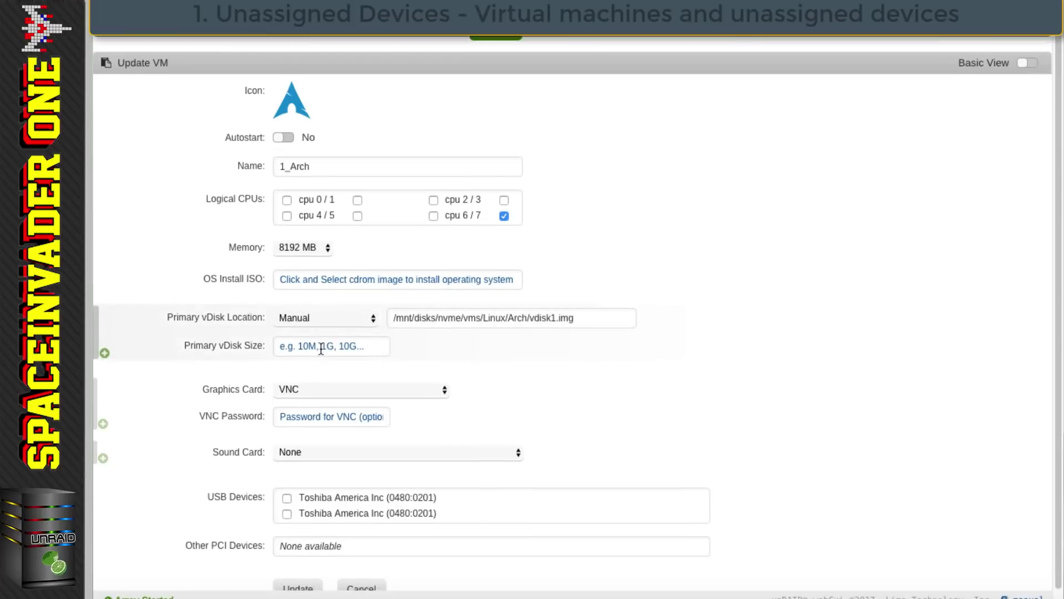
{"action": "left_click", "coordinate": [501, 315]}
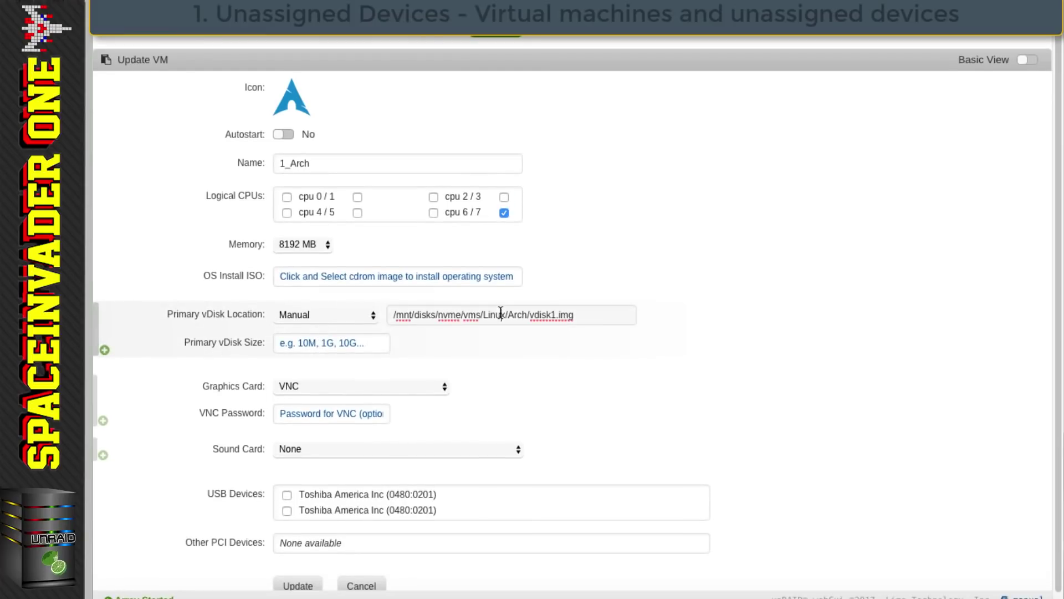
{"action": "left_click", "coordinate": [419, 390]}
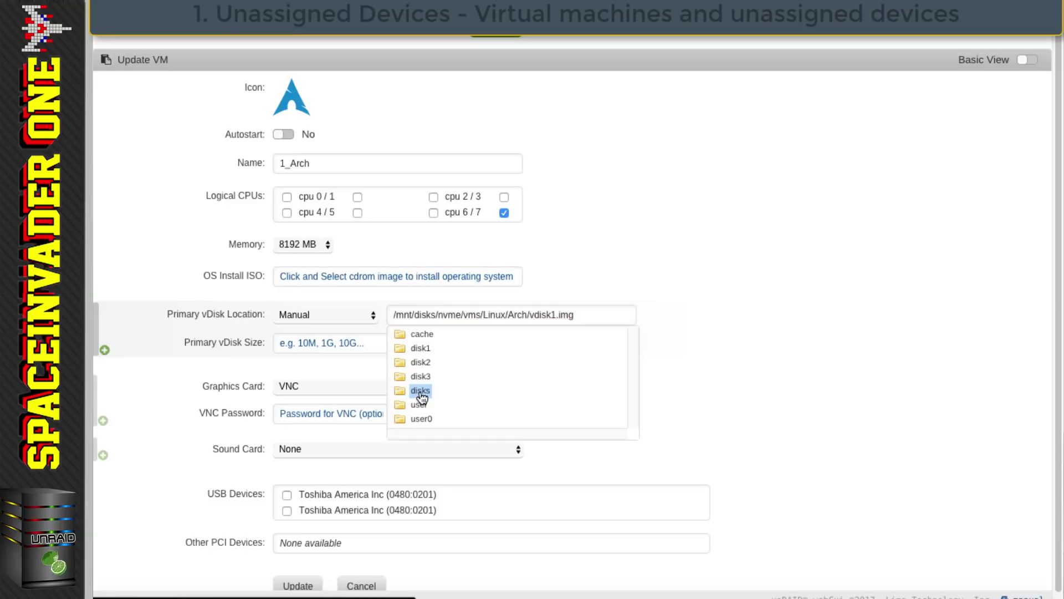
{"action": "scroll", "coordinate": [478, 370], "scroll_direction": "down", "scroll_amount": 1}
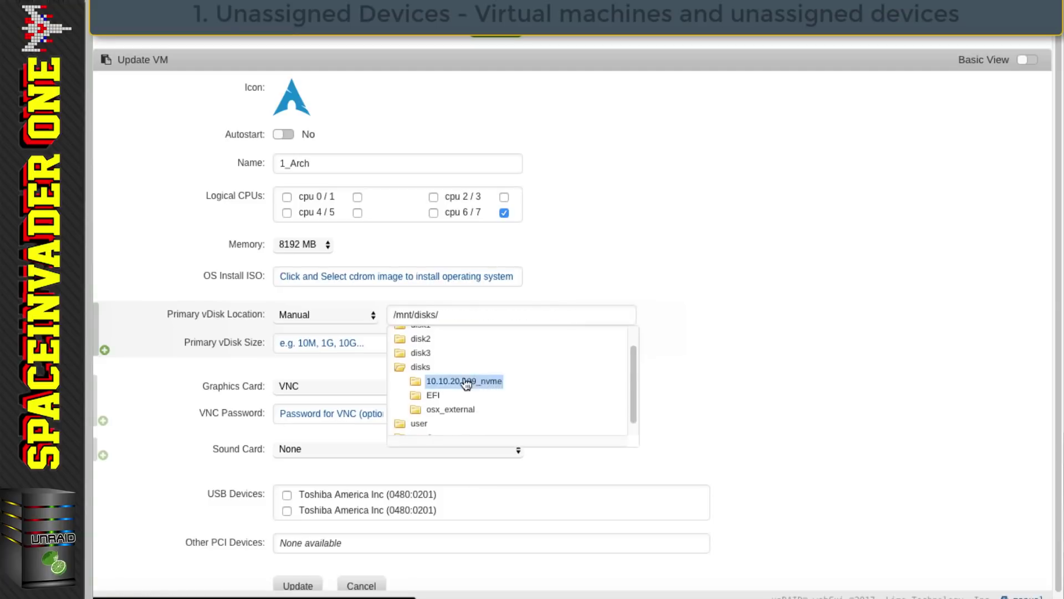
{"action": "left_click", "coordinate": [467, 382]}
{"action": "left_click", "coordinate": [450, 429]}
{"action": "scroll", "coordinate": [518, 388], "scroll_direction": "down", "scroll_amount": 1}
{"action": "left_click", "coordinate": [467, 391]}
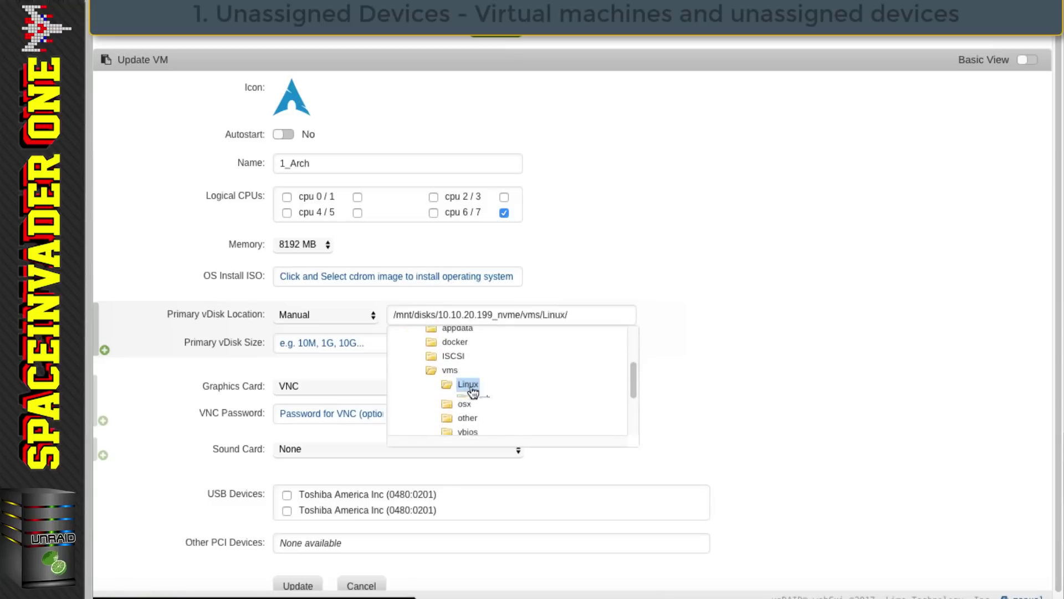
{"action": "left_click", "coordinate": [482, 399]}
{"action": "left_click", "coordinate": [506, 410]}
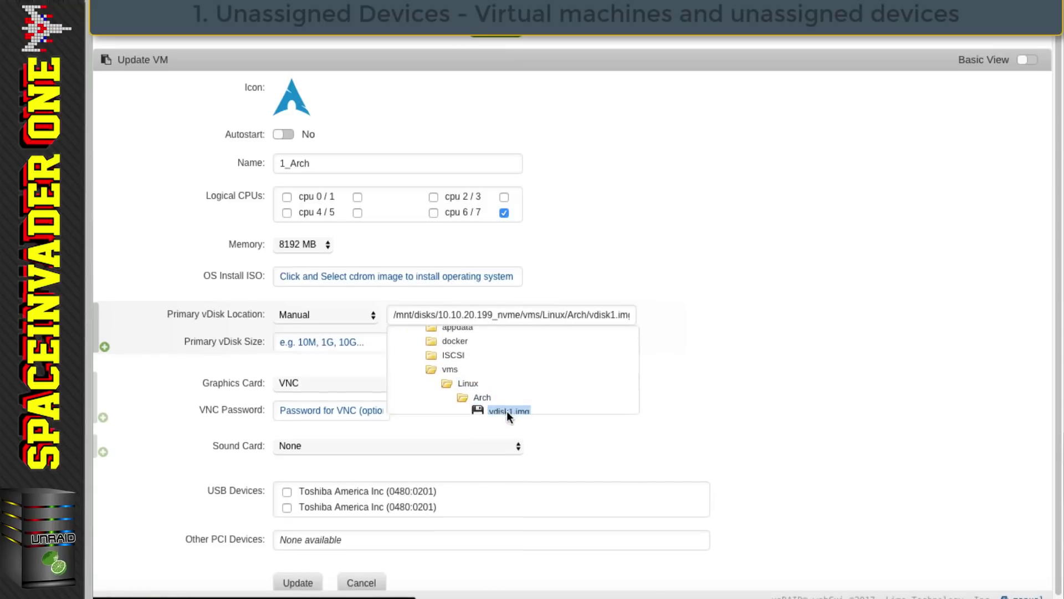
{"action": "left_click", "coordinate": [320, 560]}
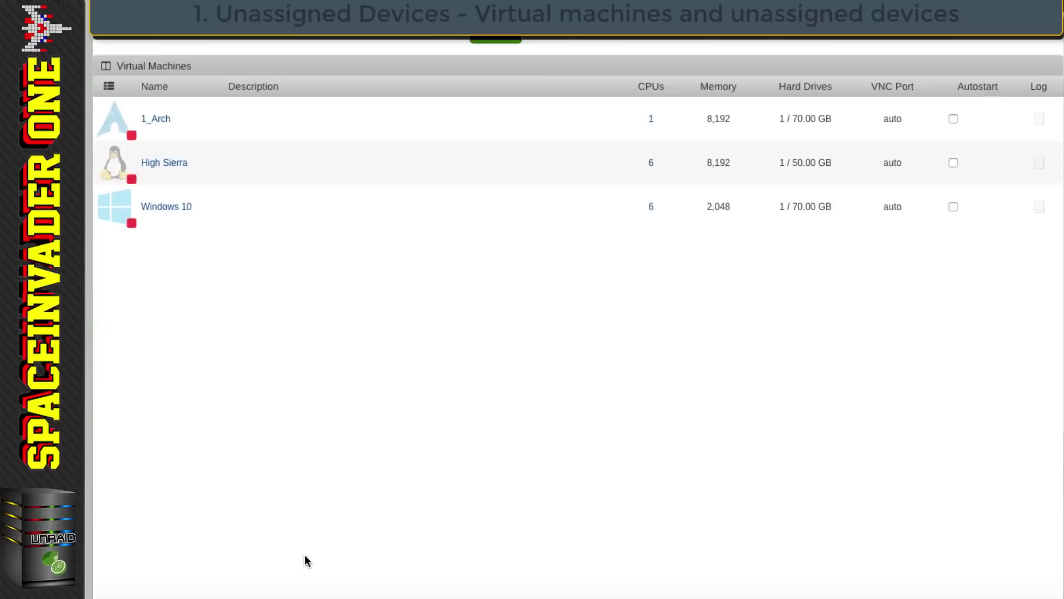
- Start the 1_Arch VM and log in to its desktop over VNC with the account password
{"action": "left_click", "coordinate": [117, 122]}
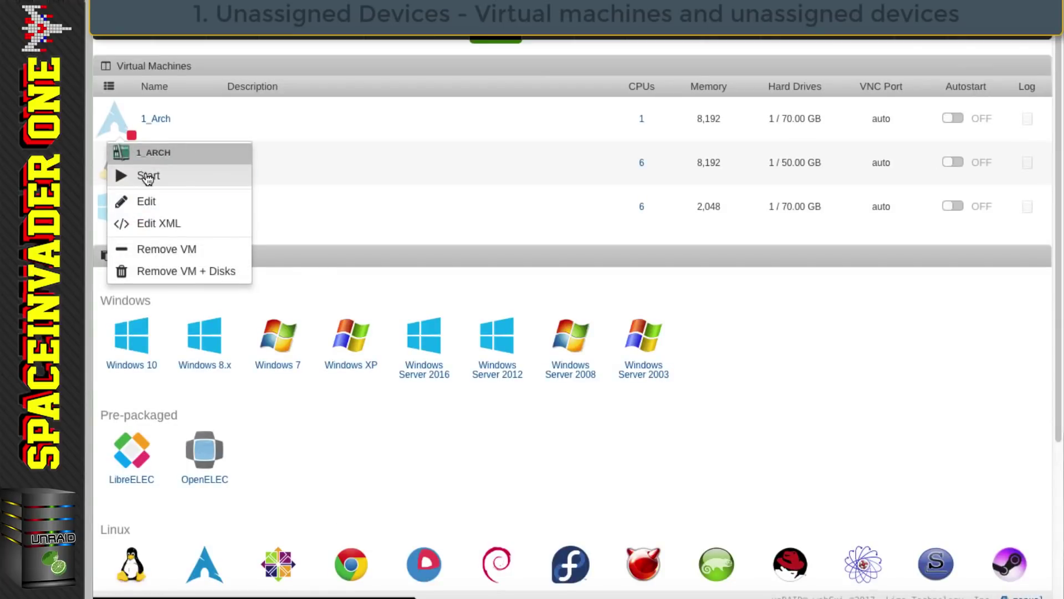
{"action": "left_click", "coordinate": [146, 174]}
{"action": "left_click", "coordinate": [114, 119]}
{"action": "scroll", "coordinate": [161, 240], "scroll_direction": "up", "scroll_amount": 2}
{"action": "left_click", "coordinate": [161, 240]}
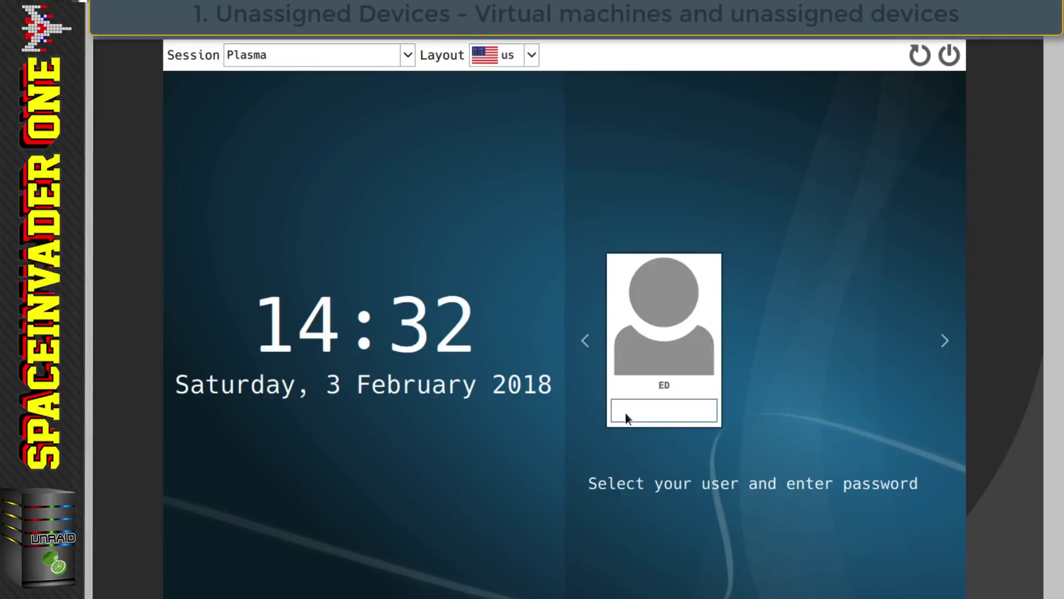
{"action": "type", "text": "•••"}
{"action": "key", "text": "Return"}
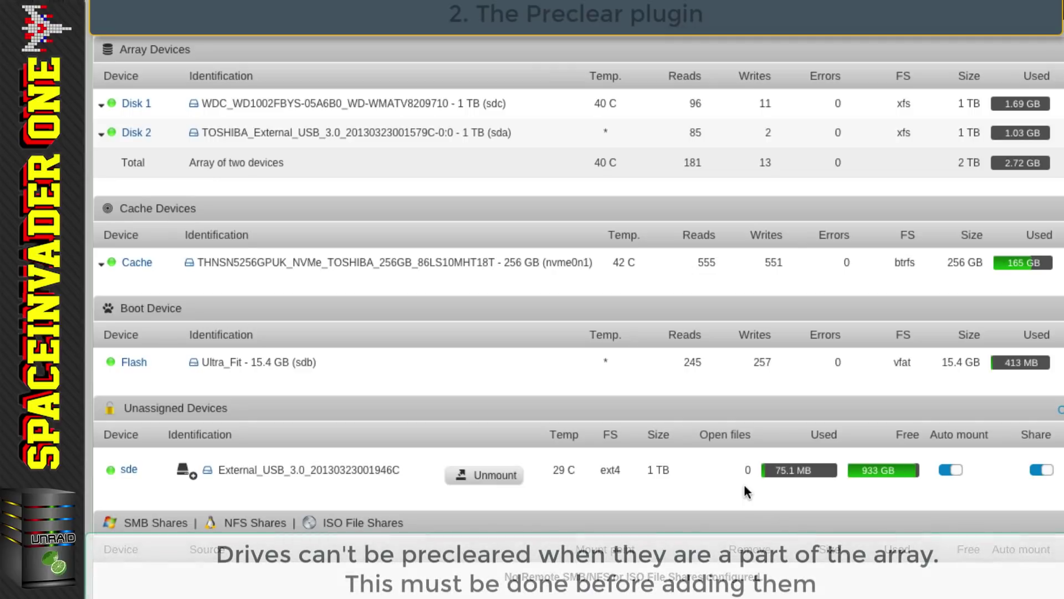
- Unmount the external USB drive sde and show the list of installed plugins
{"action": "left_click", "coordinate": [497, 480]}
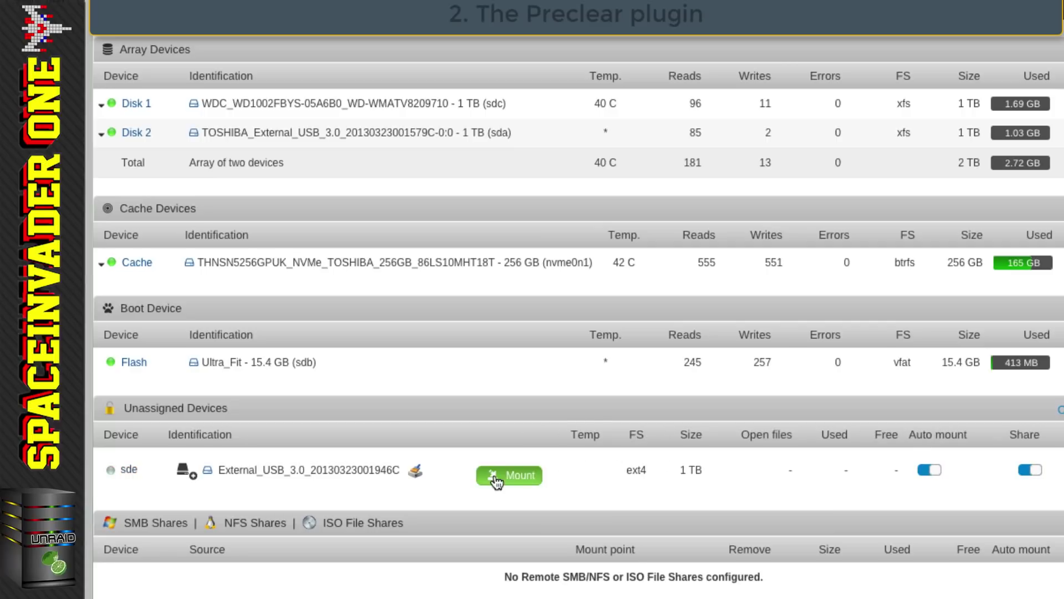
{"action": "scroll", "coordinate": [447, 404], "scroll_direction": "up", "scroll_amount": 2}
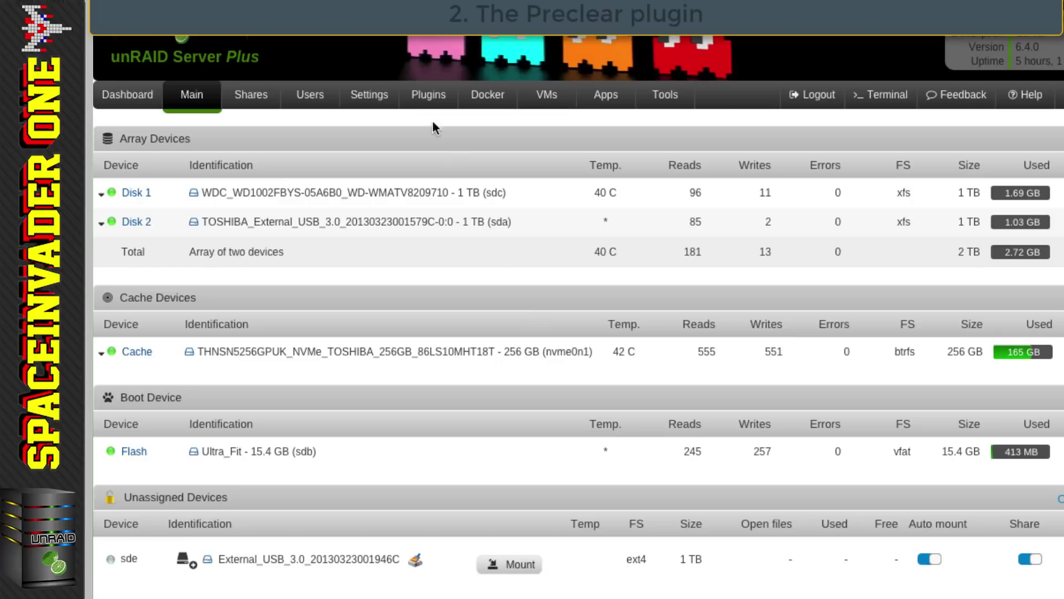
{"action": "left_click", "coordinate": [432, 96]}
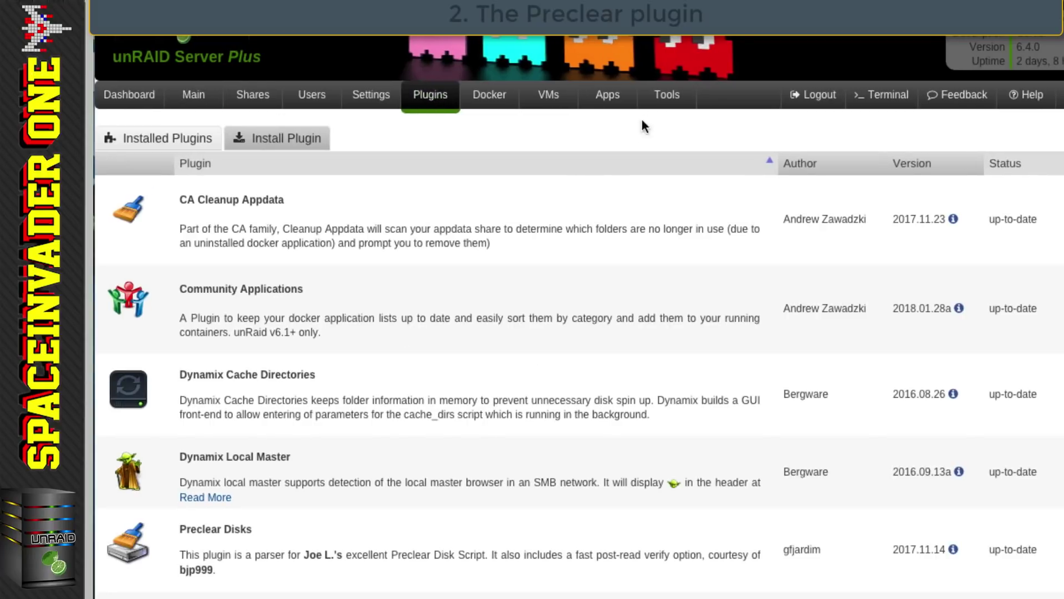
- Open the Preclear Disk tool, view the Start Preclear options for drive sde and cancel without starting
{"action": "left_click", "coordinate": [665, 95]}
{"action": "scroll", "coordinate": [558, 291], "scroll_direction": "down", "scroll_amount": 2}
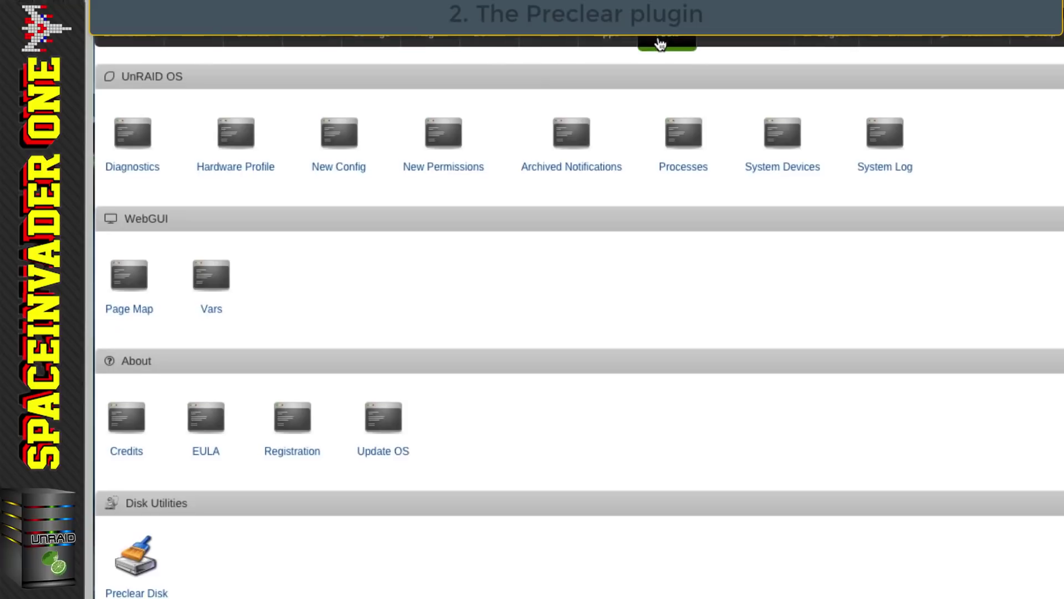
{"action": "left_click", "coordinate": [146, 560]}
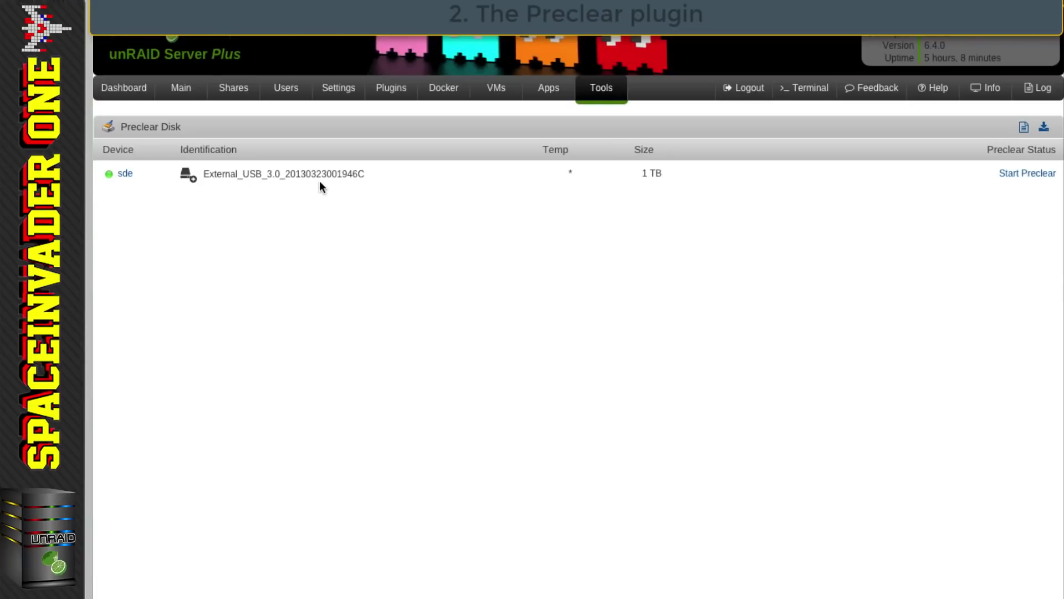
{"action": "left_click", "coordinate": [1019, 174]}
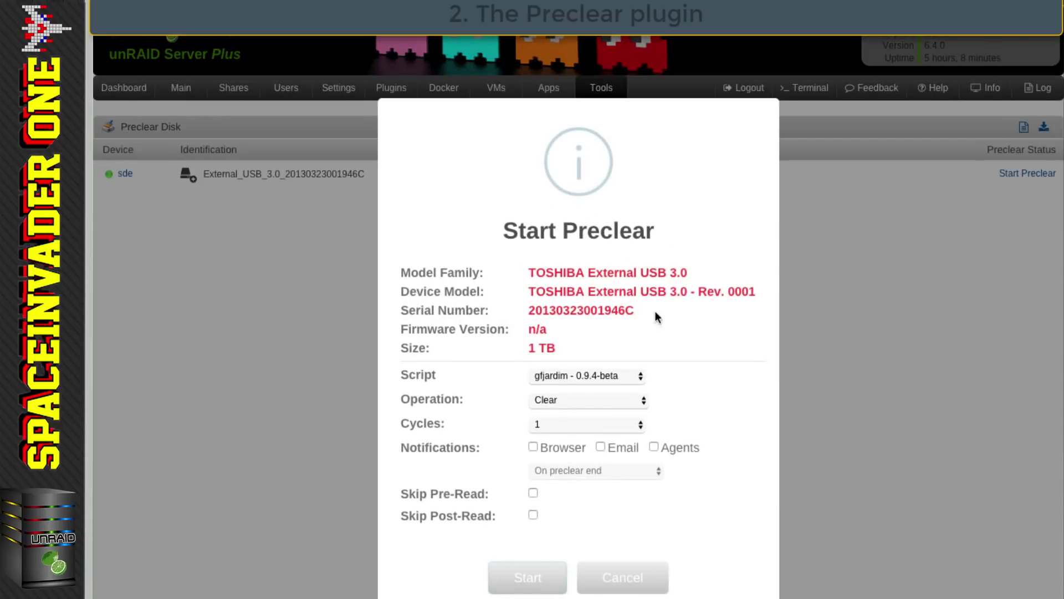
{"action": "left_click", "coordinate": [616, 585]}
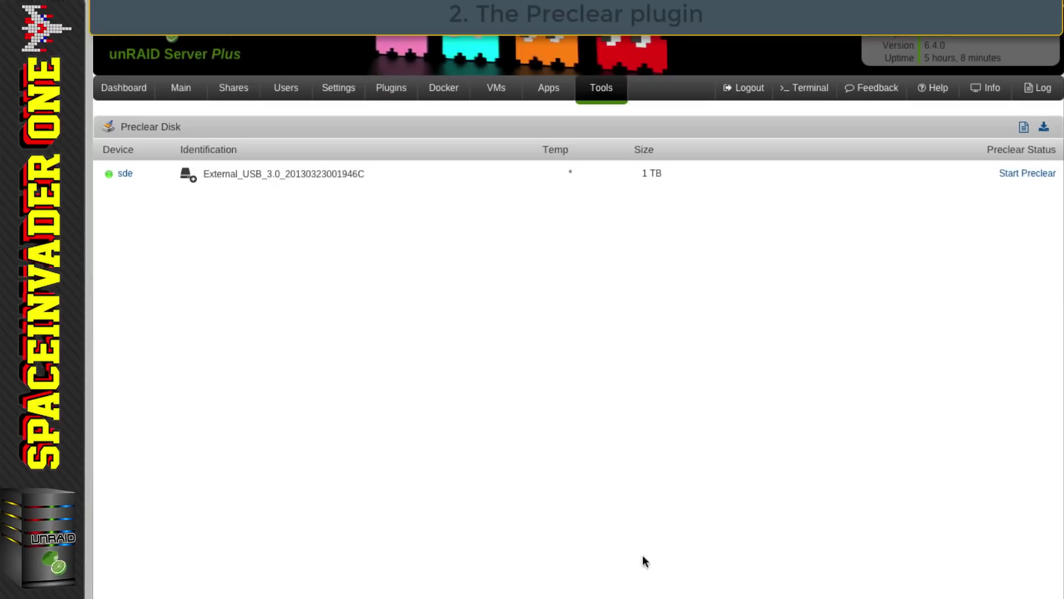
- Return to the Main page and examine the Unassigned Devices section with the external USB drive sde
{"action": "left_click", "coordinate": [179, 94]}
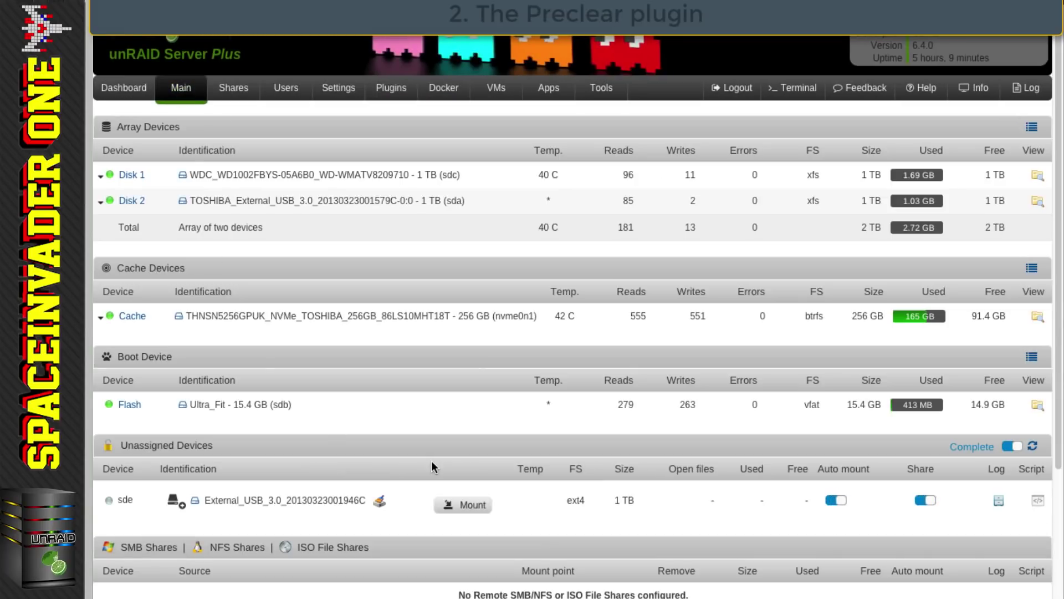
{"action": "scroll", "coordinate": [378, 430], "scroll_direction": "down", "scroll_amount": 1}
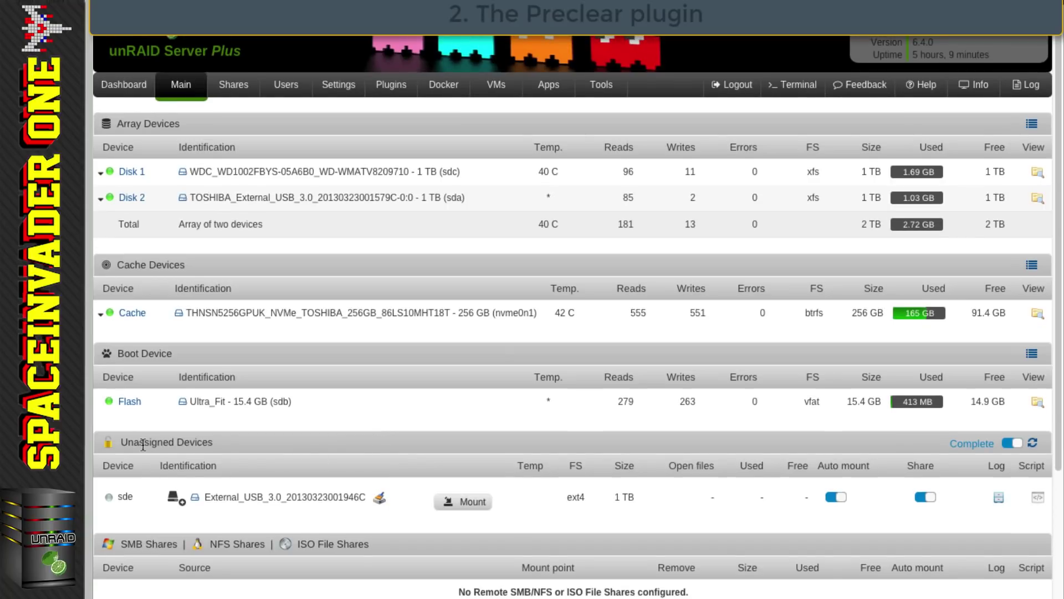
{"action": "left_click_drag", "start_coordinate": [122, 441], "coordinate": [201, 440]}
{"action": "left_click", "coordinate": [254, 450]}
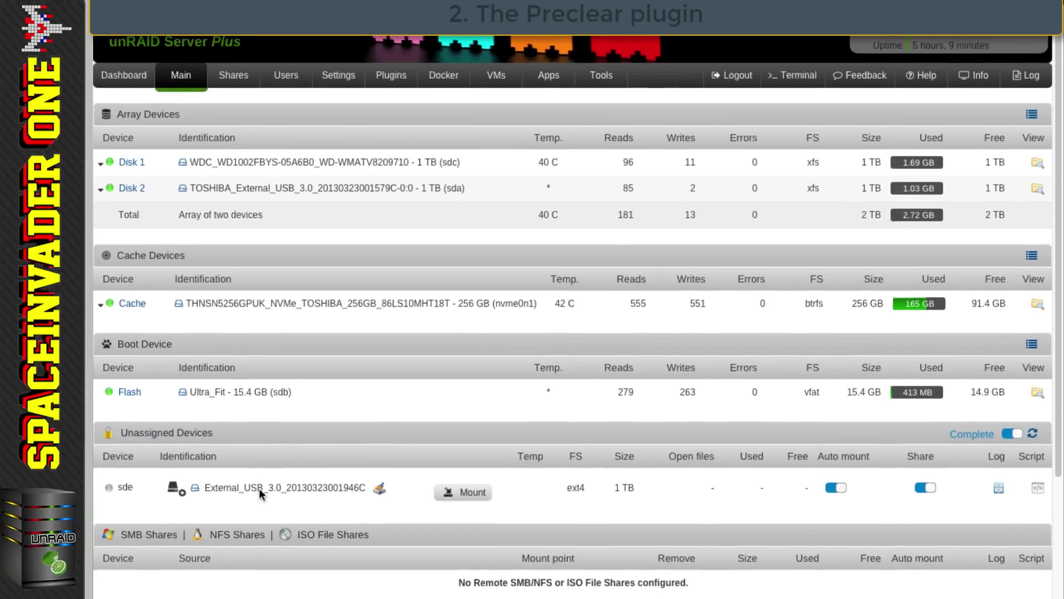
{"action": "scroll", "coordinate": [258, 487], "scroll_direction": "down", "scroll_amount": 2}
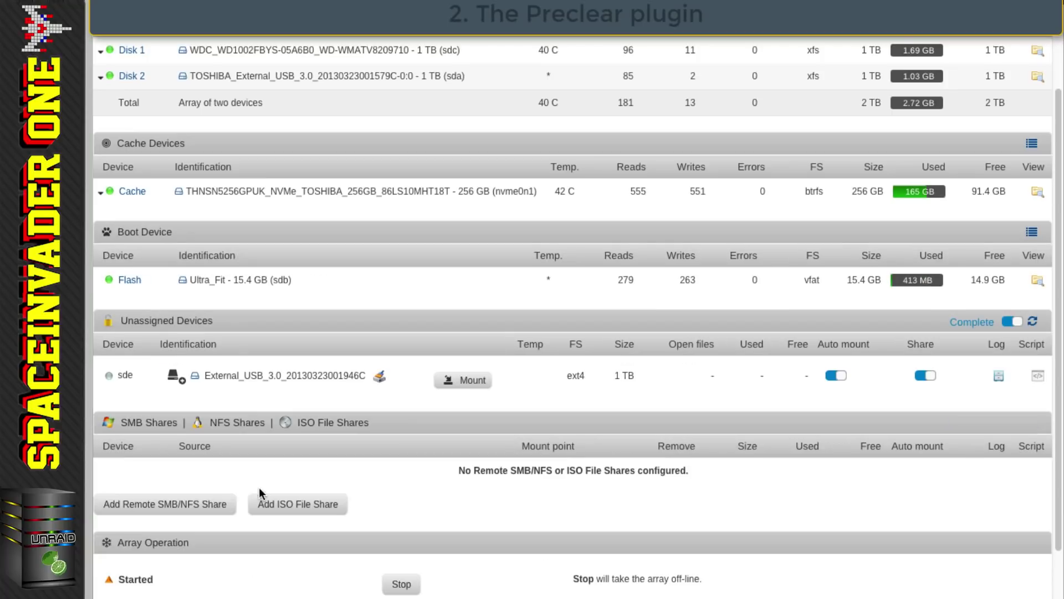
- Start a one-cycle Clear preclear on the external USB drive sde, skipping both the pre-read and the post-read
{"action": "left_click", "coordinate": [380, 379]}
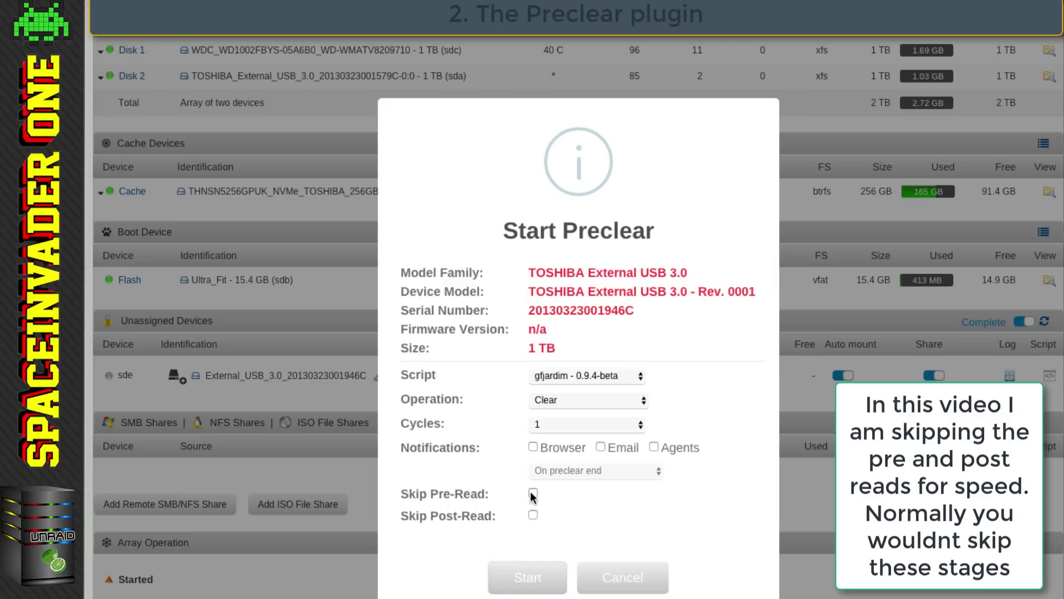
{"action": "left_click", "coordinate": [532, 493]}
{"action": "left_click", "coordinate": [532, 515]}
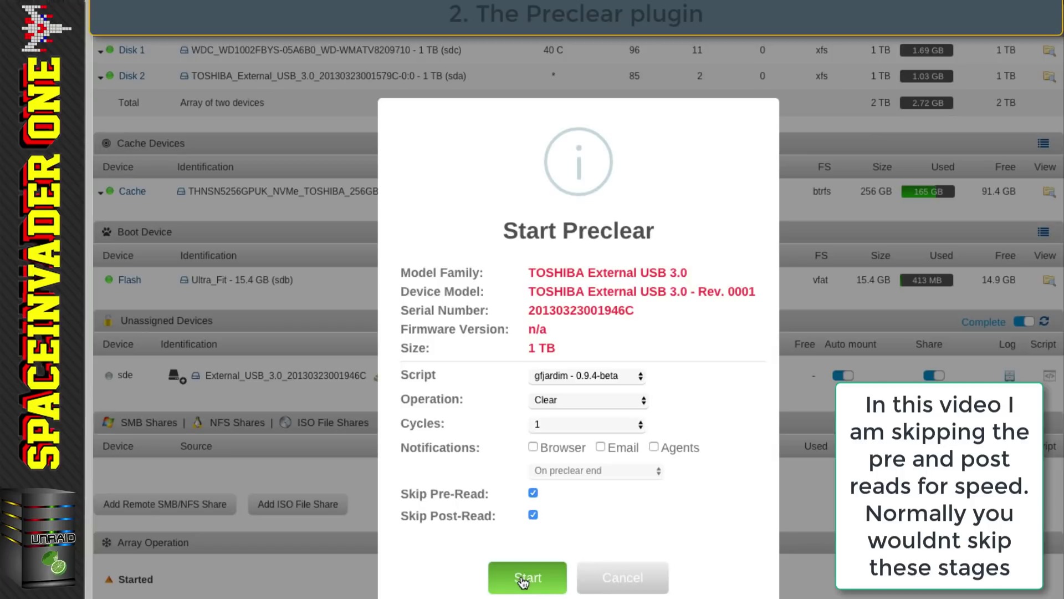
{"action": "left_click", "coordinate": [523, 578]}
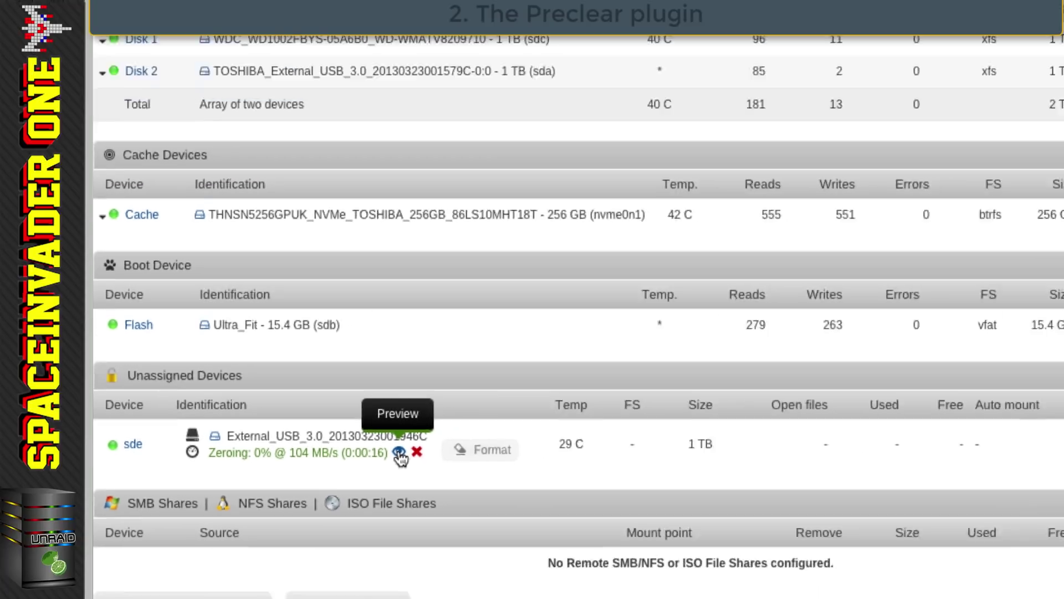
- View the preclear progress of drive sde in the Preclear Disk tool and its final report from the Main page
{"action": "left_click", "coordinate": [553, 441]}
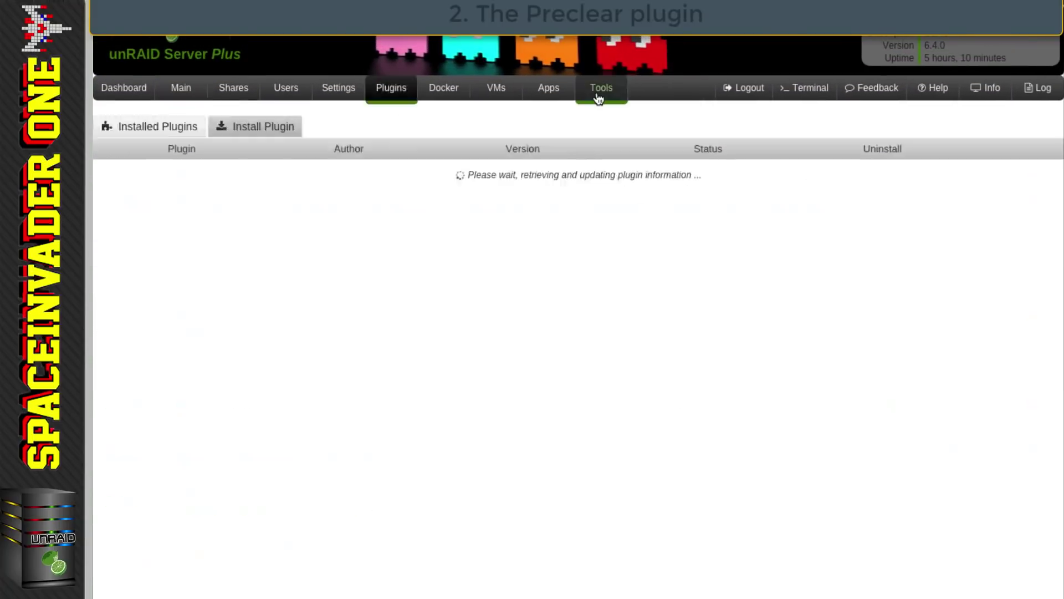
{"action": "left_click", "coordinate": [598, 95]}
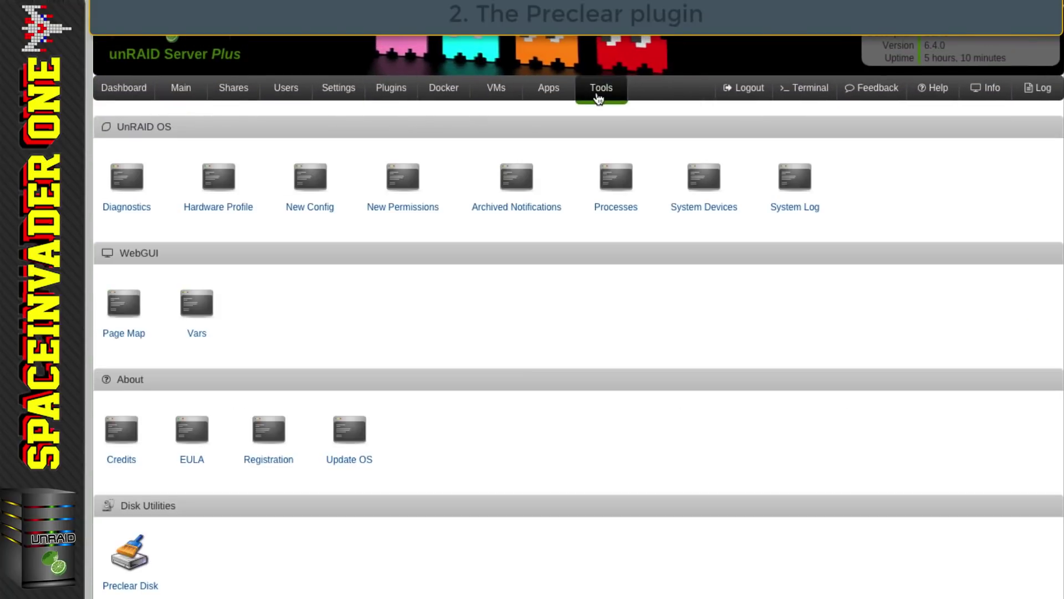
{"action": "left_click", "coordinate": [131, 560]}
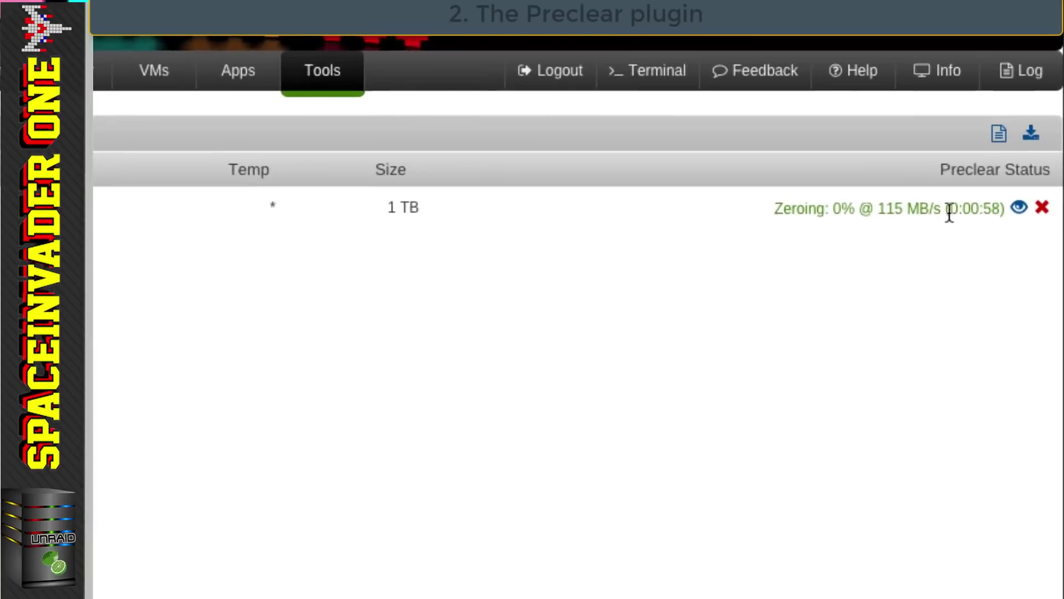
{"action": "left_click", "coordinate": [1019, 207]}
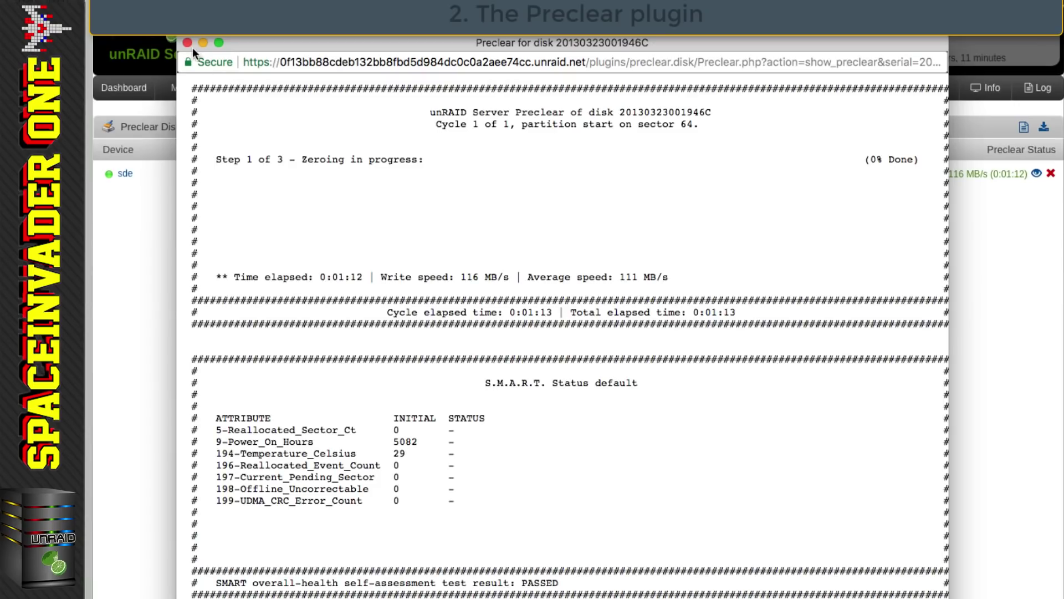
{"action": "left_click", "coordinate": [187, 43]}
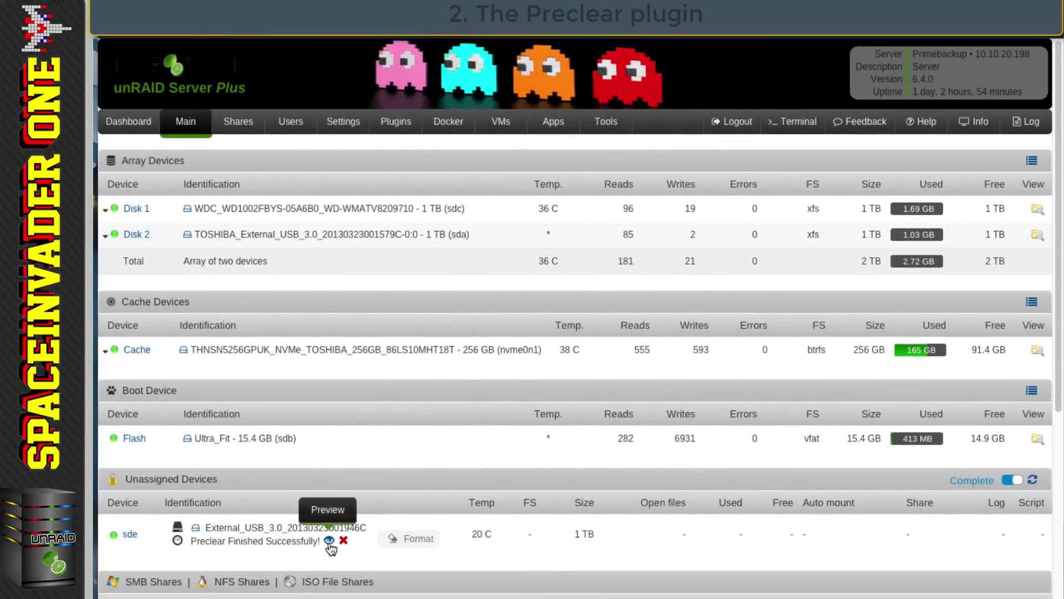
{"action": "left_click", "coordinate": [329, 540]}
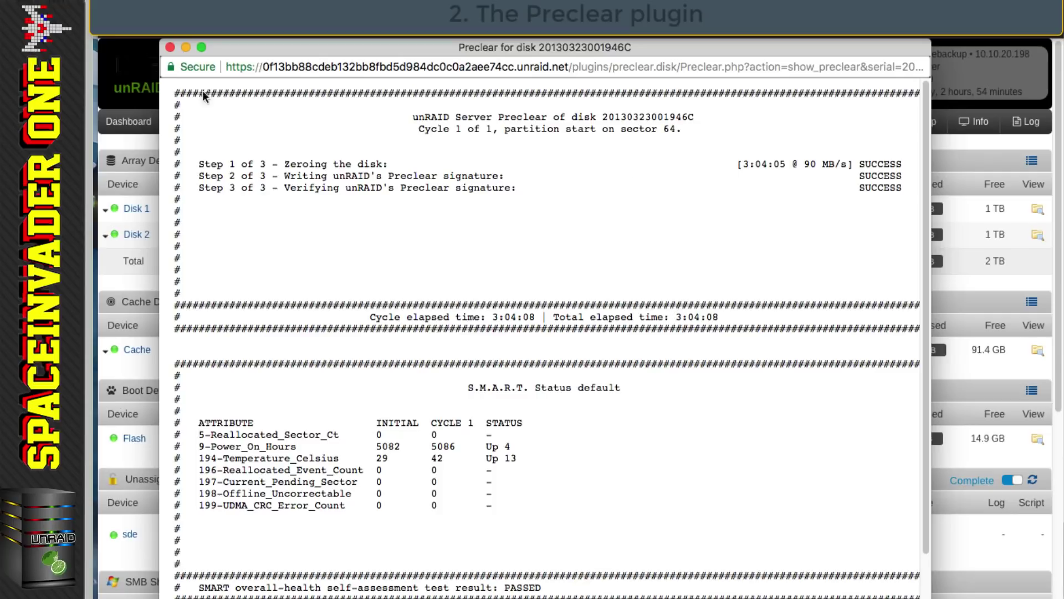
{"action": "left_click", "coordinate": [170, 47]}
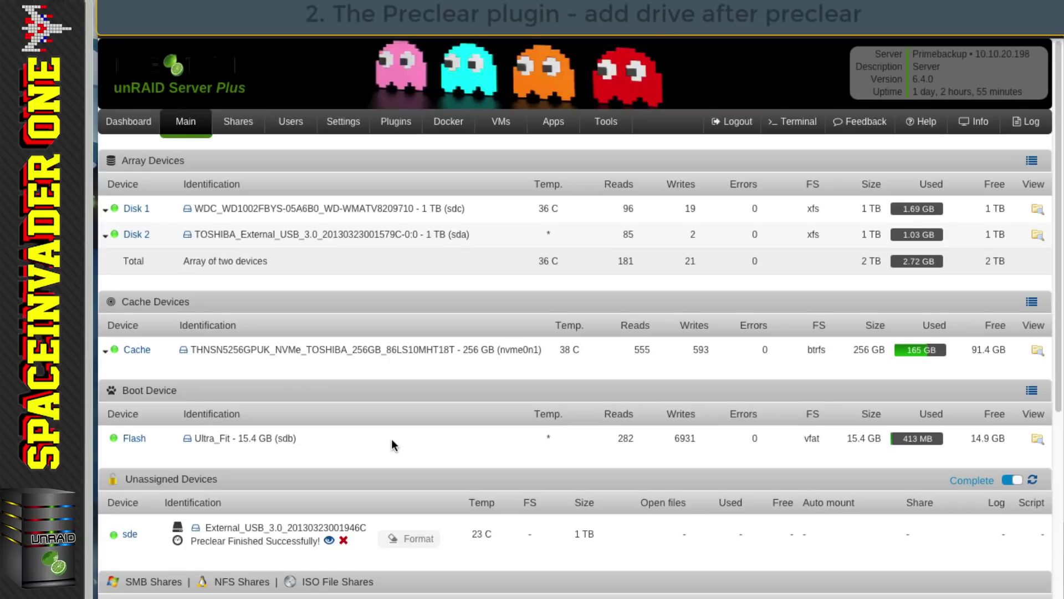
- Stop the array and assign the precleared 1 TB TOSHIBA drive sde to the Disk 3 slot
{"action": "scroll", "coordinate": [392, 445], "scroll_direction": "down", "scroll_amount": 9}
{"action": "left_click", "coordinate": [406, 327]}
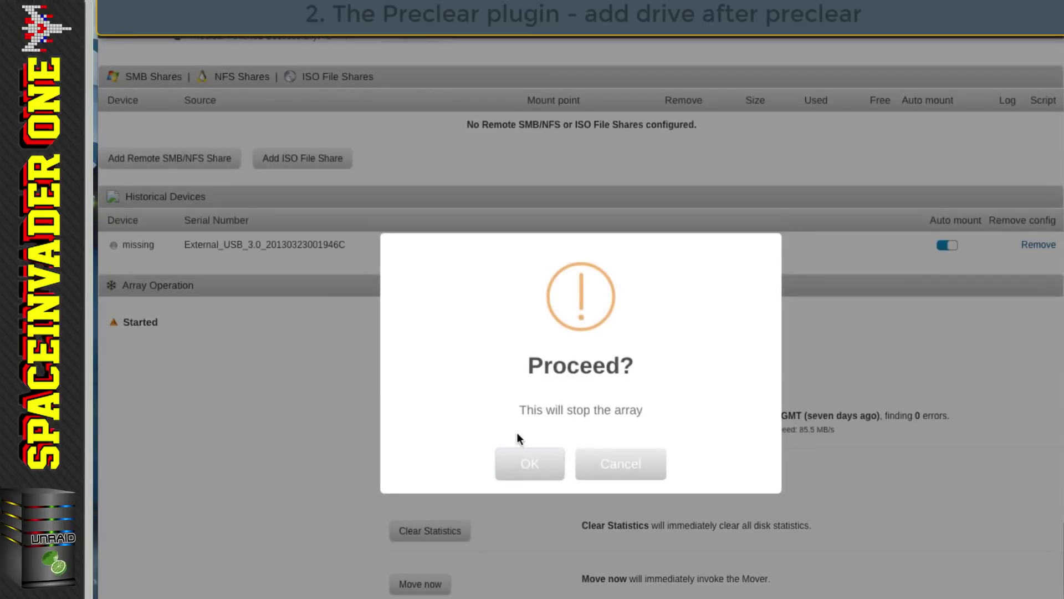
{"action": "left_click", "coordinate": [532, 463]}
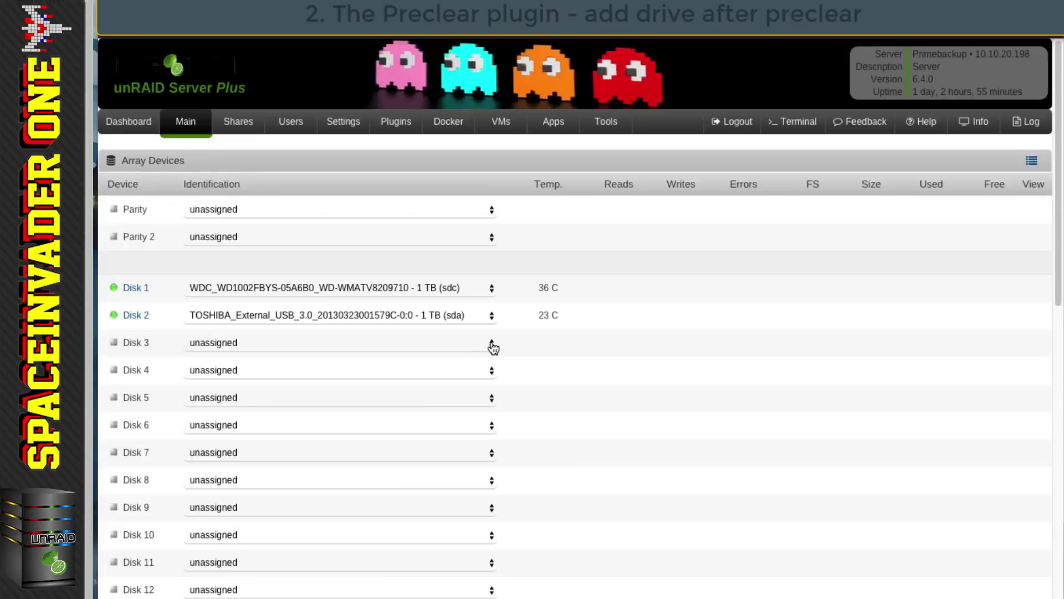
{"action": "left_click", "coordinate": [491, 342]}
{"action": "left_click", "coordinate": [453, 356]}
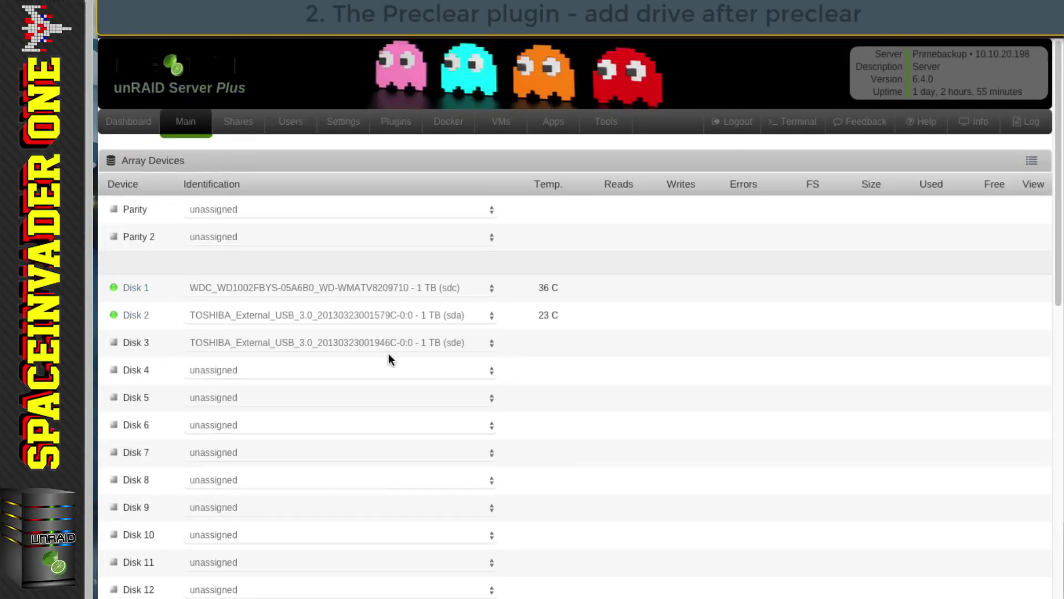
- Start the array and format the unmountable Disk 3
{"action": "scroll", "coordinate": [391, 357], "scroll_direction": "down", "scroll_amount": 15}
{"action": "scroll", "coordinate": [546, 424], "scroll_direction": "down", "scroll_amount": 3}
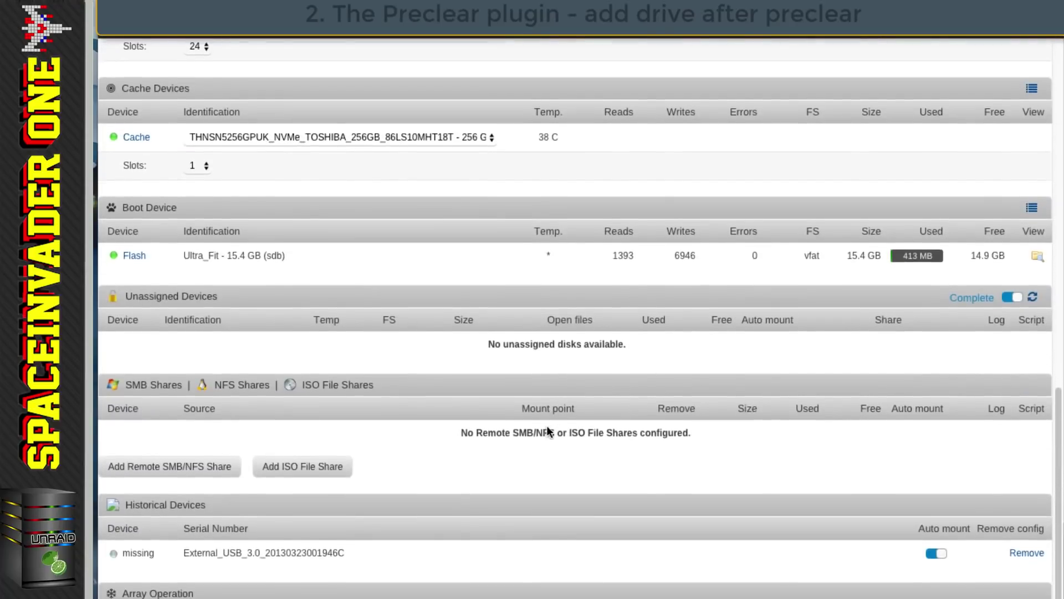
{"action": "left_click", "coordinate": [404, 532]}
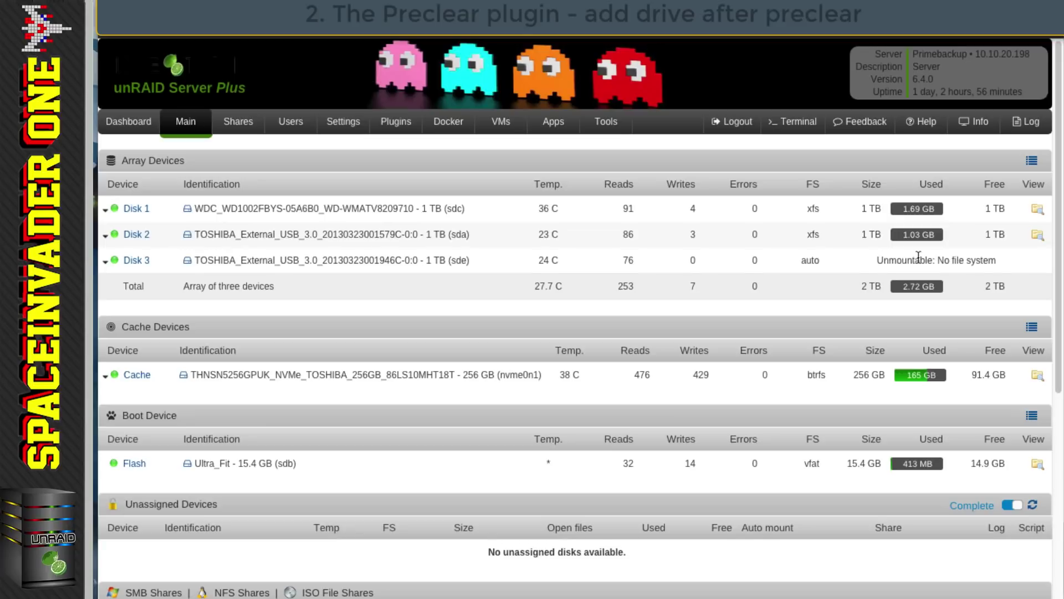
{"action": "scroll", "coordinate": [468, 310], "scroll_direction": "down", "scroll_amount": 5}
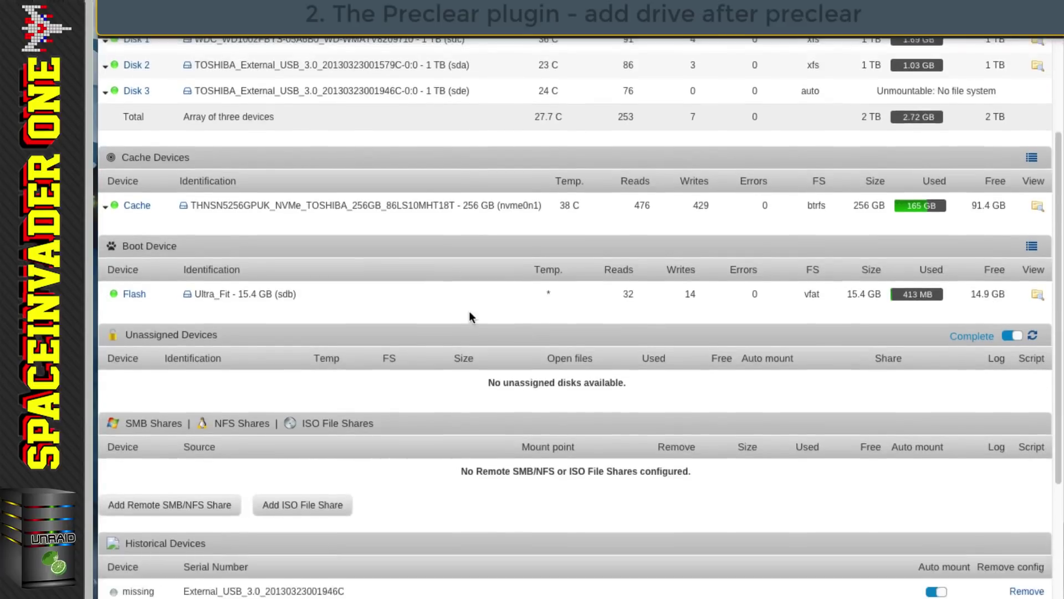
{"action": "scroll", "coordinate": [471, 308], "scroll_direction": "down", "scroll_amount": 2}
{"action": "left_click", "coordinate": [584, 520]}
{"action": "left_click", "coordinate": [415, 521]}
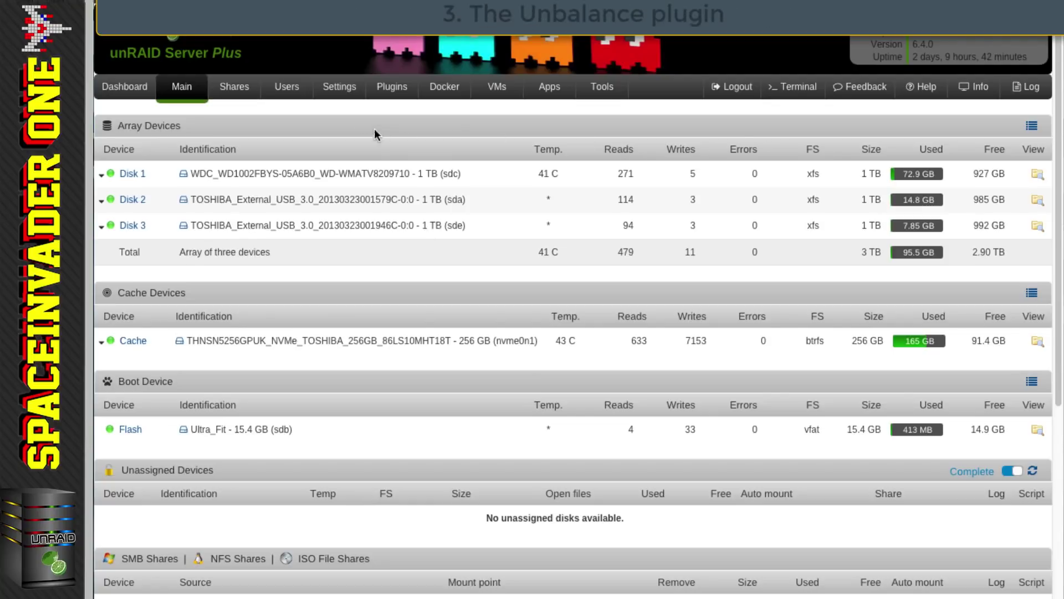
- Enable the unBALANCE server in the unBALANCE plugin settings and apply the change
{"action": "left_click", "coordinate": [339, 86]}
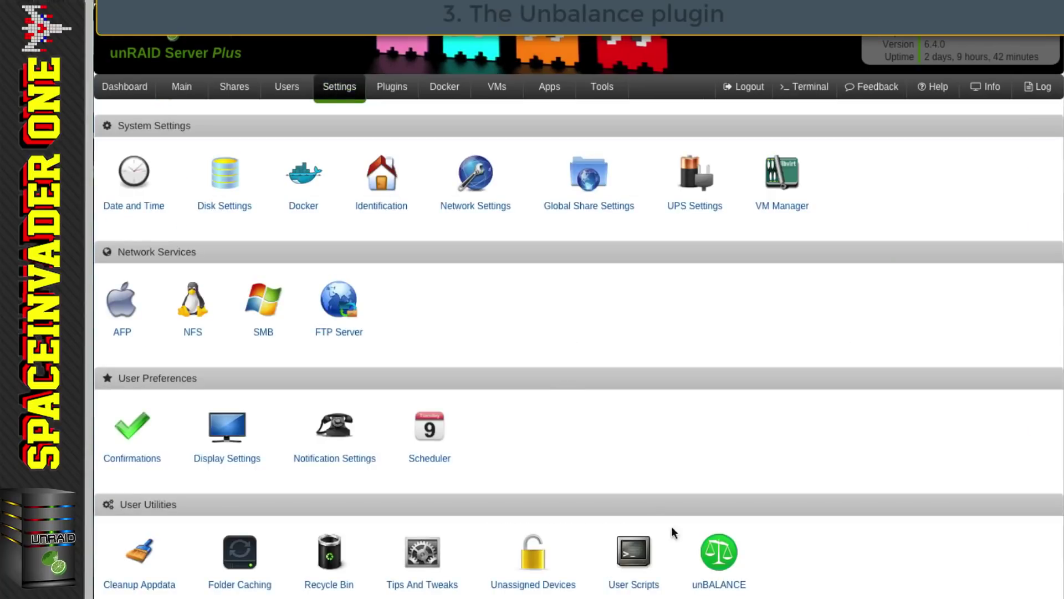
{"action": "left_click", "coordinate": [715, 585]}
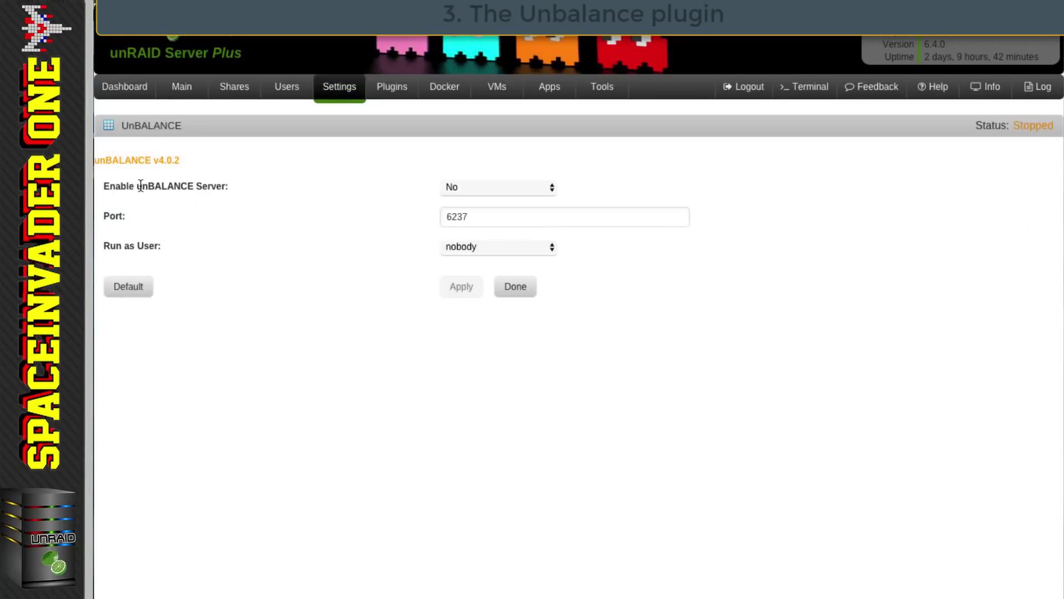
{"action": "left_click", "coordinate": [465, 187]}
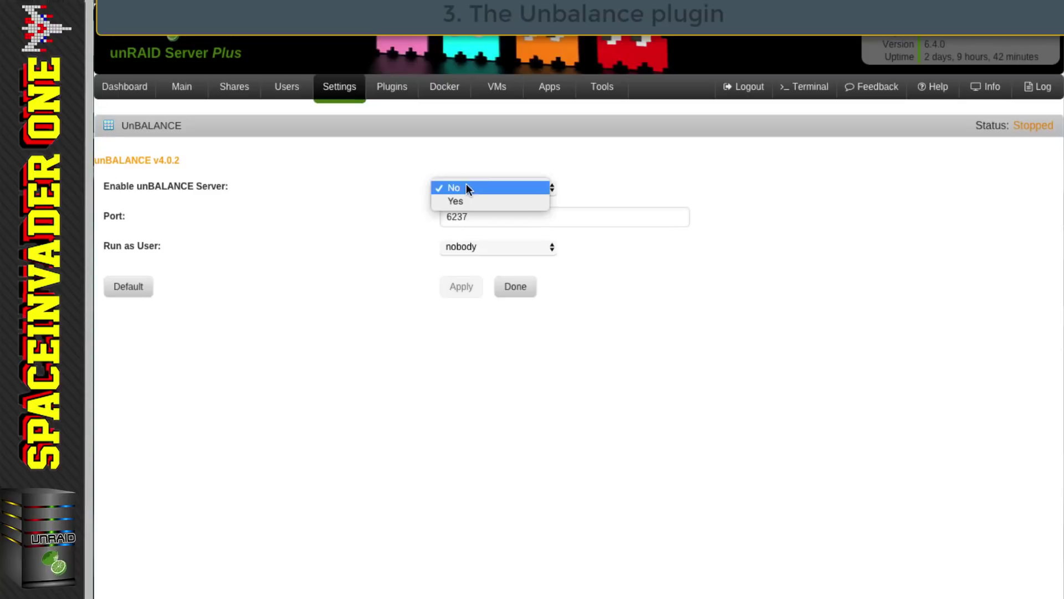
{"action": "left_click", "coordinate": [465, 201]}
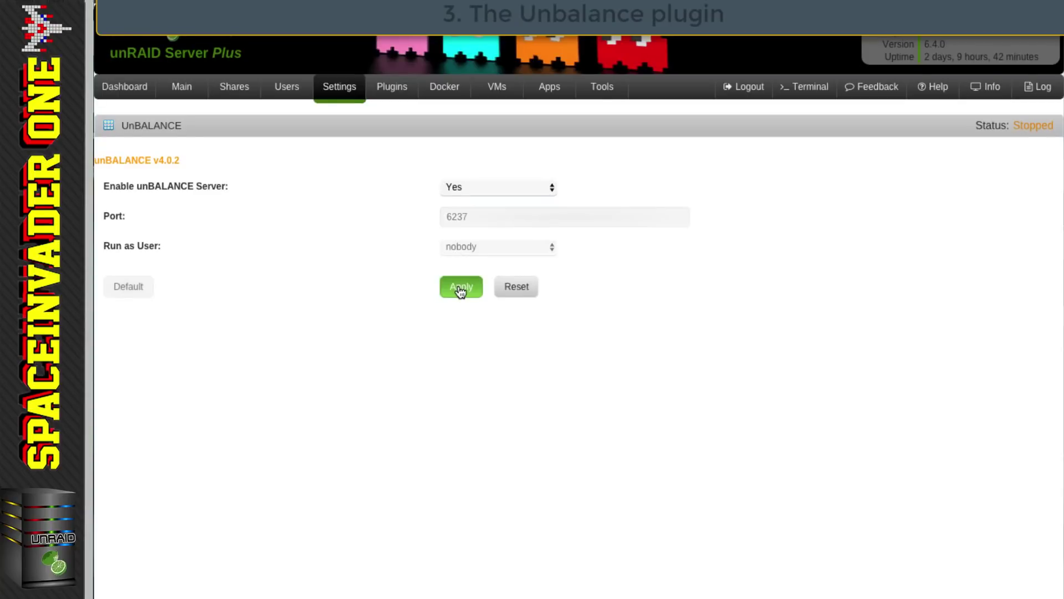
{"action": "left_click", "coordinate": [460, 287]}
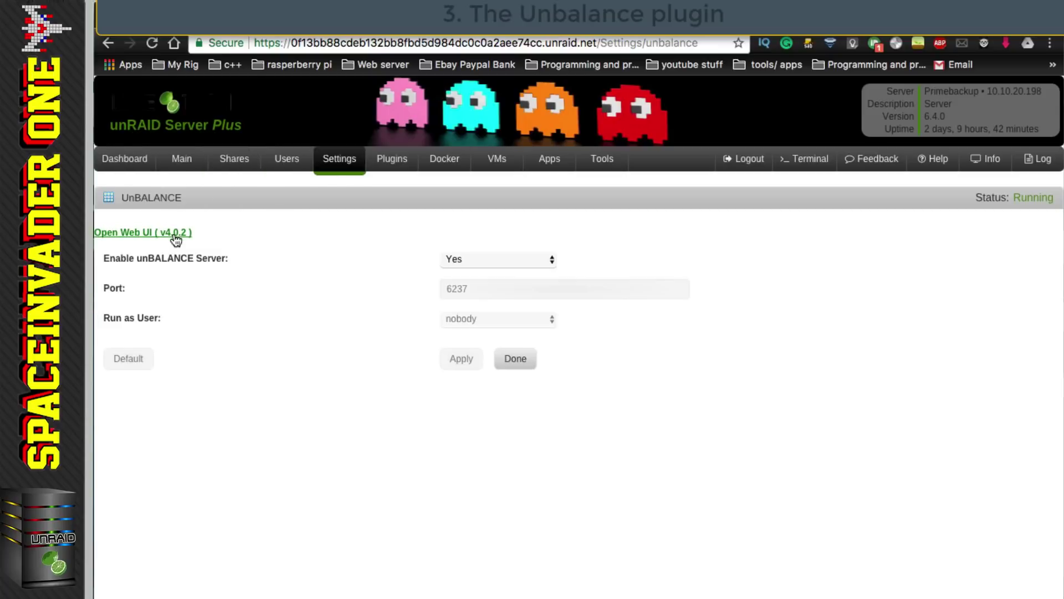
- Open the unBALANCE web interface using the server's IP address, 10.10.20.198:6237
{"action": "left_click", "coordinate": [174, 238]}
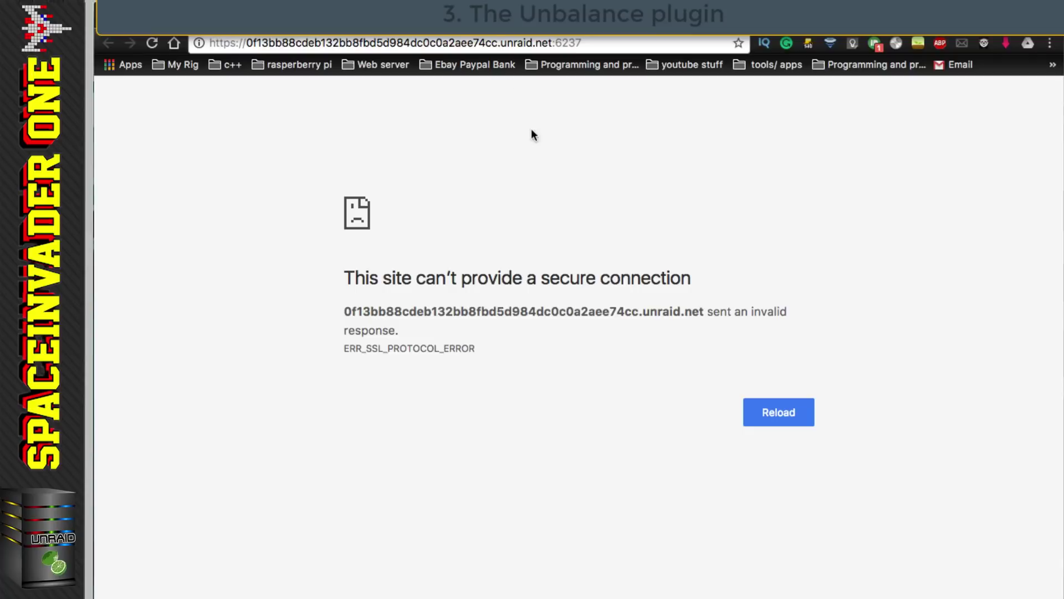
{"action": "left_click_drag", "start_coordinate": [552, 43], "coordinate": [198, 43]}
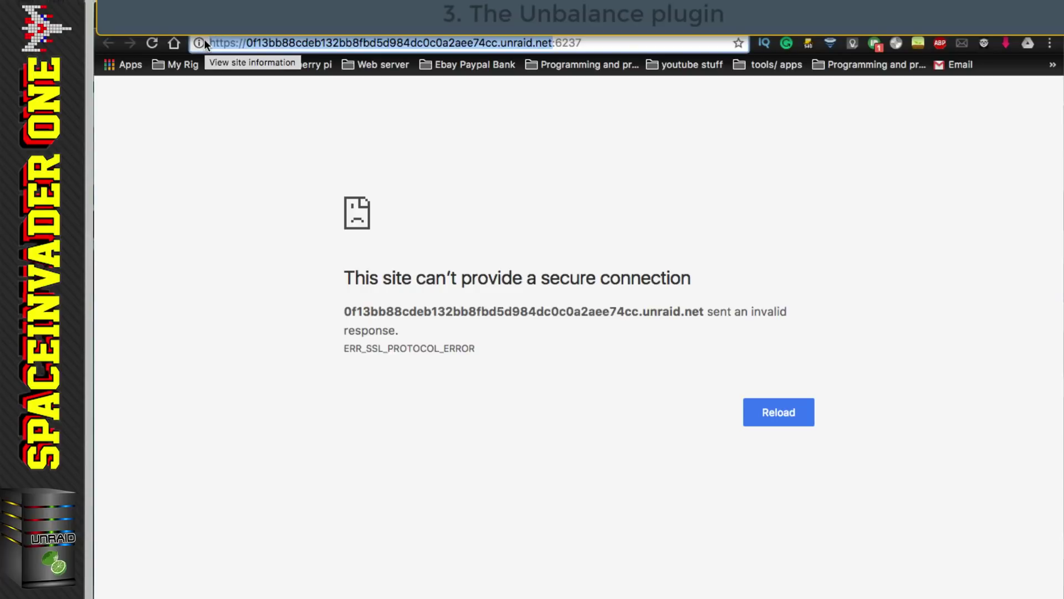
{"action": "type", "text": "10.10.20.198"}
{"action": "key", "text": "Return"}
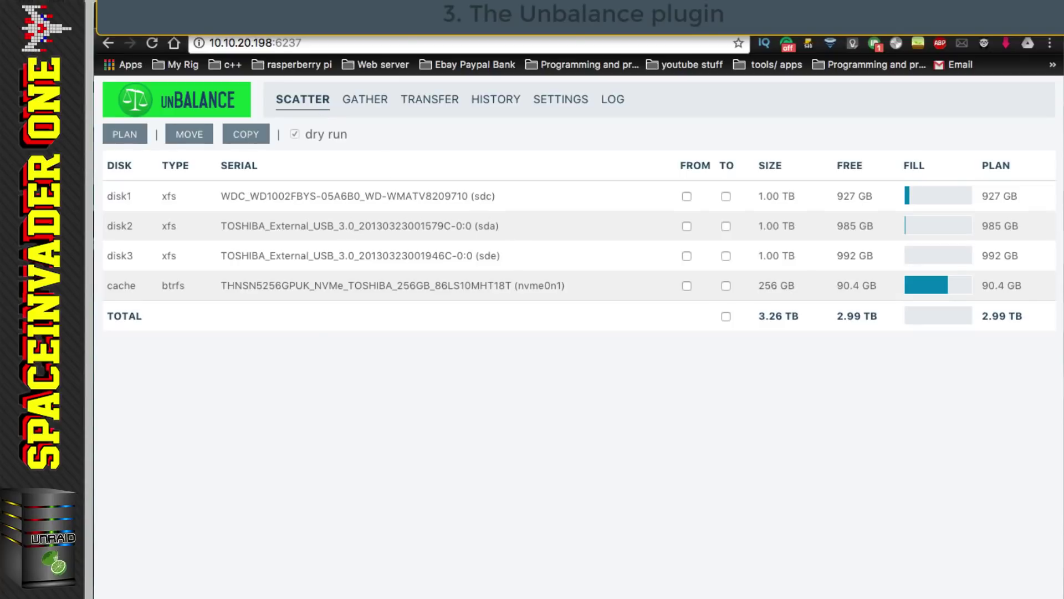
- Return to the unRAID shares and browse the Media share to check which disk holds each folder
{"action": "left_click", "coordinate": [222, 25]}
{"action": "left_click", "coordinate": [246, 165]}
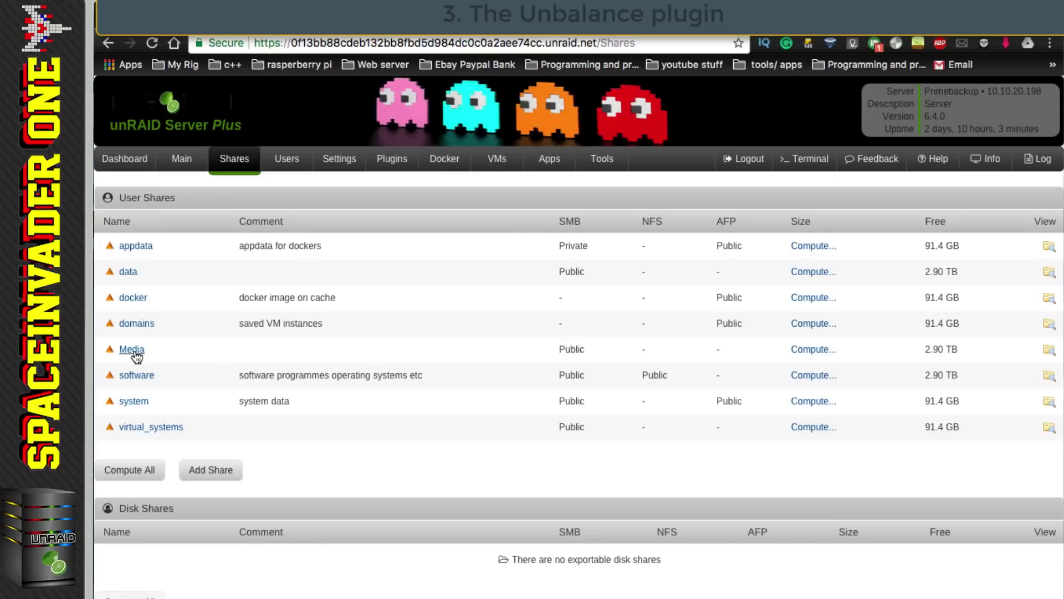
{"action": "left_click", "coordinate": [1049, 352]}
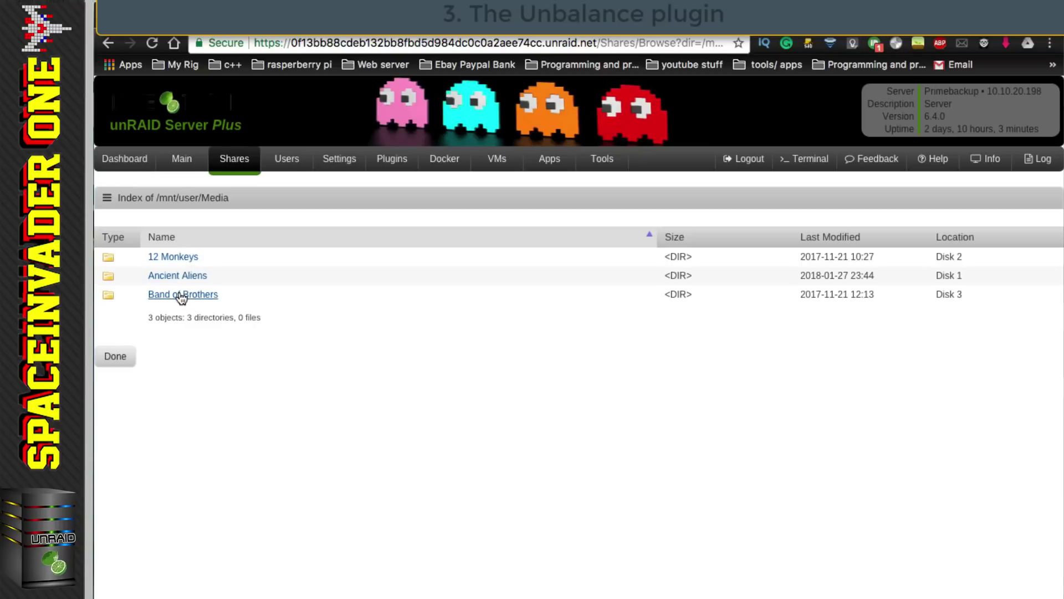
- Browse the Media folder on Disk 1, Disk 2 and Disk 3 individually to examine what each disk holds
{"action": "left_click", "coordinate": [182, 160]}
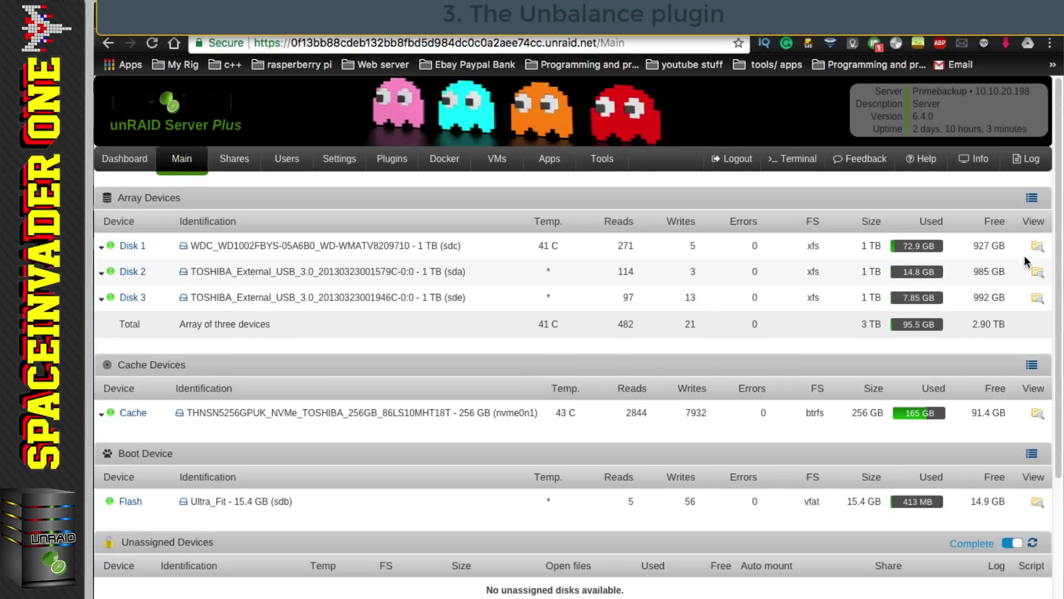
{"action": "left_click", "coordinate": [1037, 246]}
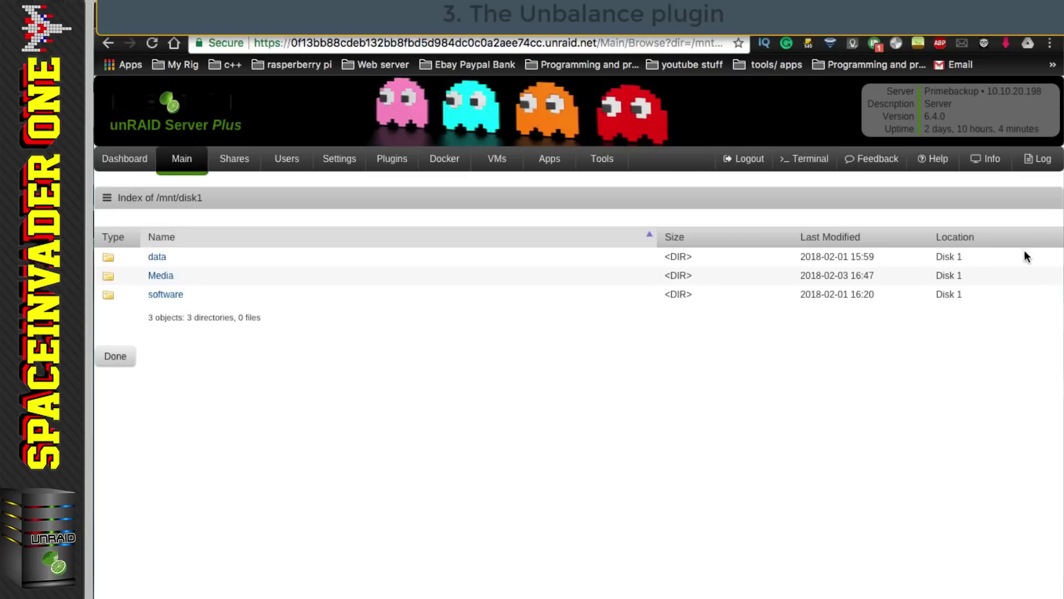
{"action": "left_click", "coordinate": [161, 276]}
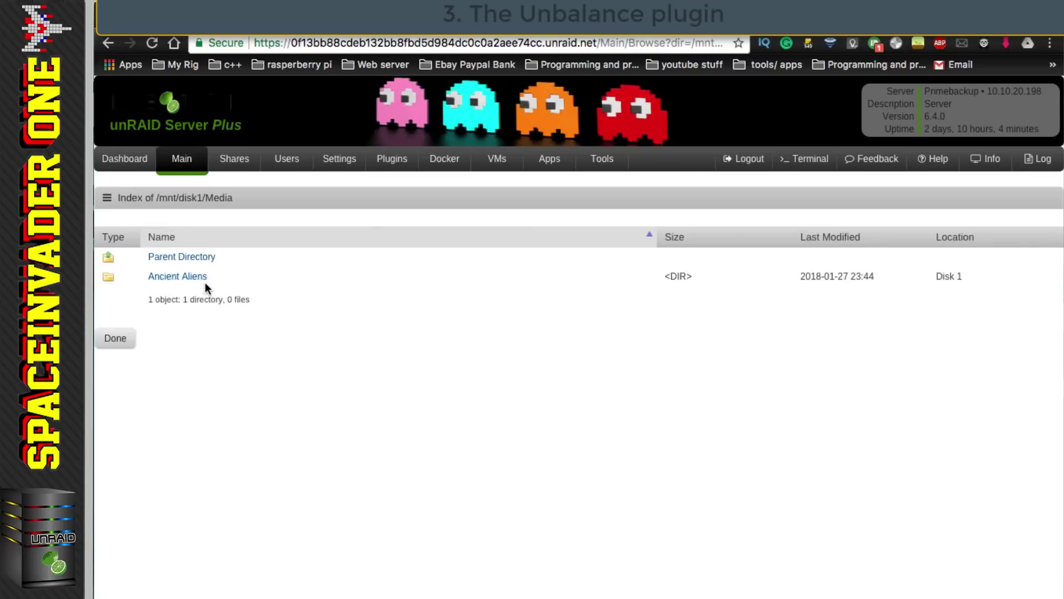
{"action": "left_click", "coordinate": [191, 164]}
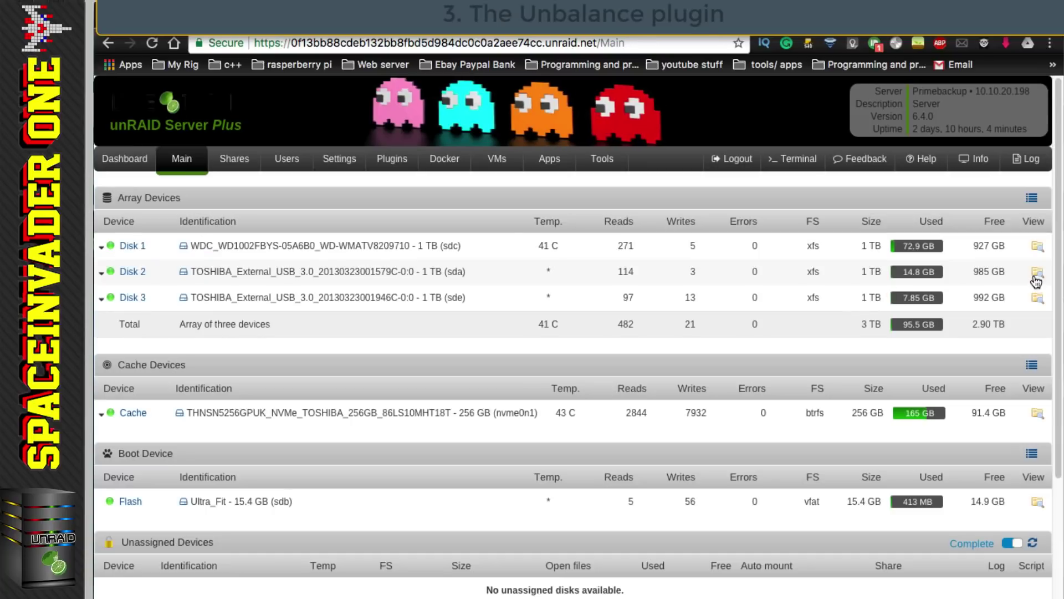
{"action": "left_click", "coordinate": [1036, 272]}
{"action": "left_click", "coordinate": [162, 257]}
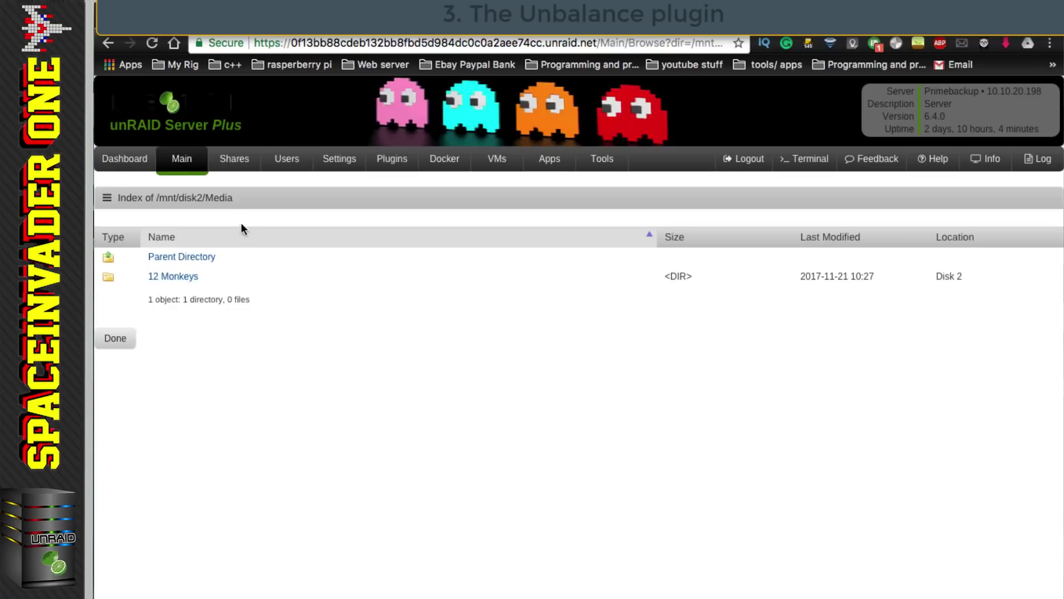
{"action": "left_click", "coordinate": [191, 166]}
{"action": "left_click", "coordinate": [1036, 302]}
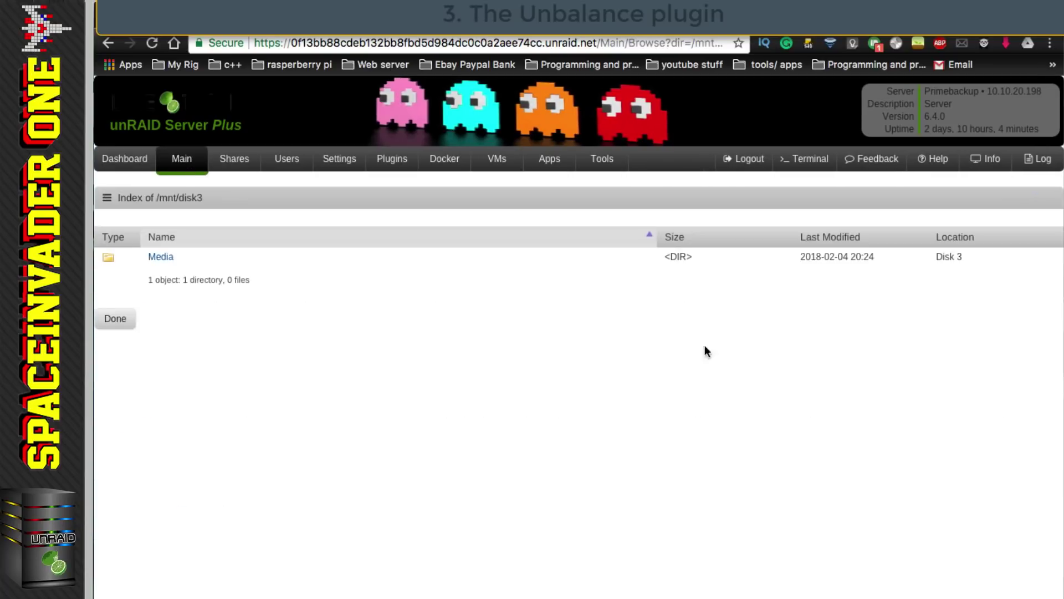
{"action": "left_click", "coordinate": [166, 256]}
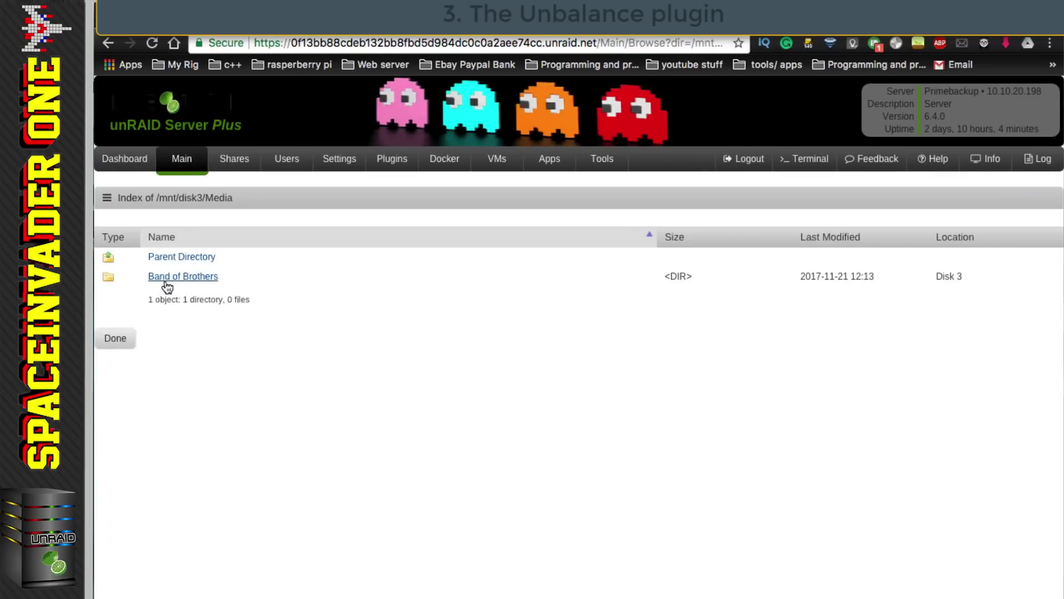
{"action": "left_click", "coordinate": [190, 166]}
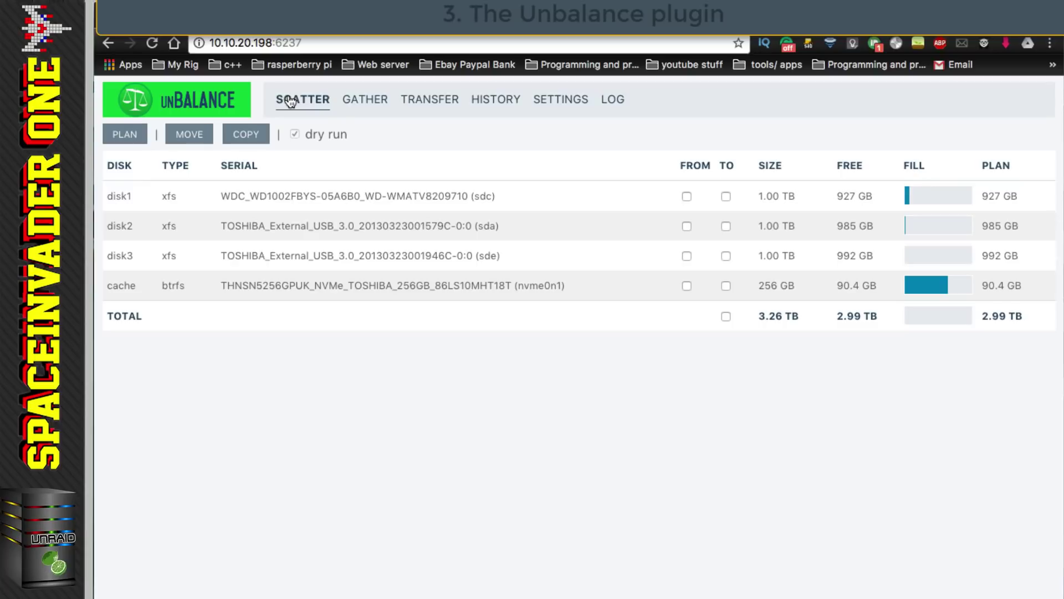
- Start a Gather operation in unBALANCE with the Media share as the source folder and proceed to choosing the target drive
{"action": "left_click", "coordinate": [363, 102]}
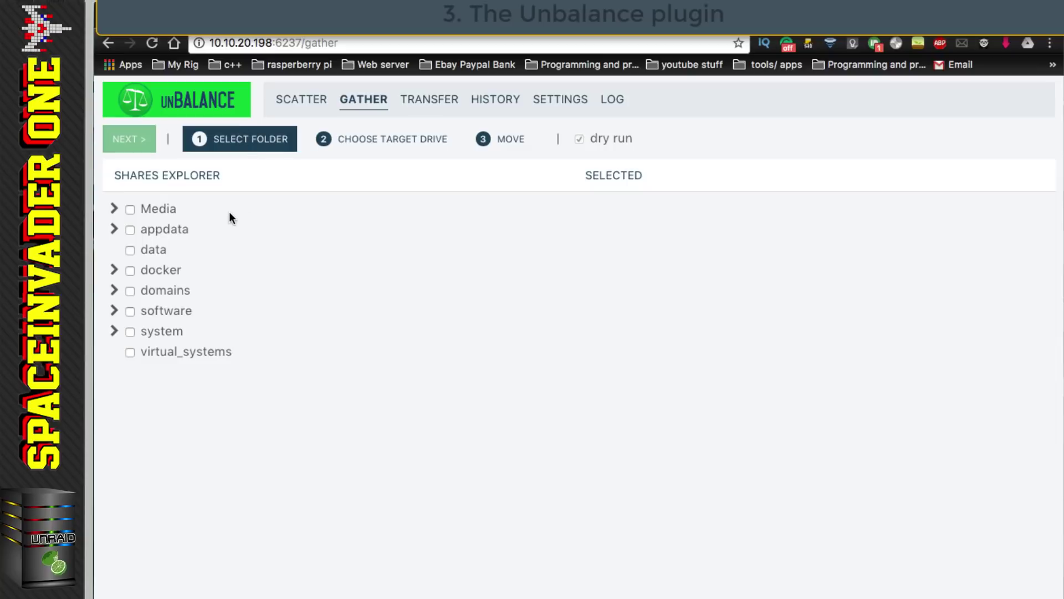
{"action": "left_click", "coordinate": [130, 210]}
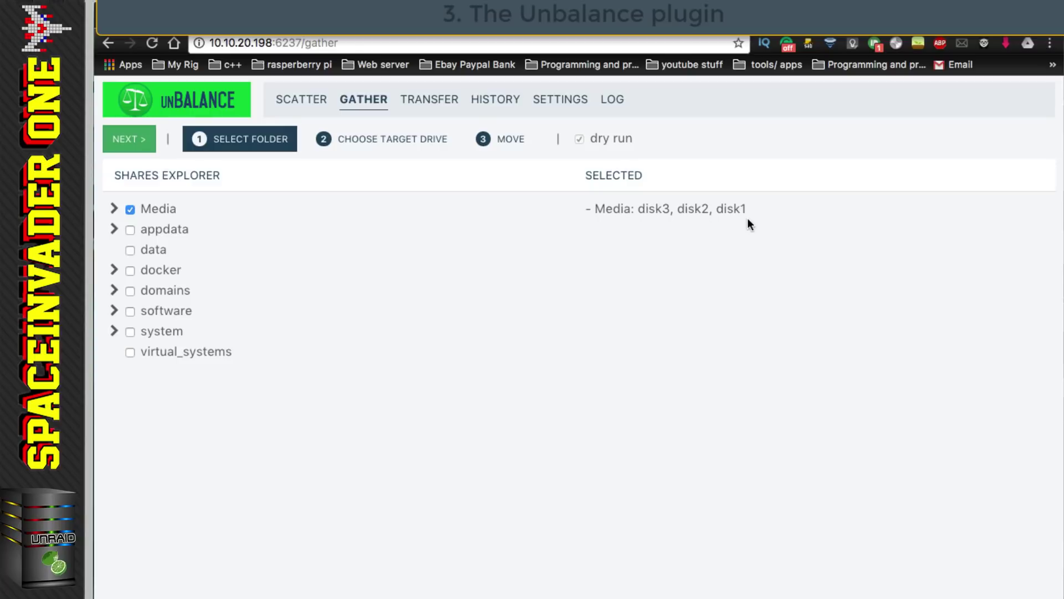
{"action": "left_click", "coordinate": [130, 143]}
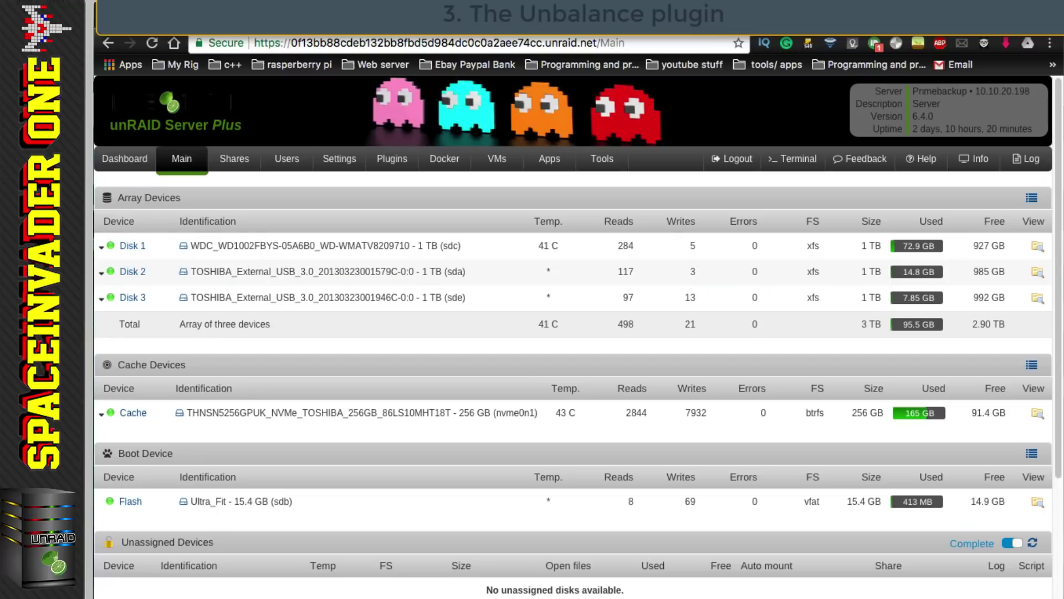
- Run the Docker Safe New Perms utility in unRAID, confirming the operation, to restore standard permissions on the shares
{"action": "left_click", "coordinate": [591, 160]}
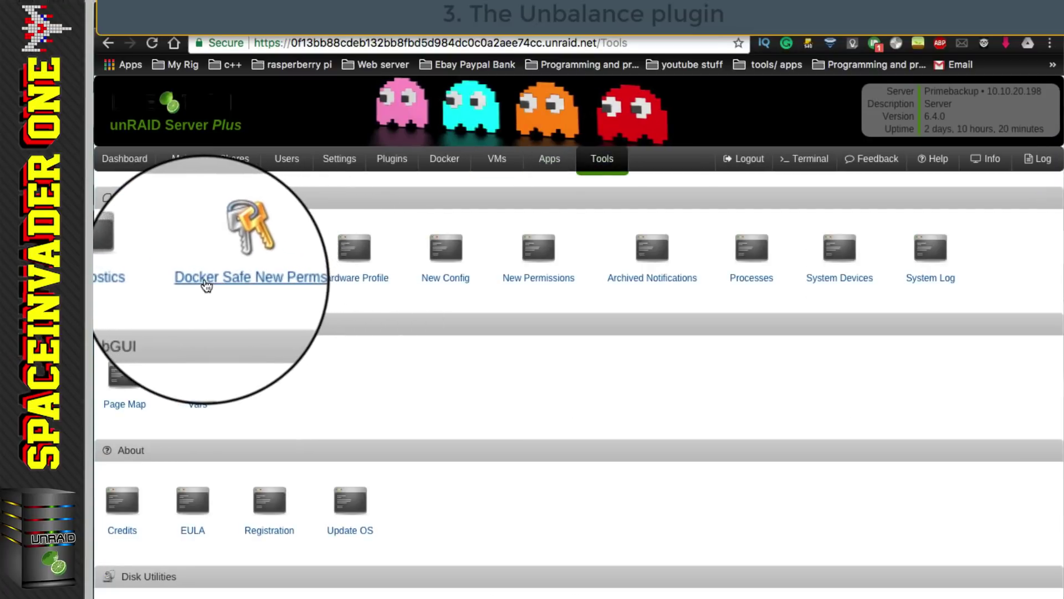
{"action": "left_click", "coordinate": [247, 282]}
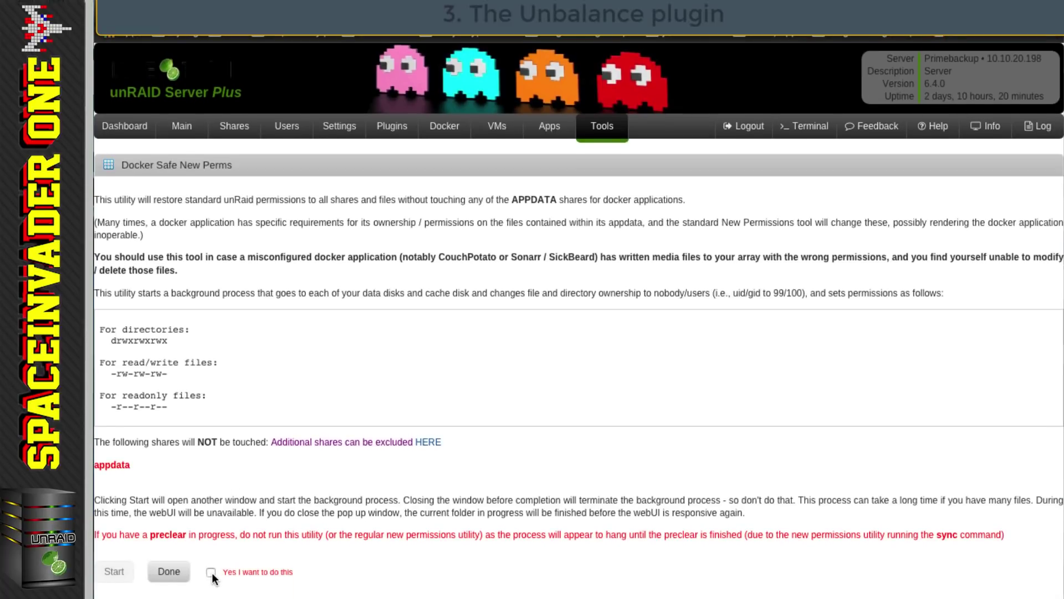
{"action": "left_click", "coordinate": [211, 572]}
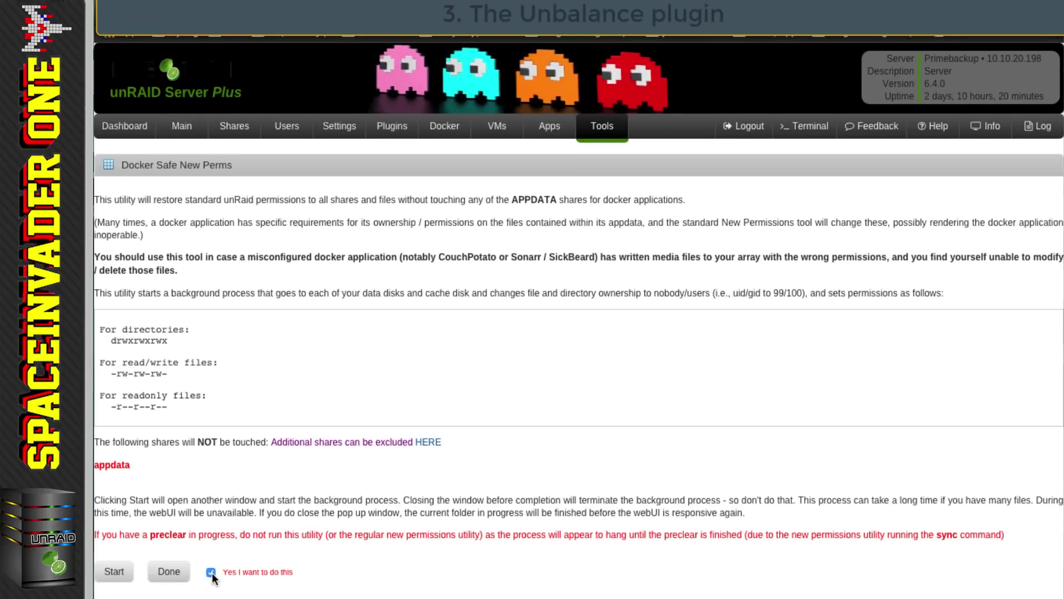
{"action": "left_click", "coordinate": [112, 573]}
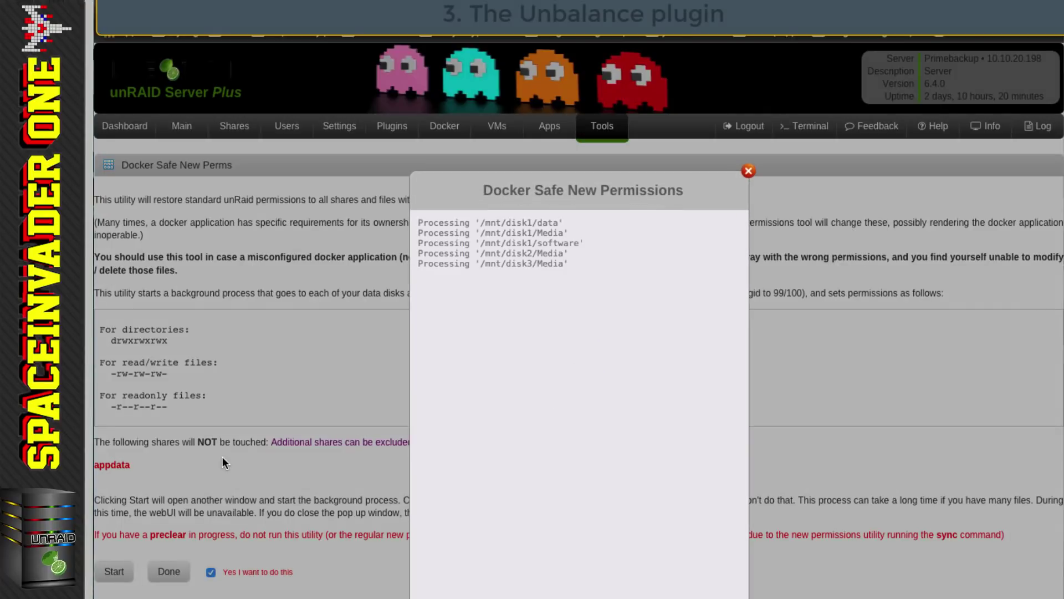
{"action": "left_click", "coordinate": [579, 386]}
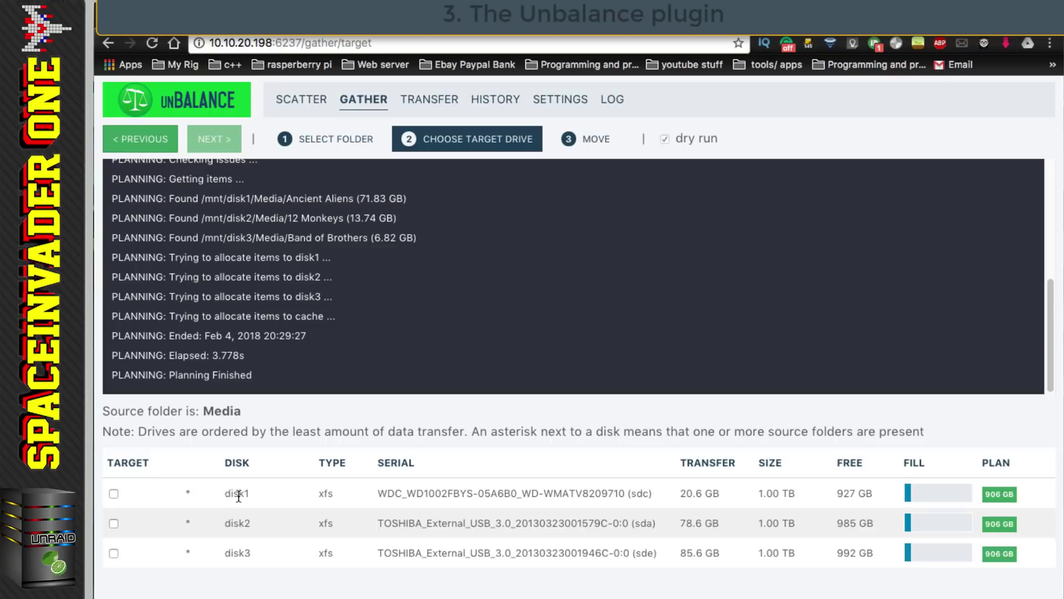
- Gather the Media folders onto disk1 in unBALANCE with dry run disabled, and proceed with the move
{"action": "left_click", "coordinate": [114, 492]}
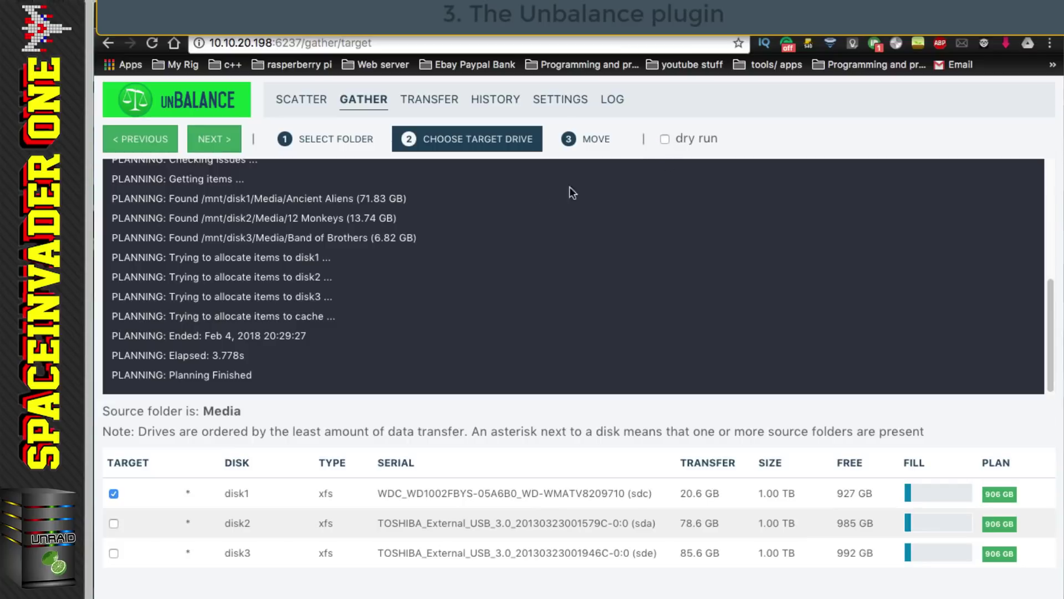
{"action": "left_click", "coordinate": [229, 141]}
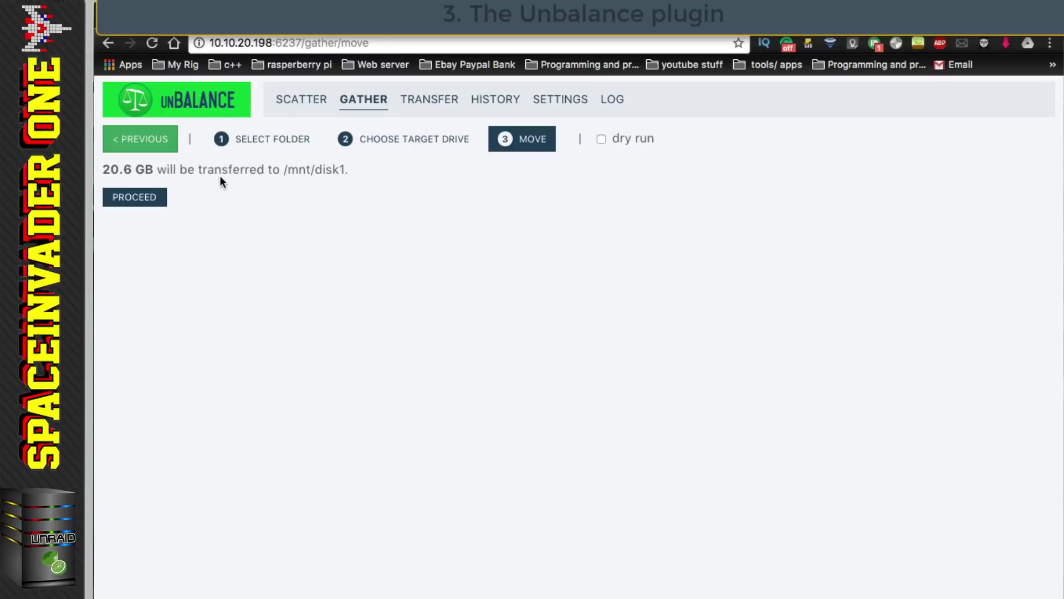
{"action": "left_click", "coordinate": [142, 202]}
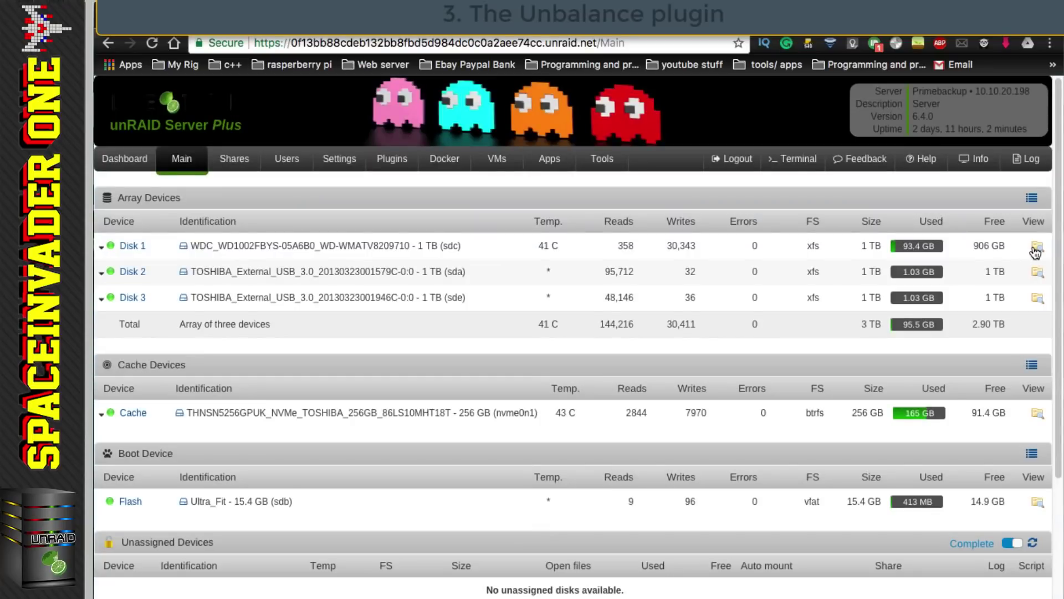
- Browse the contents of Disk 1, including its Media folder, and of Disk 2 and Disk 3 in unRAID to check the gathered files
{"action": "left_click", "coordinate": [1036, 249]}
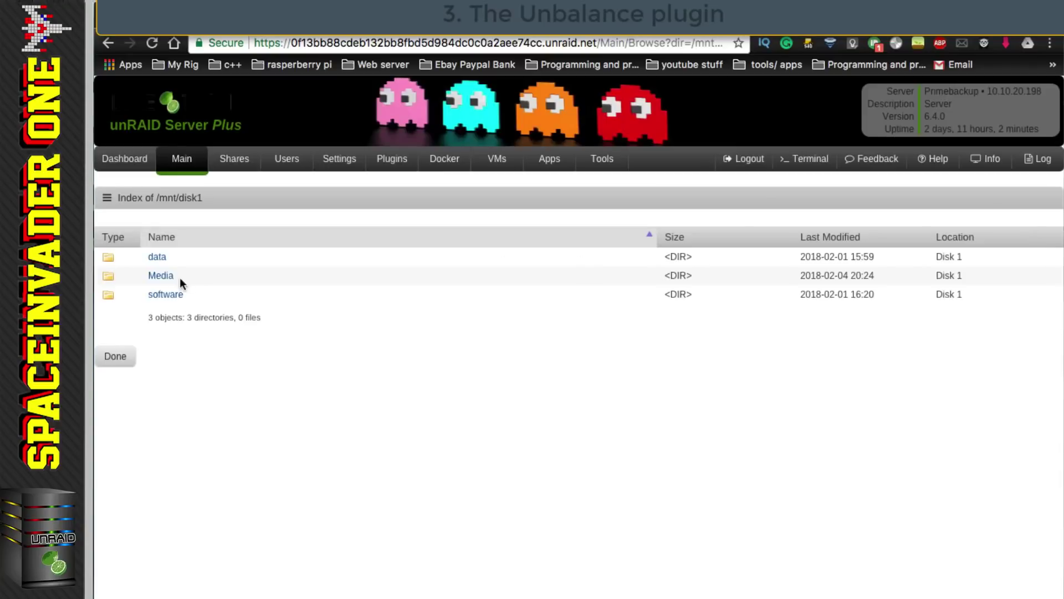
{"action": "left_click", "coordinate": [158, 280]}
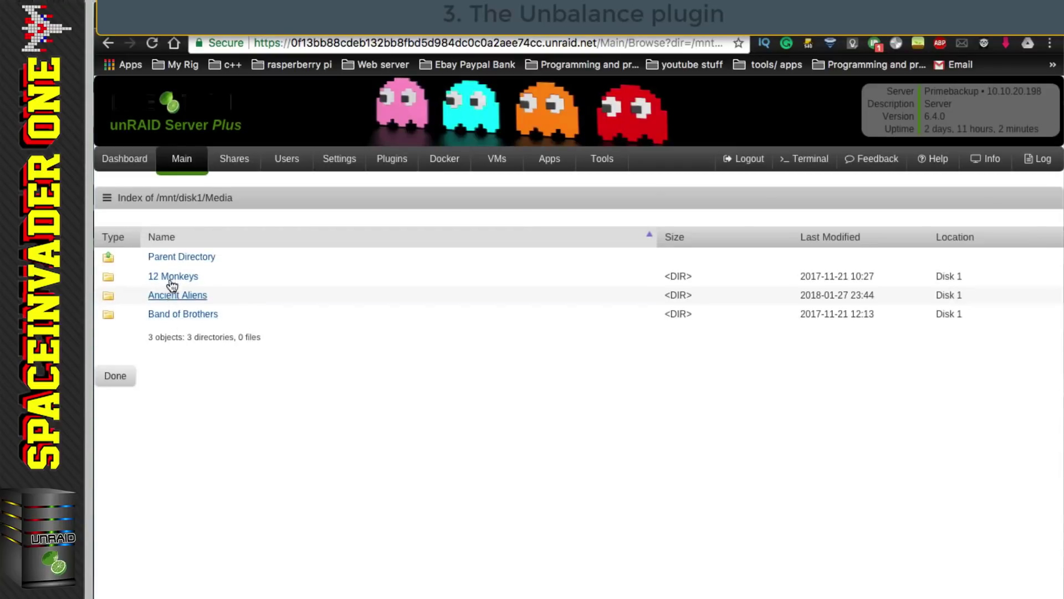
{"action": "left_click", "coordinate": [188, 163]}
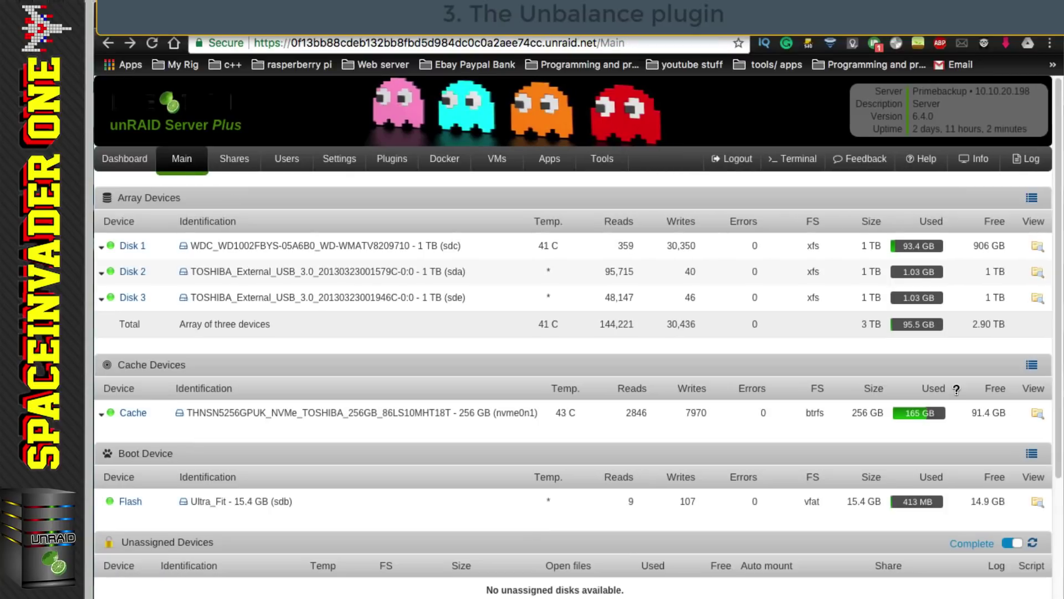
{"action": "left_click", "coordinate": [1037, 274]}
{"action": "left_click", "coordinate": [109, 42]}
{"action": "left_click", "coordinate": [1036, 299]}
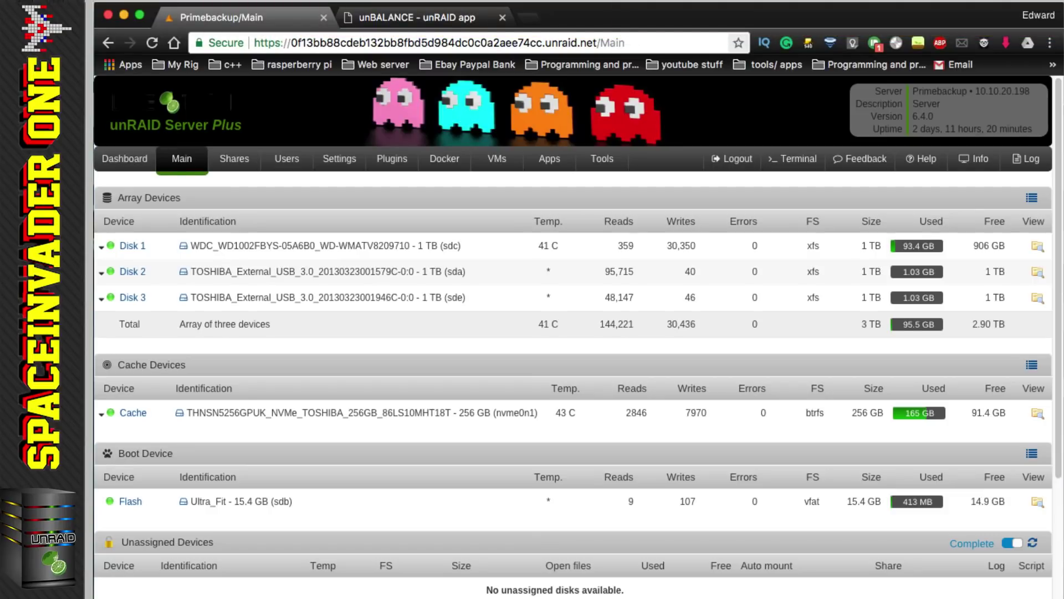
- Set up an unBALANCE scatter from disk1 with the Media, data and software folders, targeting disk2 and disk3 but not the cache
{"action": "left_click", "coordinate": [428, 19]}
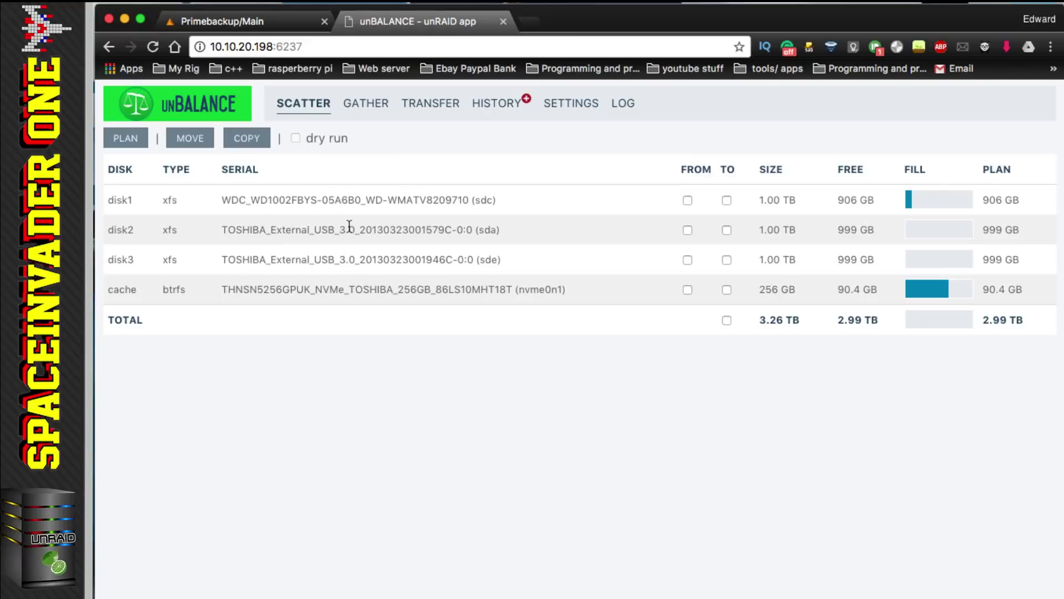
{"action": "left_click", "coordinate": [688, 200]}
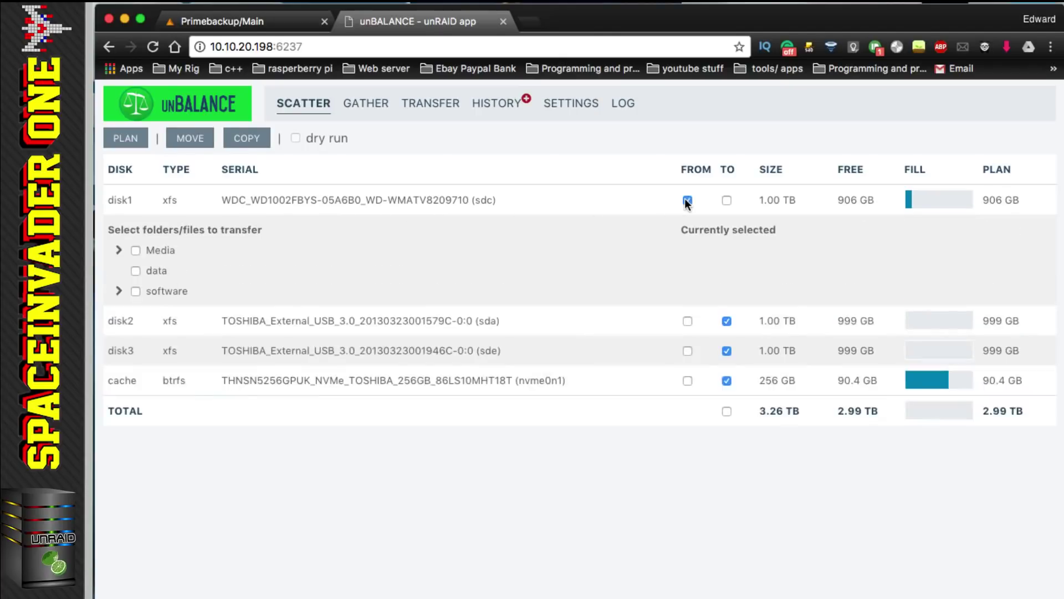
{"action": "left_click", "coordinate": [136, 251]}
{"action": "left_click", "coordinate": [136, 270]}
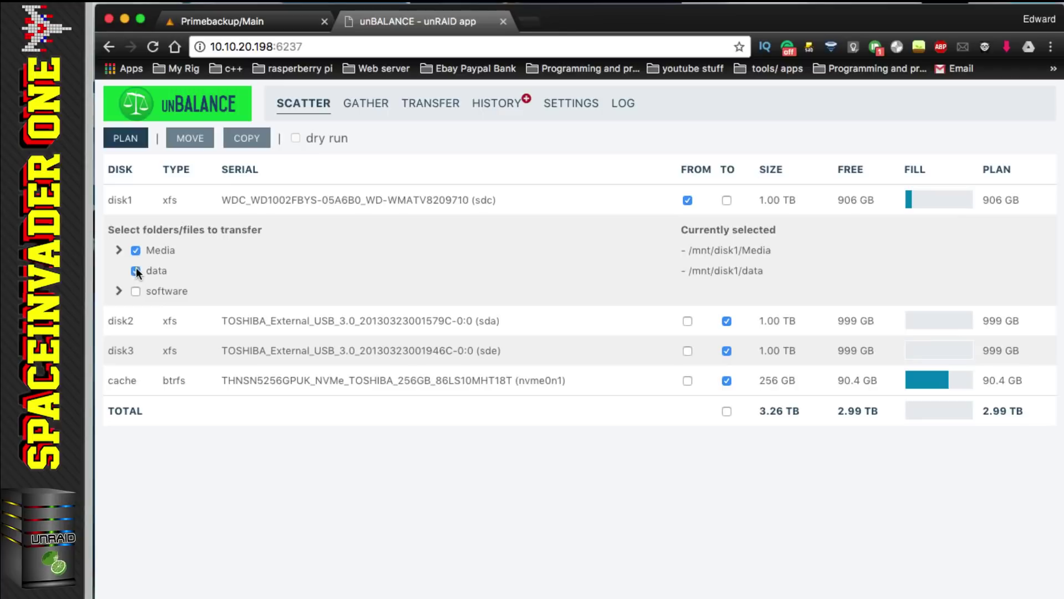
{"action": "left_click", "coordinate": [135, 291]}
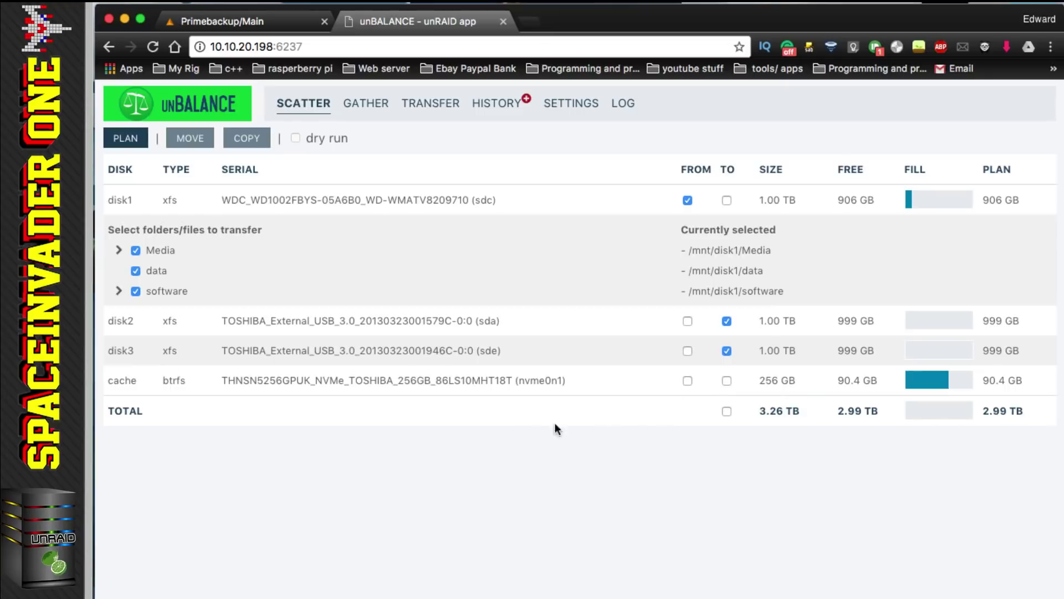
- Plan the scatter operation and move the selected folders off disk1 once planning has finished
{"action": "left_click", "coordinate": [127, 142]}
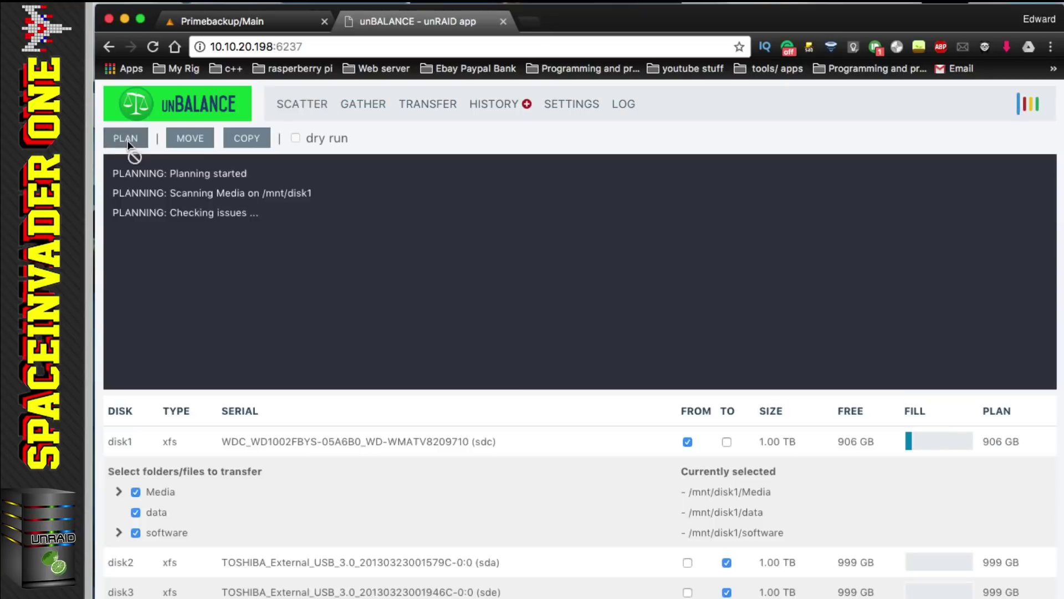
{"action": "left_click_drag", "start_coordinate": [170, 370], "coordinate": [250, 374]}
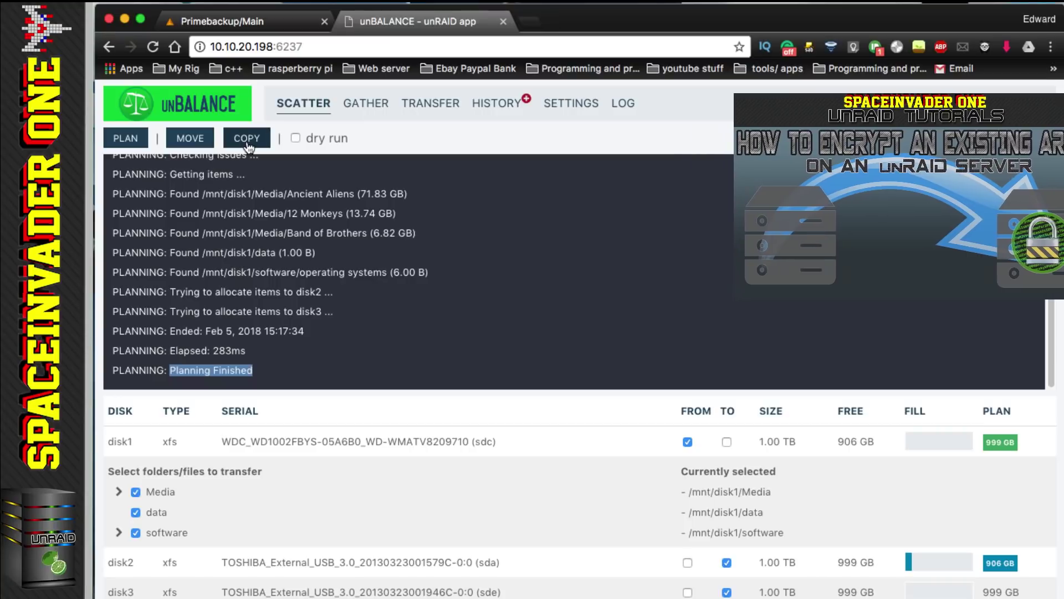
{"action": "left_click", "coordinate": [195, 140]}
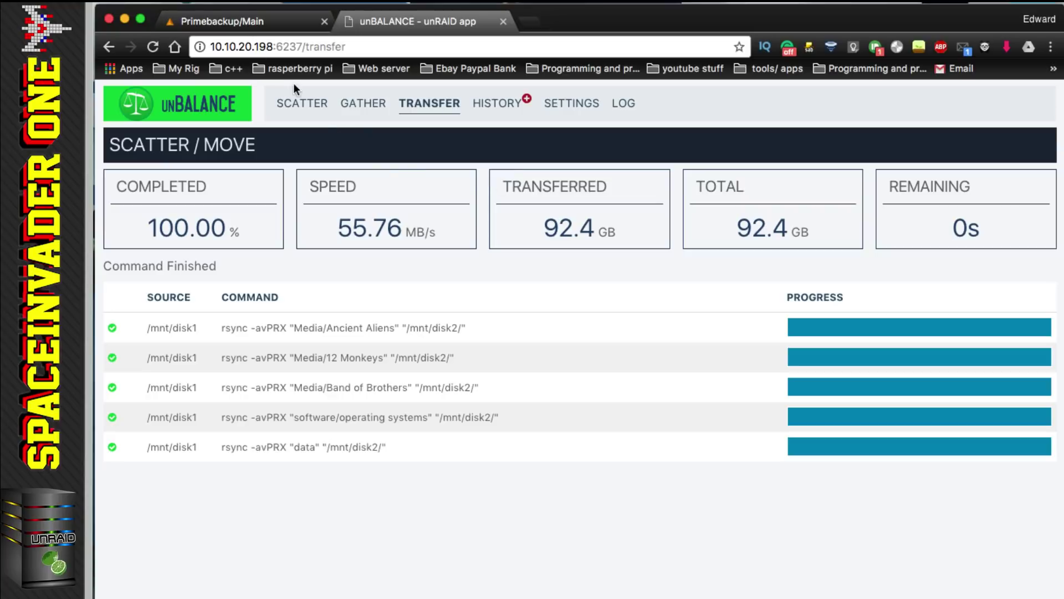
- Return to the unRAID device list and browse Disk 1, Disk 2 and Disk 3 to check where the scattered folders are
{"action": "left_click", "coordinate": [266, 28]}
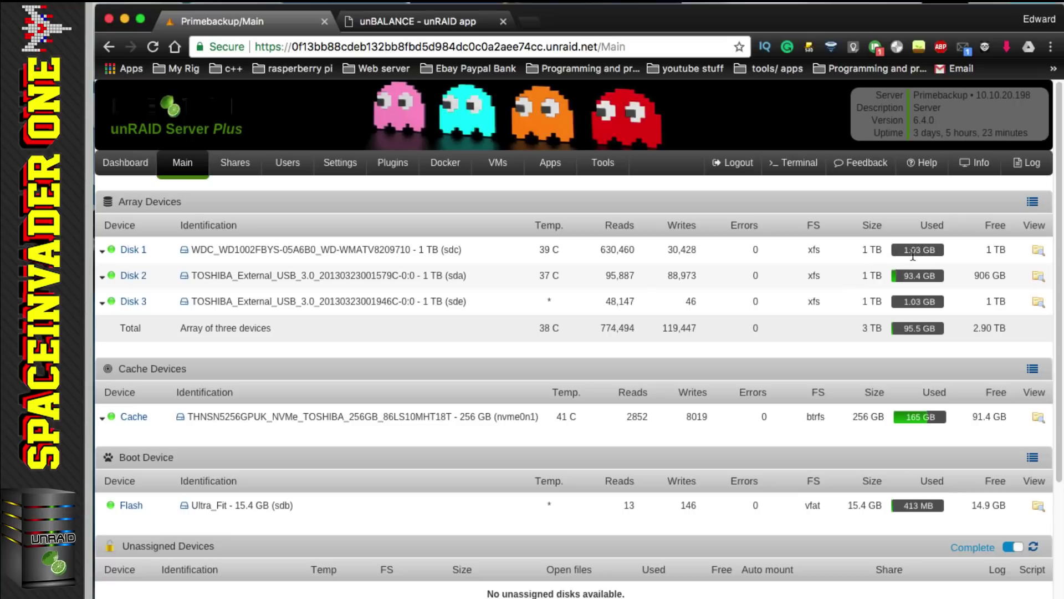
{"action": "left_click", "coordinate": [1038, 250]}
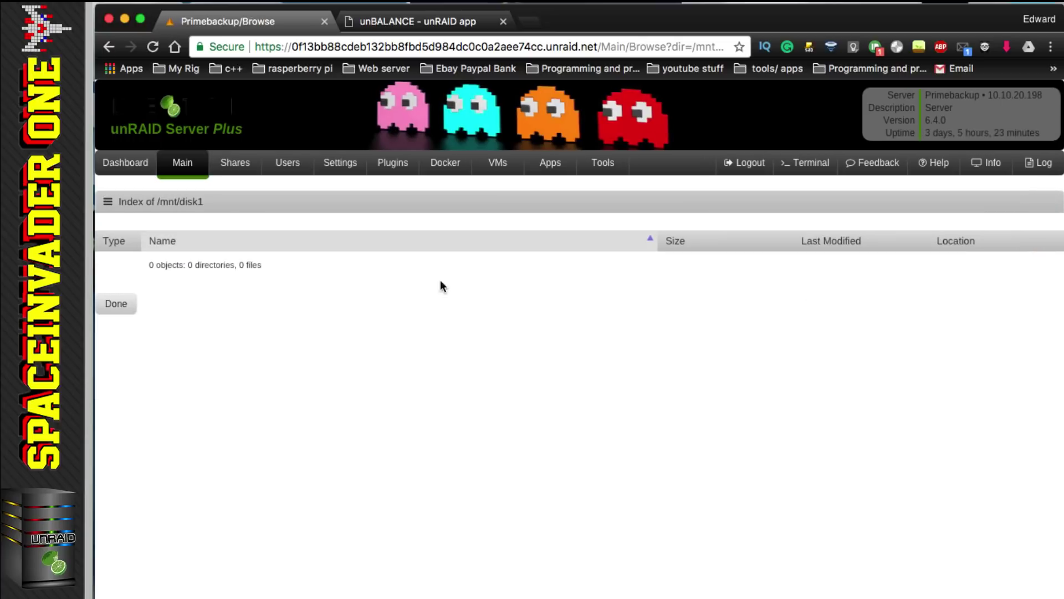
{"action": "left_click", "coordinate": [189, 175]}
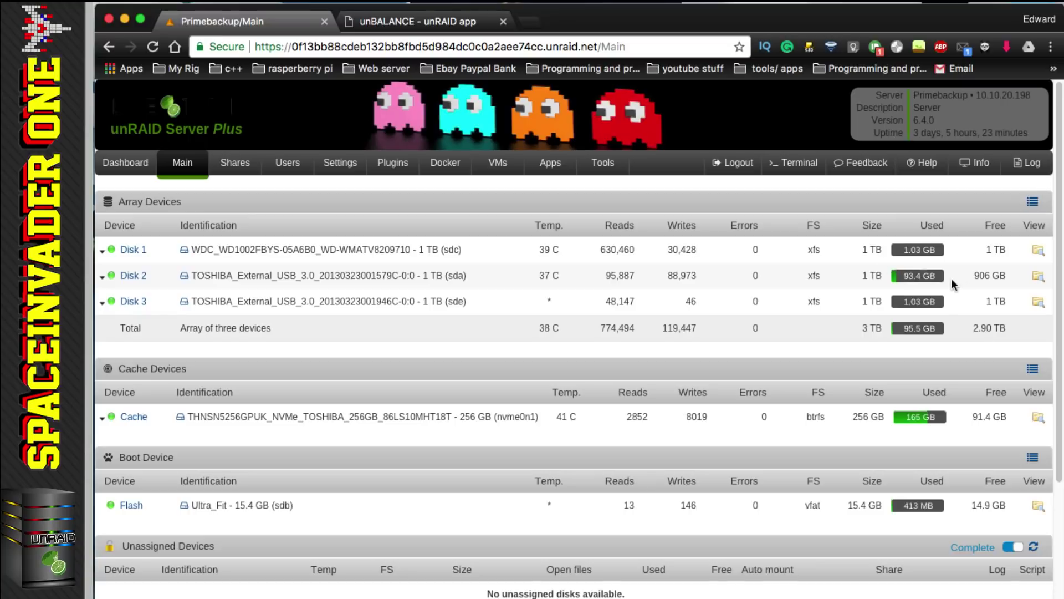
{"action": "left_click", "coordinate": [1038, 276]}
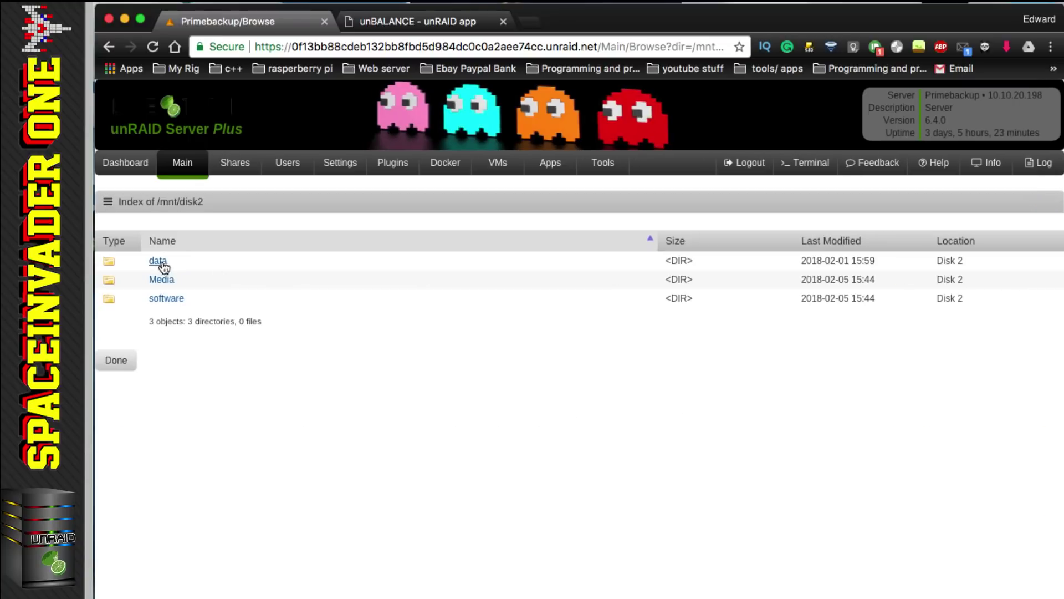
{"action": "left_click", "coordinate": [198, 181]}
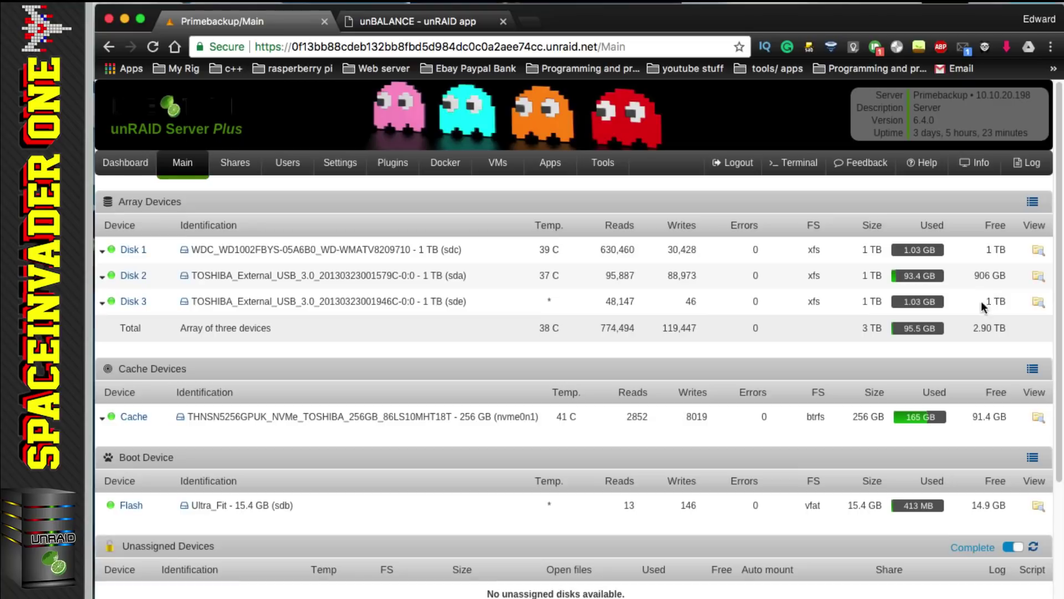
{"action": "left_click", "coordinate": [1037, 302]}
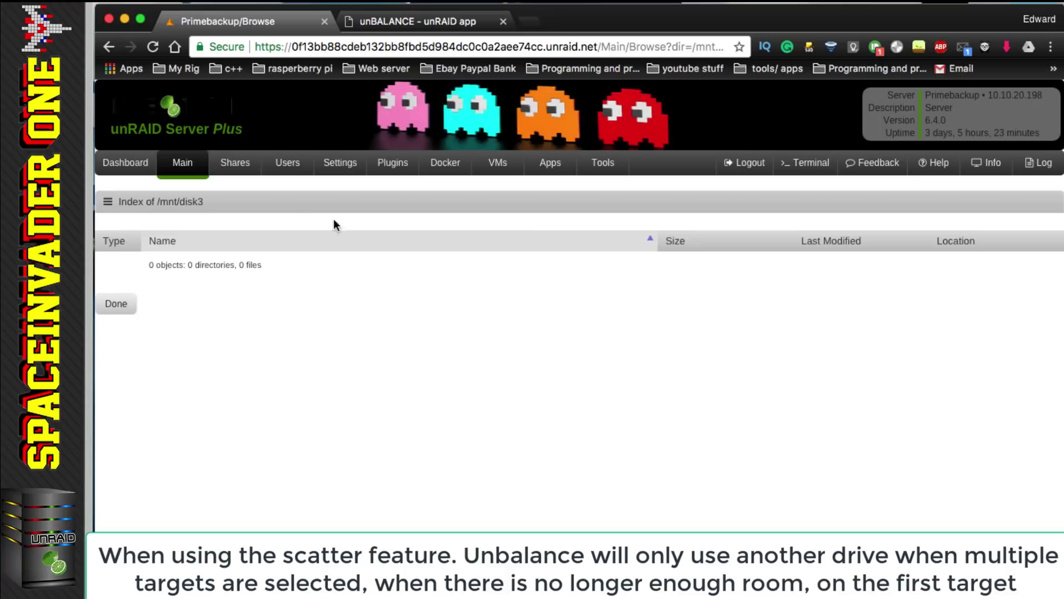
{"action": "left_click", "coordinate": [190, 168]}
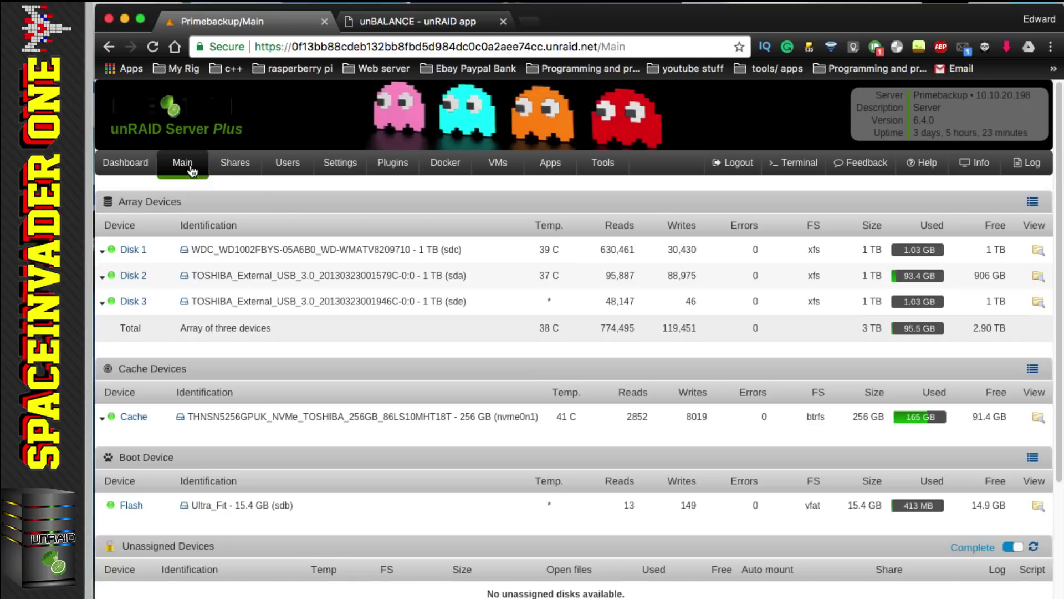